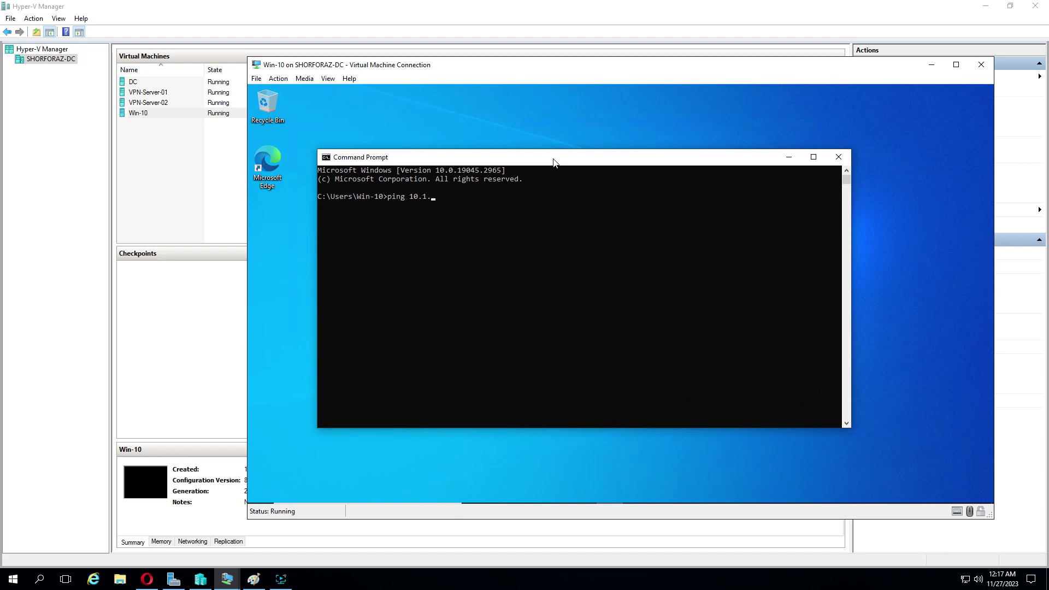
Step: Ping 10.1.1.1 from Win-10 (100% loss), check the network diagram, then minimize Paint and Command Prompt
key("Return")
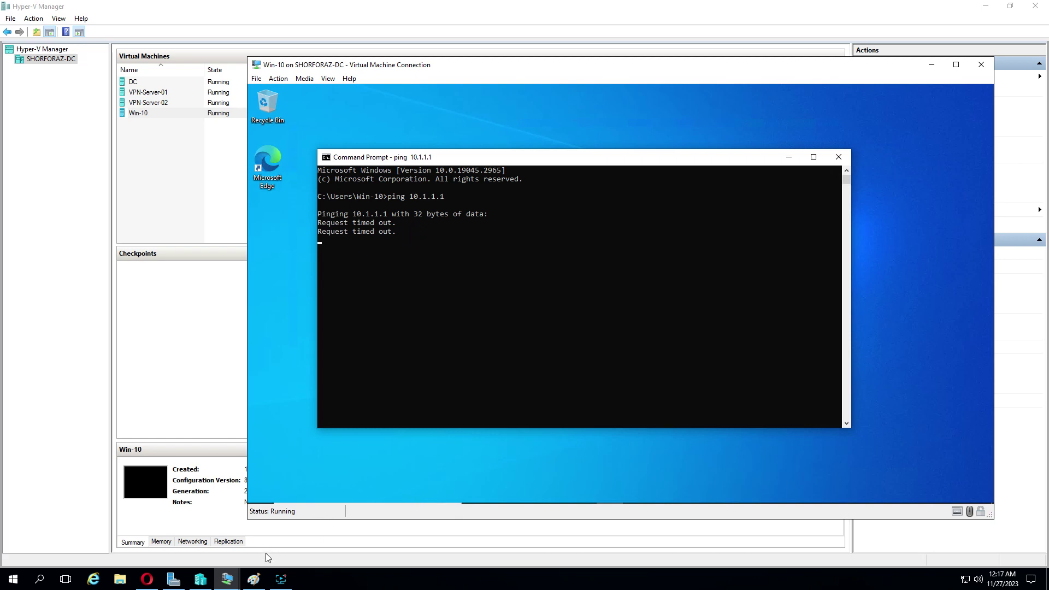
left_click(253, 579)
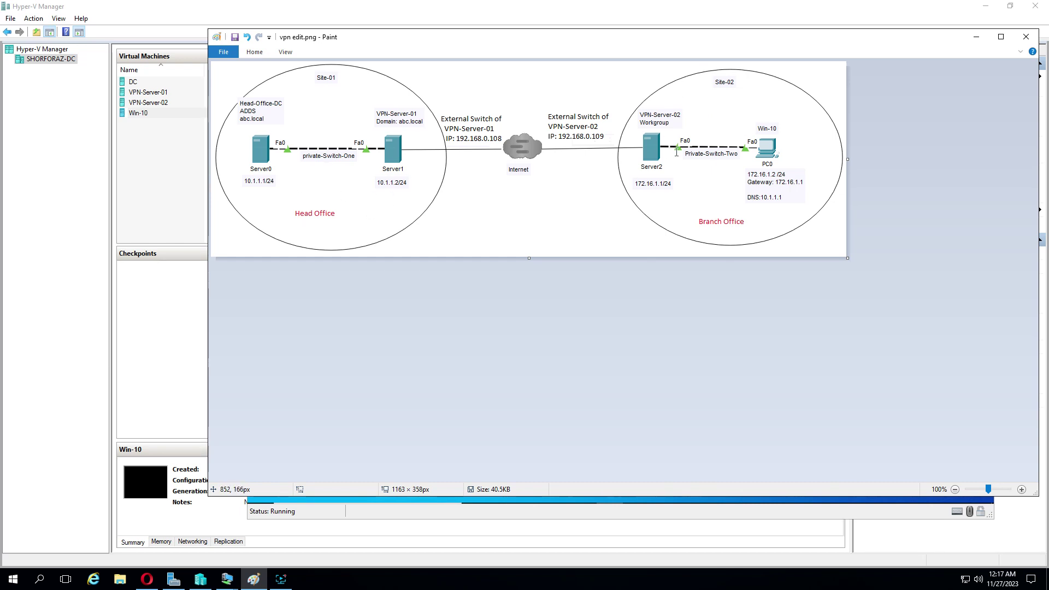
left_click(977, 38)
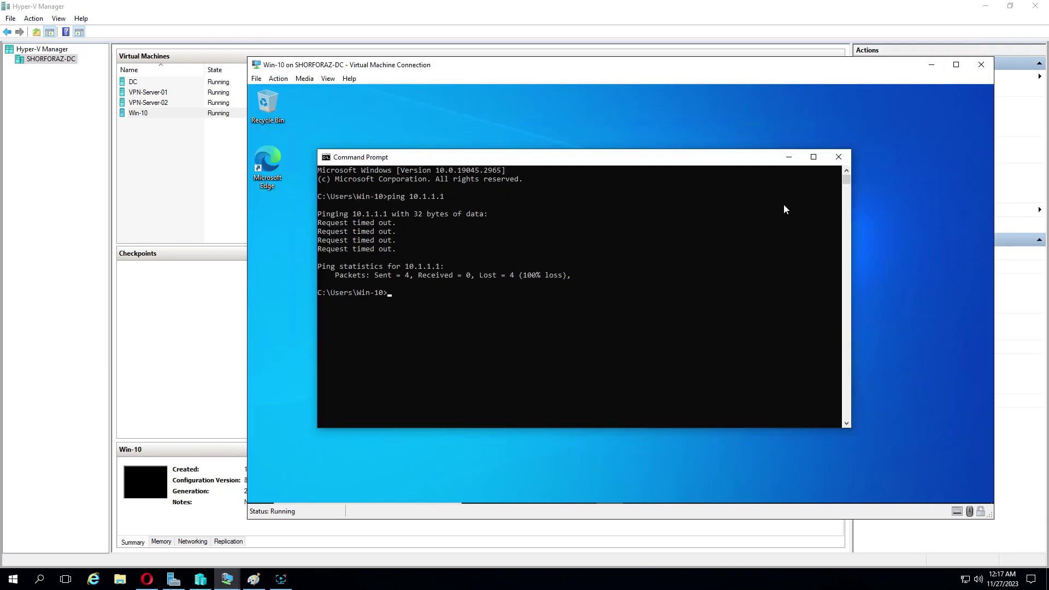
left_click(789, 160)
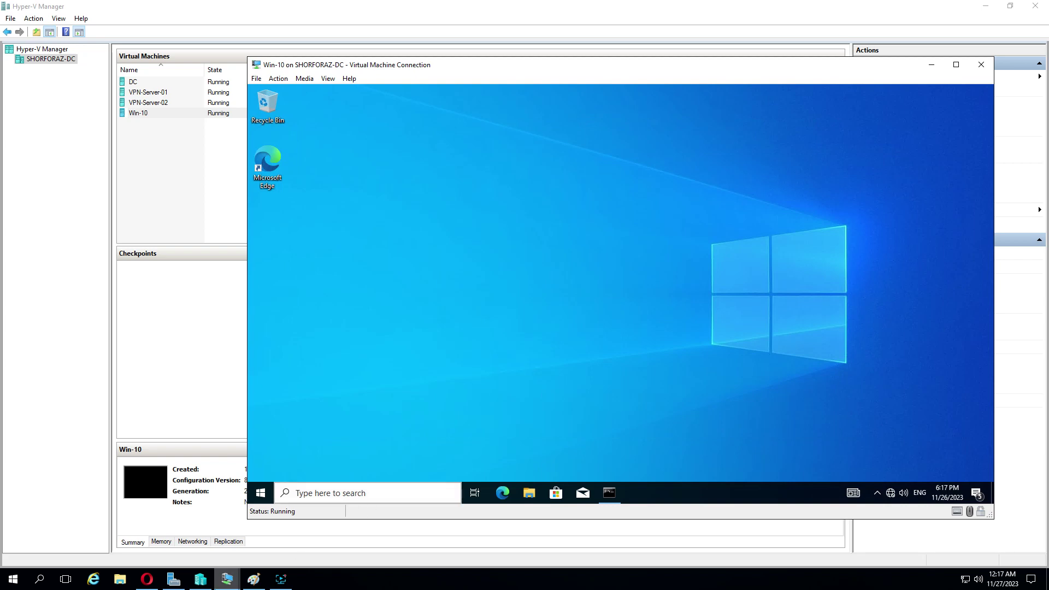
Step: On VPN-Server-01, confirm the VPN02 account in Computer Management's local Users list, then minimize it
left_click(224, 580)
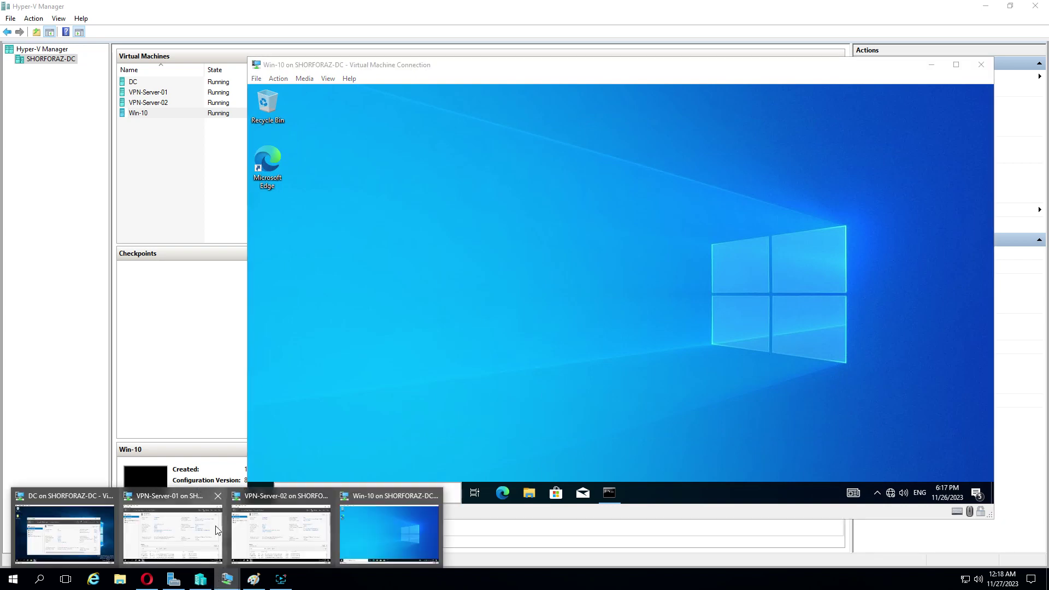
left_click(175, 540)
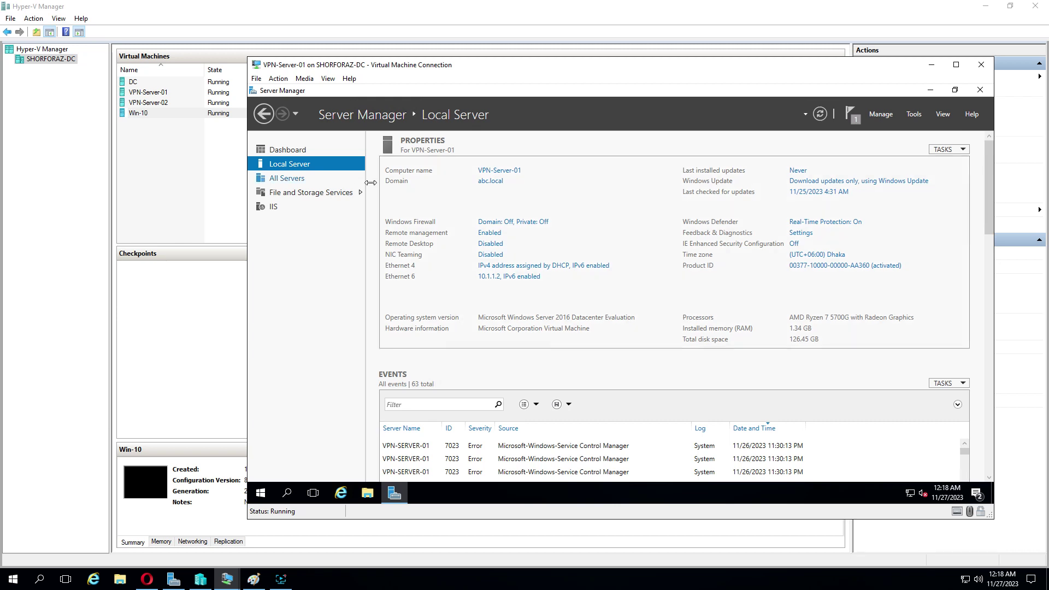
right_click(261, 495)
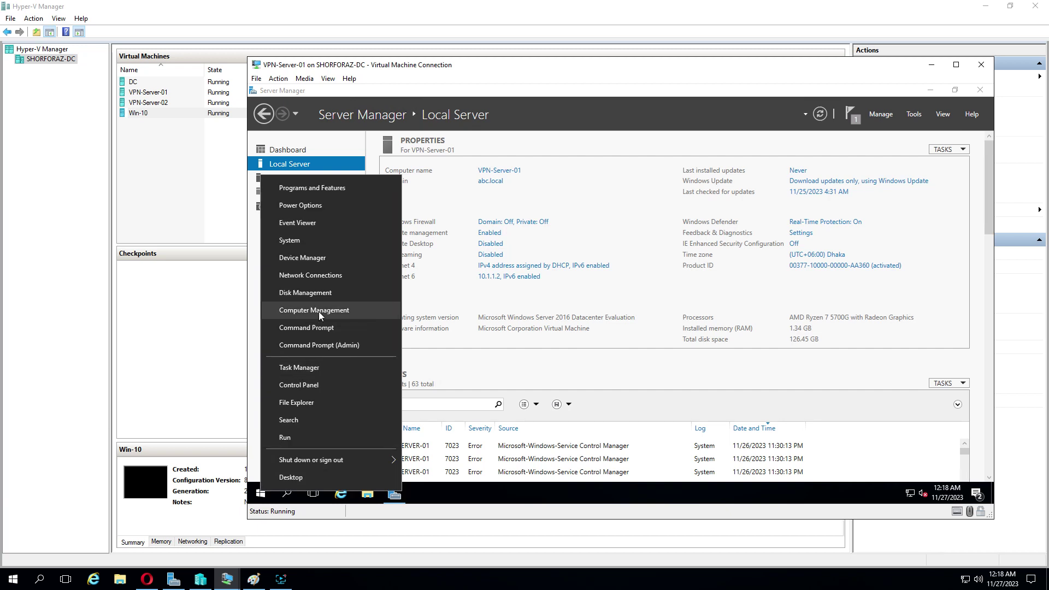
left_click(322, 312)
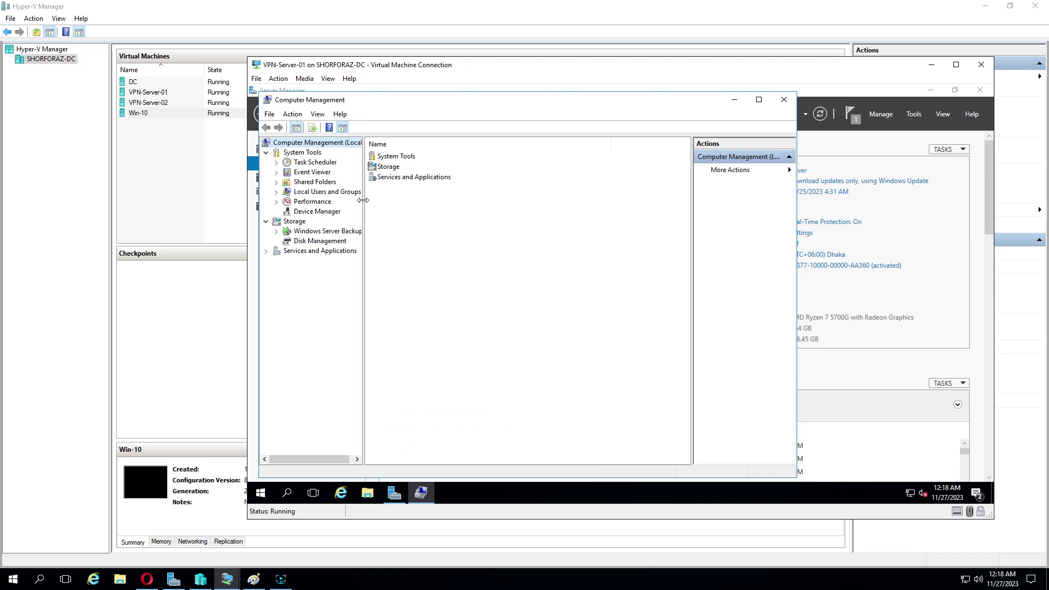
left_click_drag(370, 199, 383, 198)
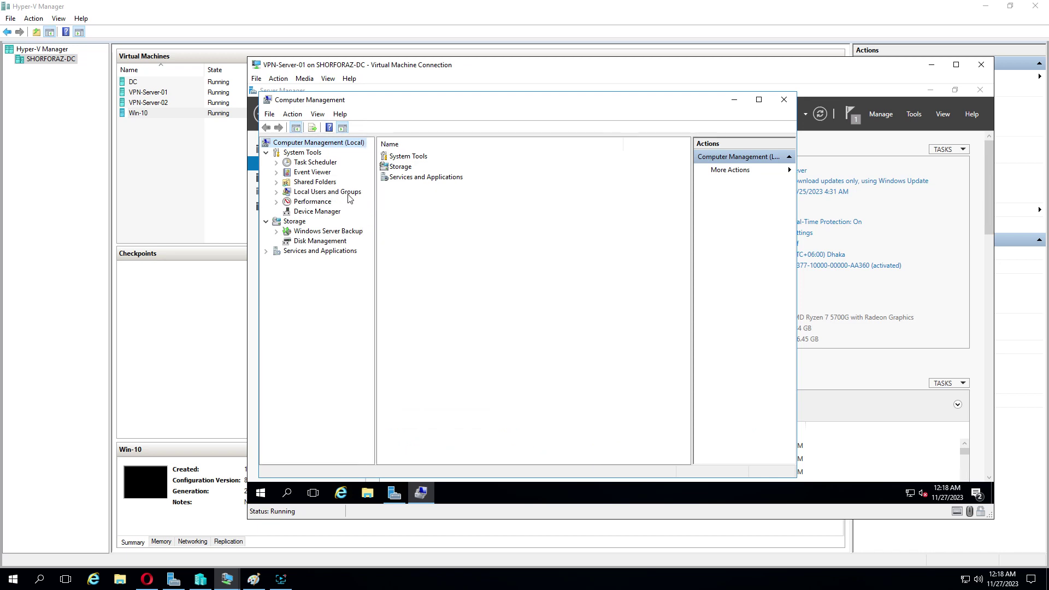
double_click(348, 195)
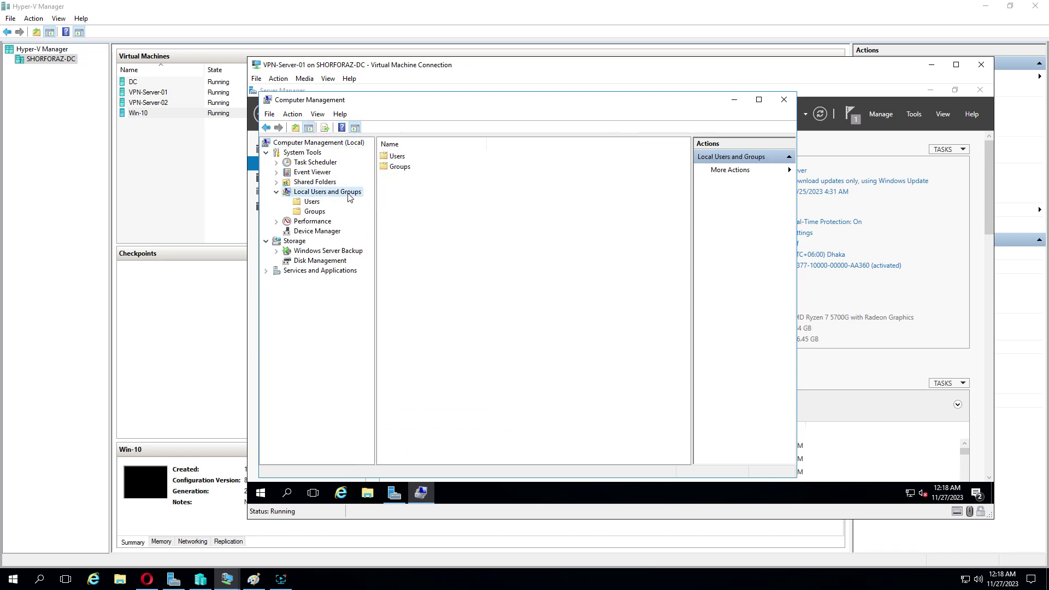
left_click(311, 203)
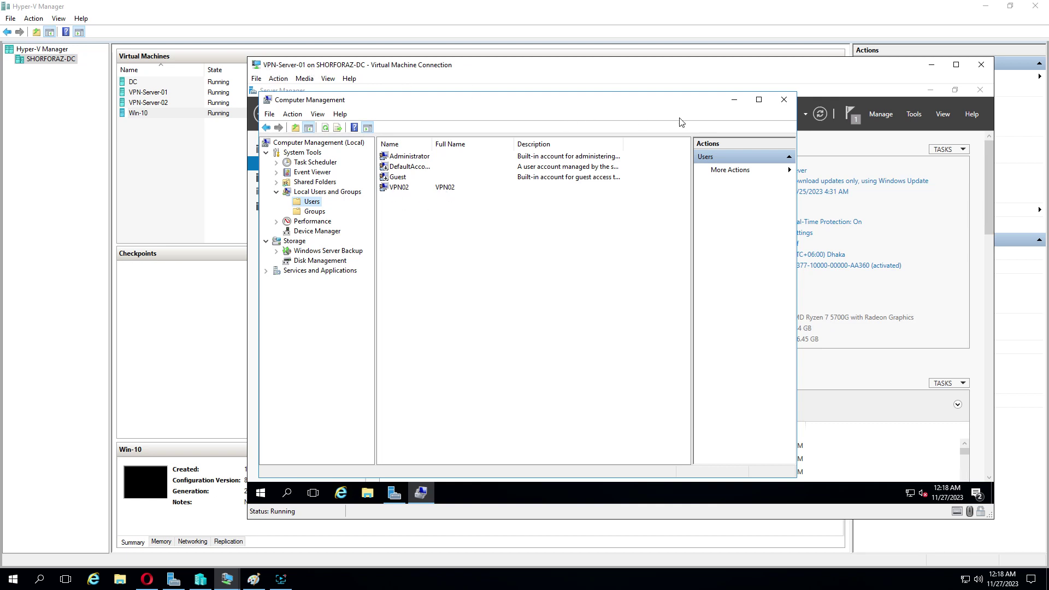
left_click(733, 100)
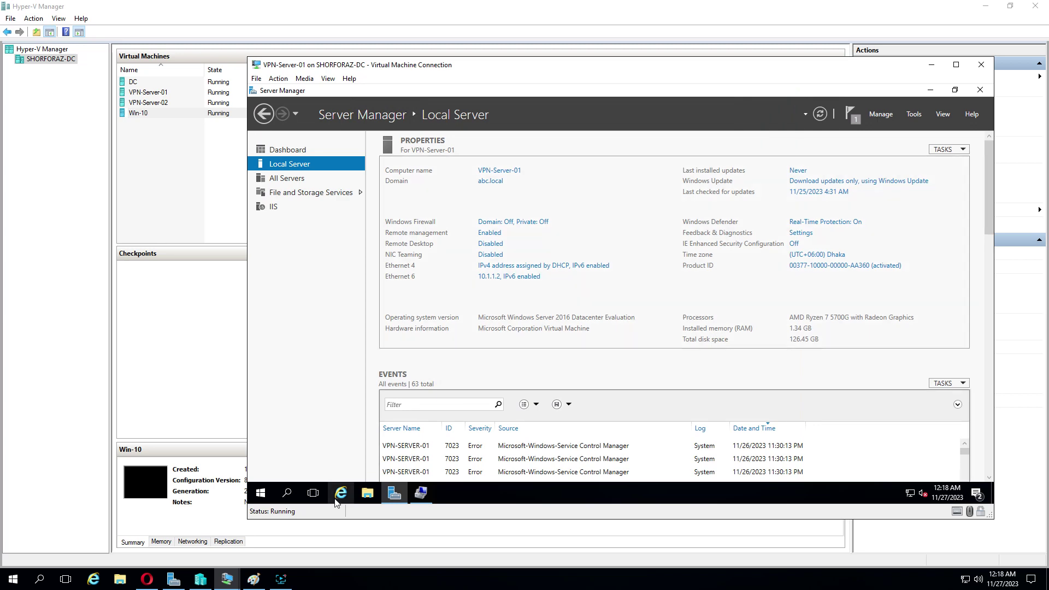
Step: On VPN-Server-02, confirm the VPN01 local account in Computer Management, then return to VPN-Server-01
mouse_move(281, 579)
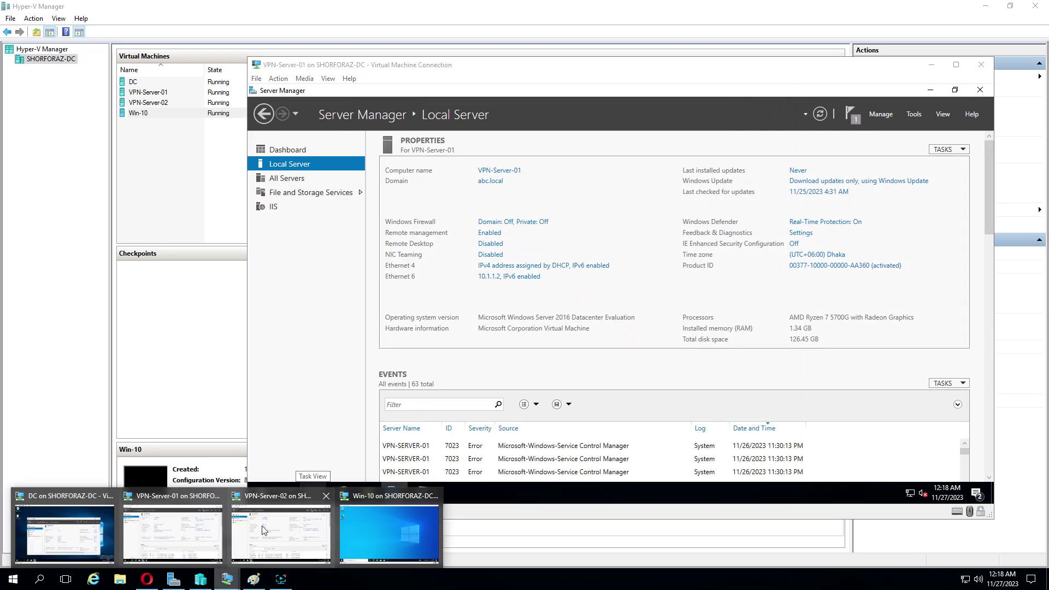
left_click(283, 524)
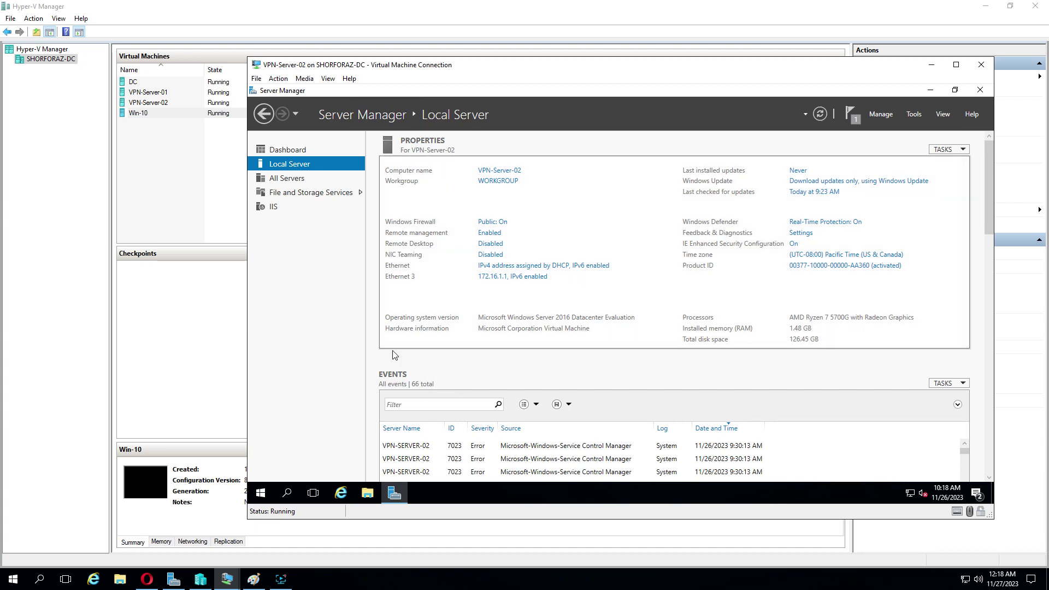
right_click(262, 493)
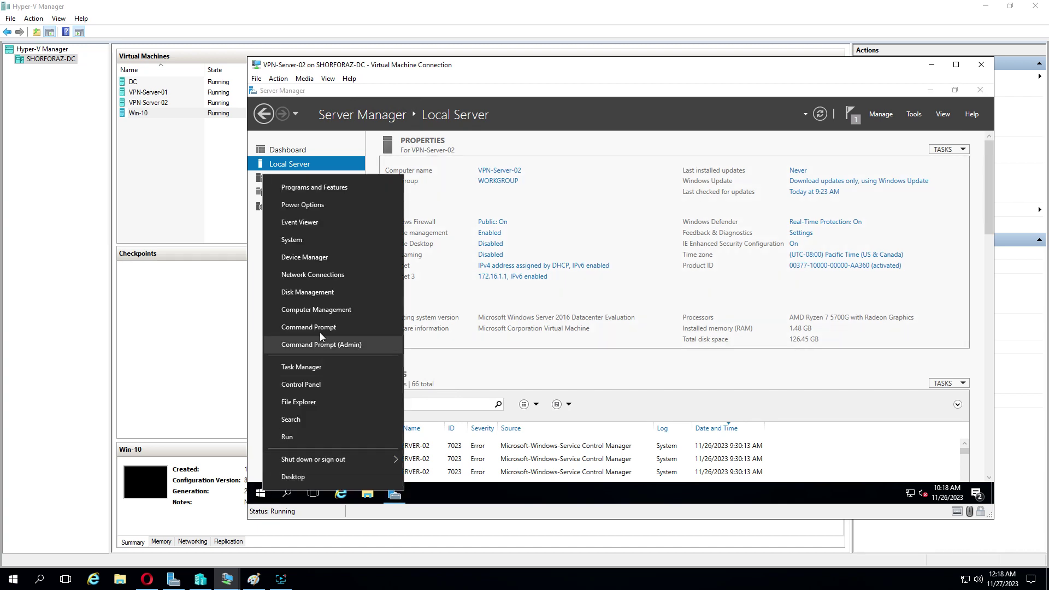
left_click(322, 310)
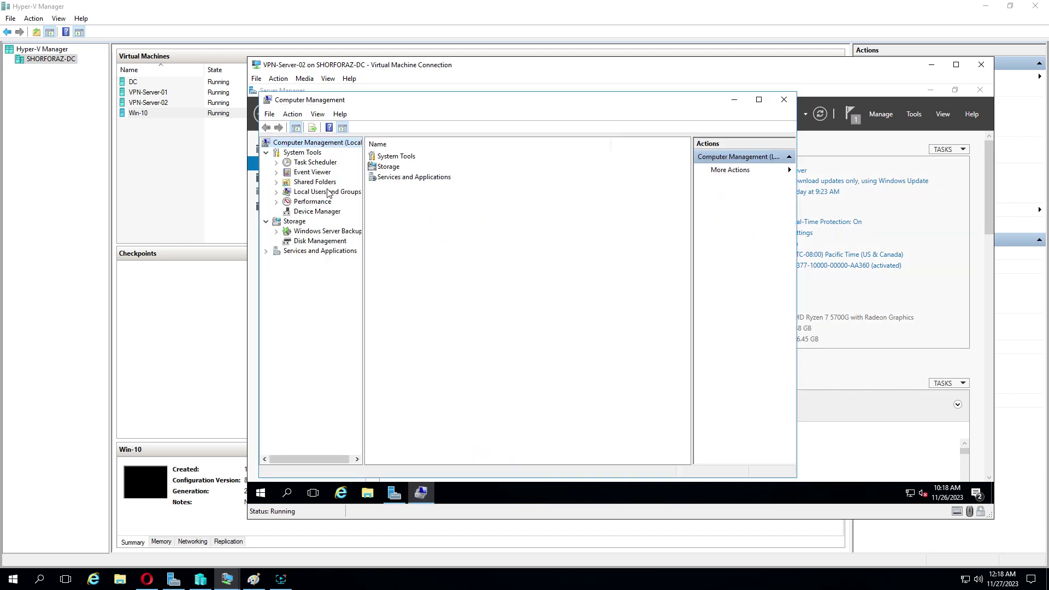
double_click(328, 192)
left_click(311, 203)
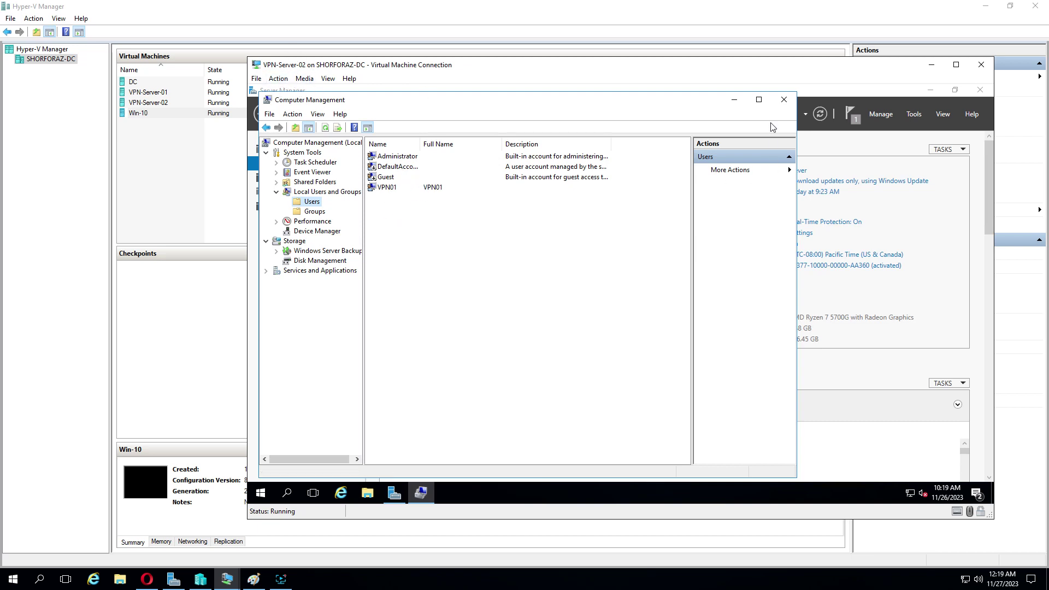
left_click(784, 99)
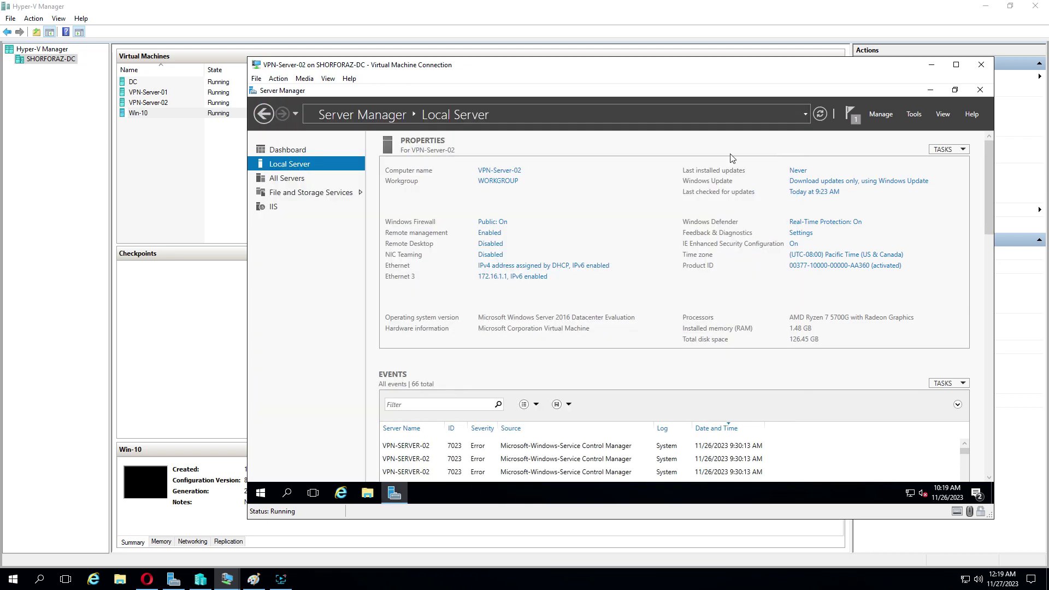
mouse_move(229, 584)
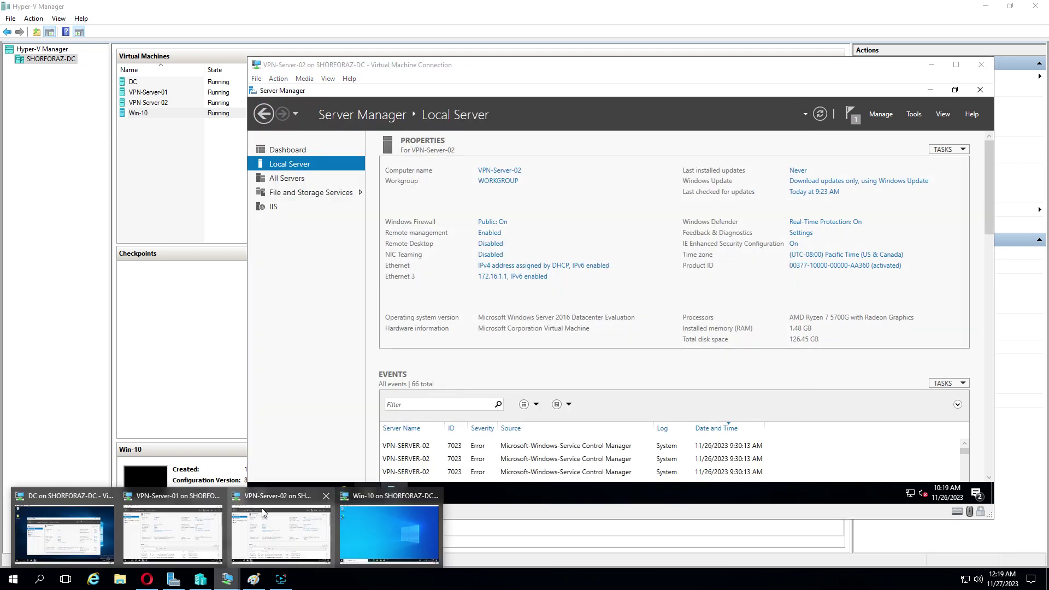
left_click(180, 524)
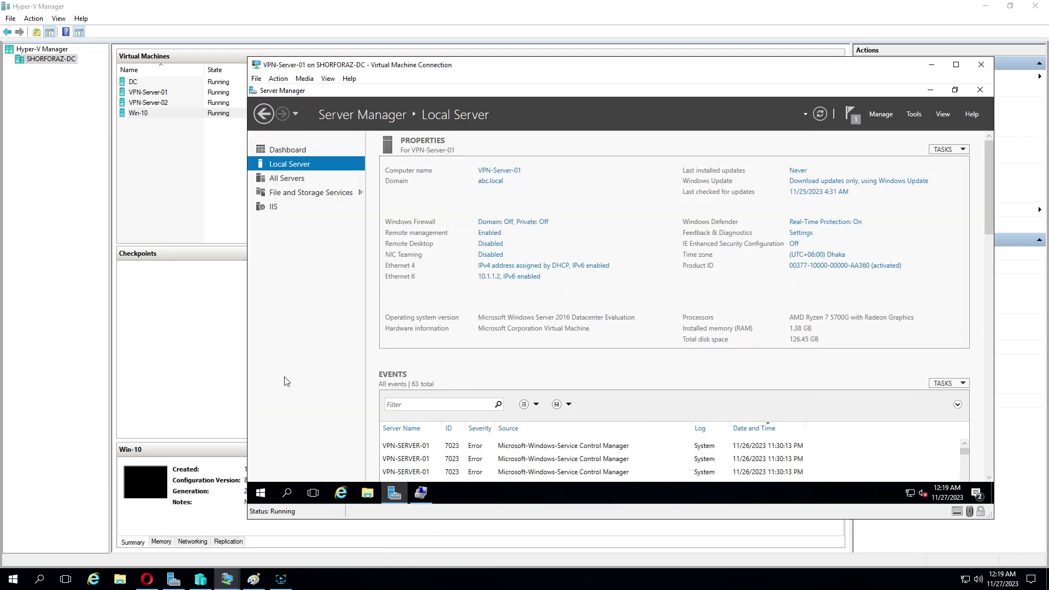
Step: Start a role-based Add Roles and Features install on VPN-Server-01, selecting the Remote Access role
left_click(328, 78)
left_click(345, 88)
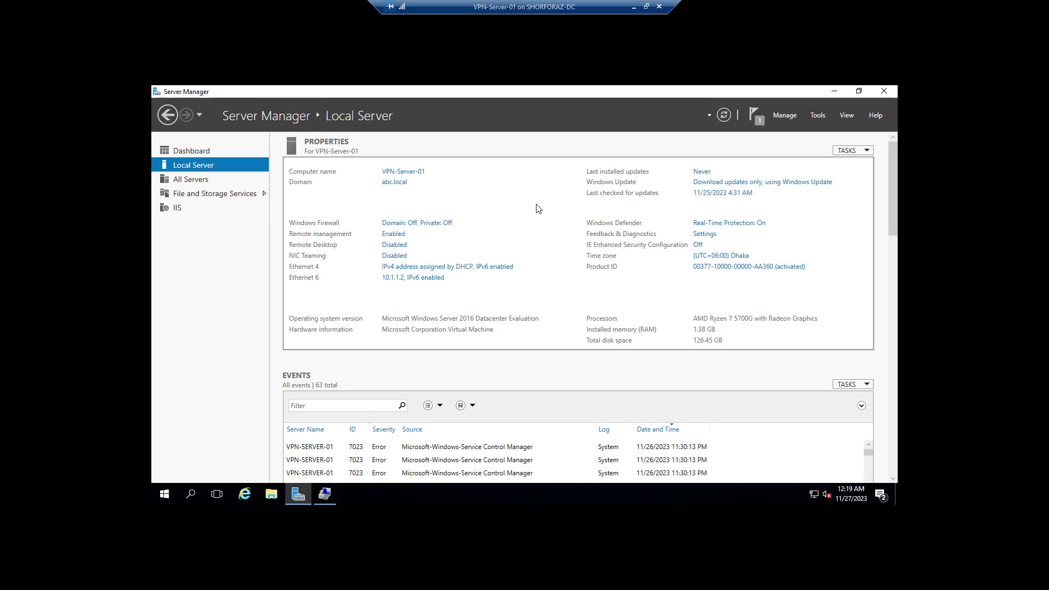
left_click(788, 116)
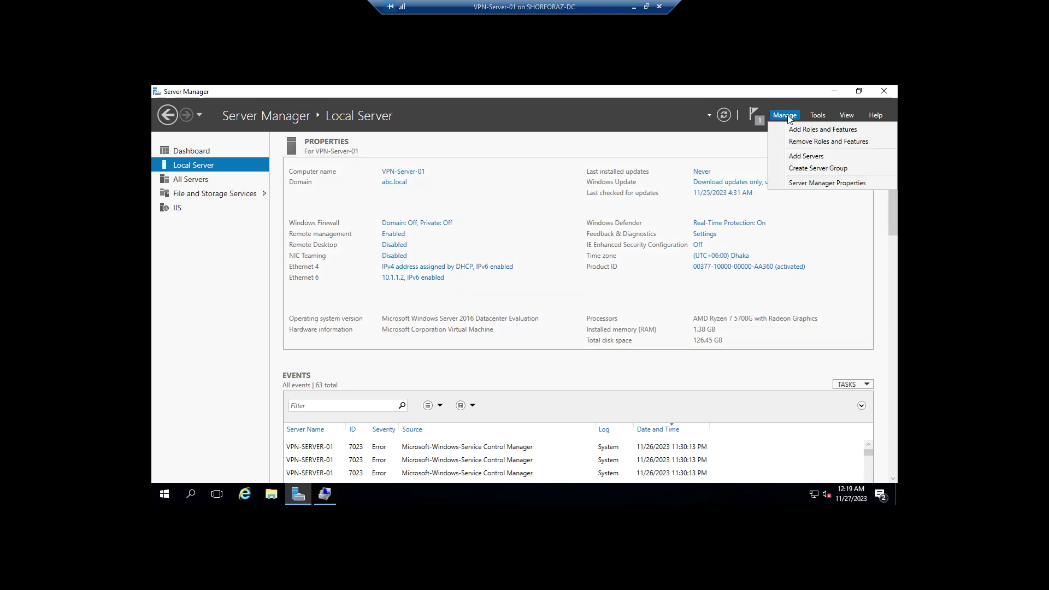
left_click(868, 130)
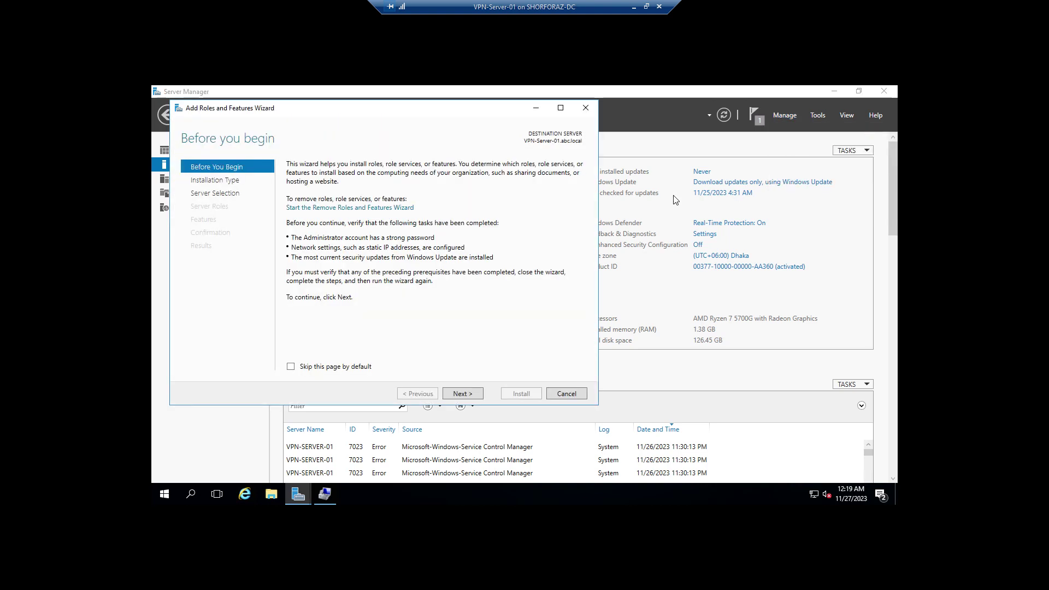
left_click(461, 393)
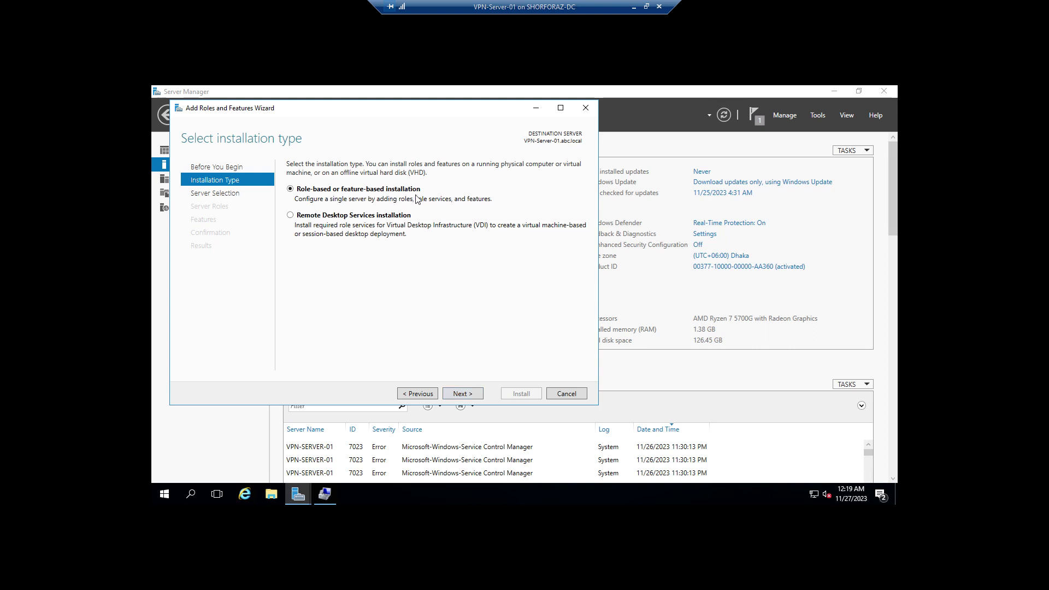
left_click(462, 393)
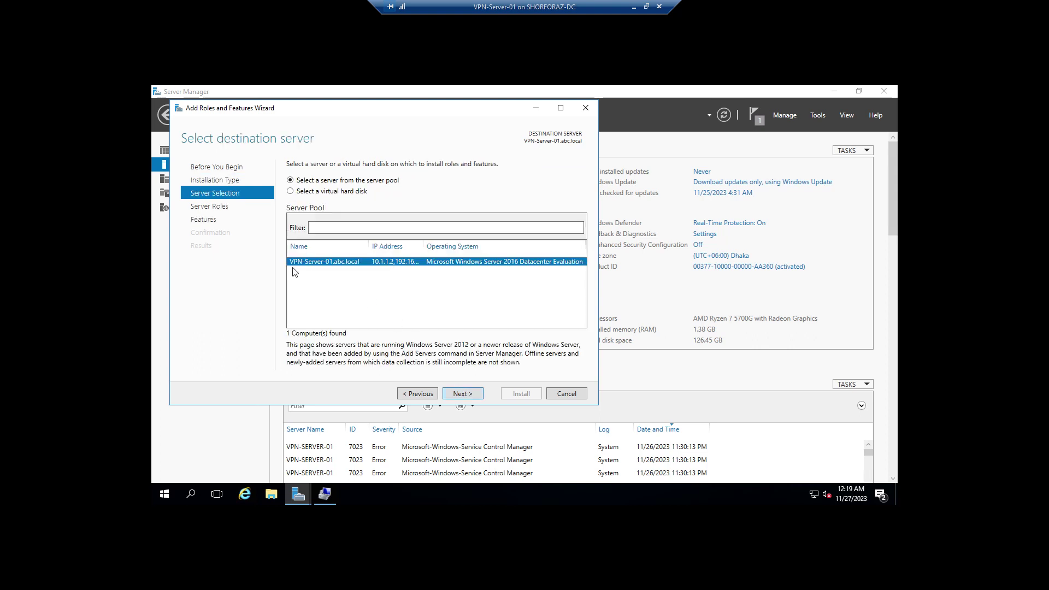
left_click(464, 393)
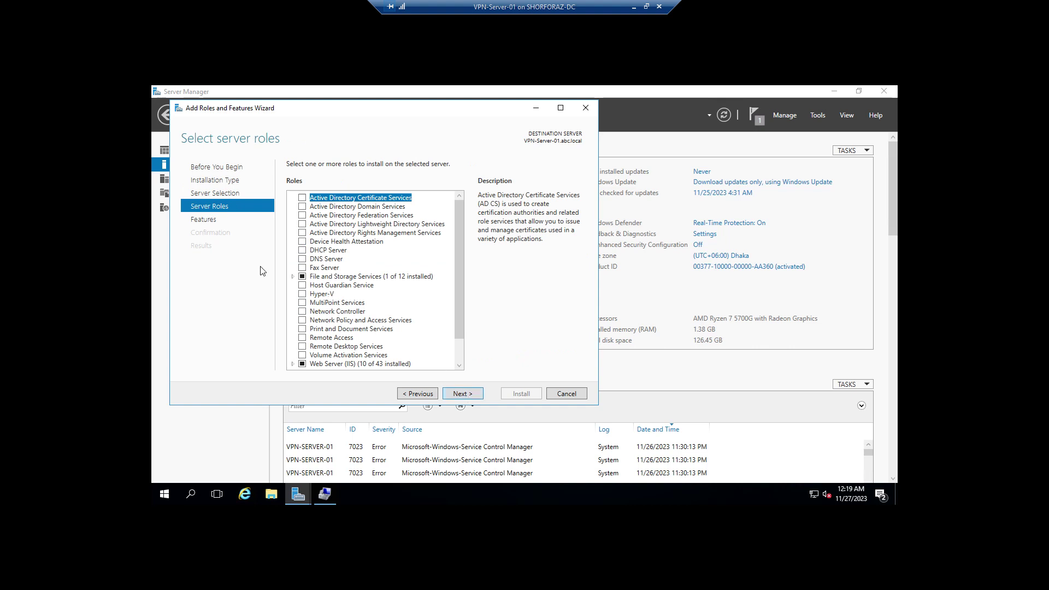
left_click(304, 339)
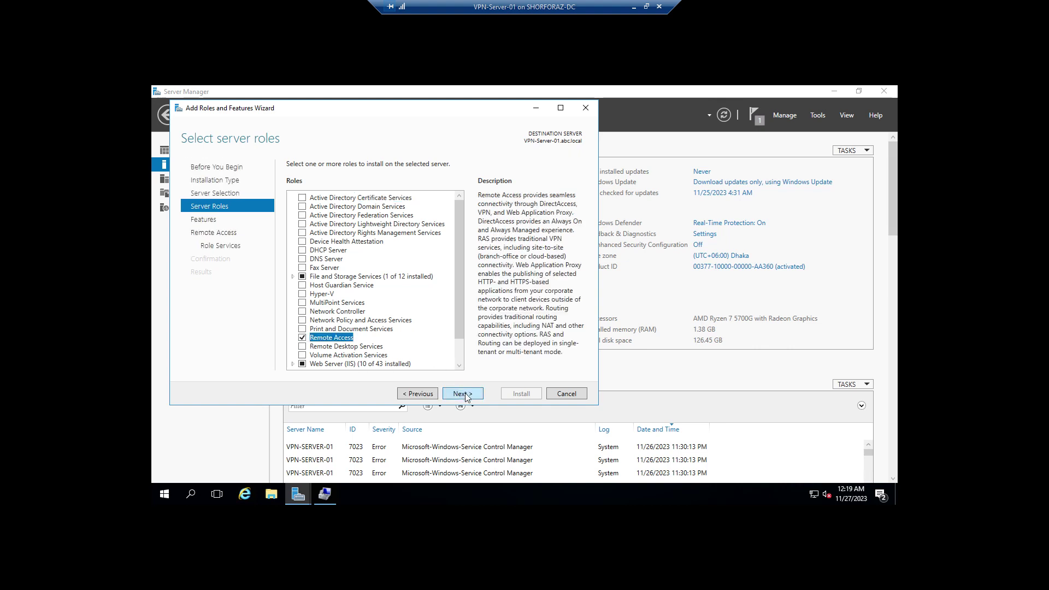
Step: Add the DirectAccess and VPN (RAS) role service with its required features and allow automatic restarts
left_click(462, 393)
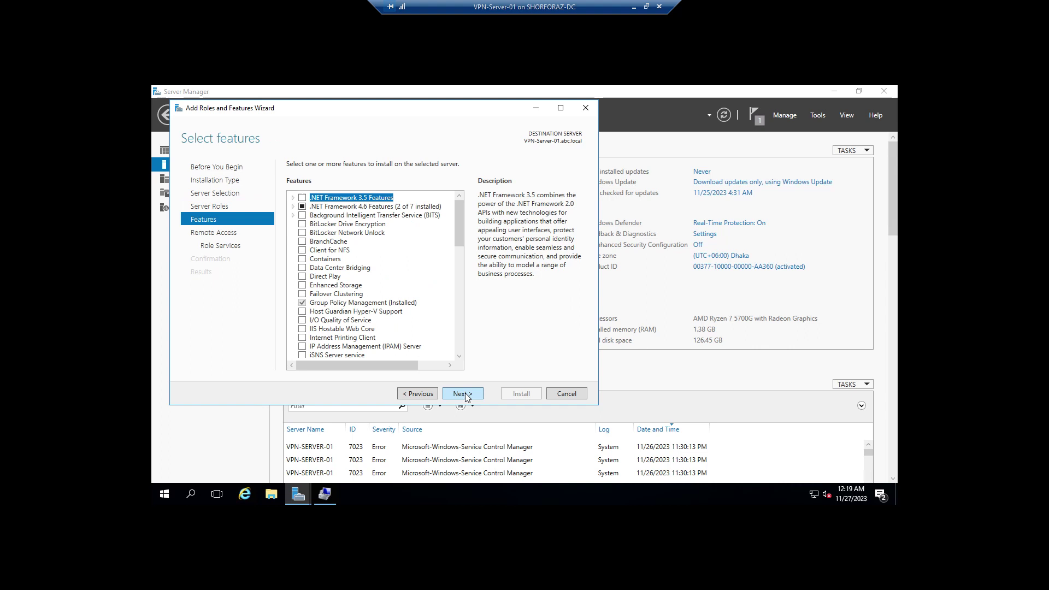
left_click(465, 394)
left_click(465, 395)
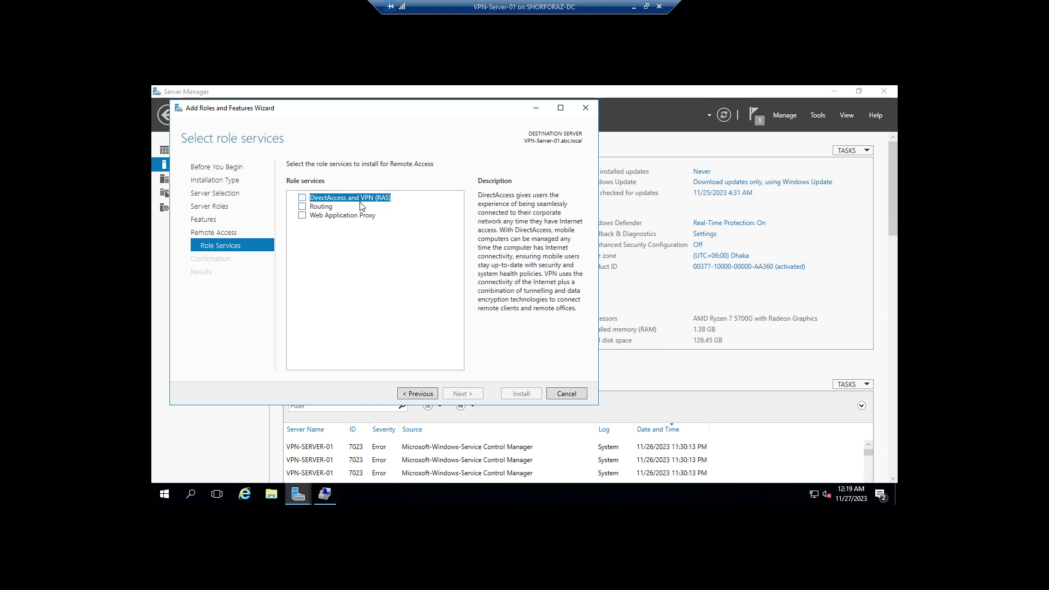
left_click(302, 198)
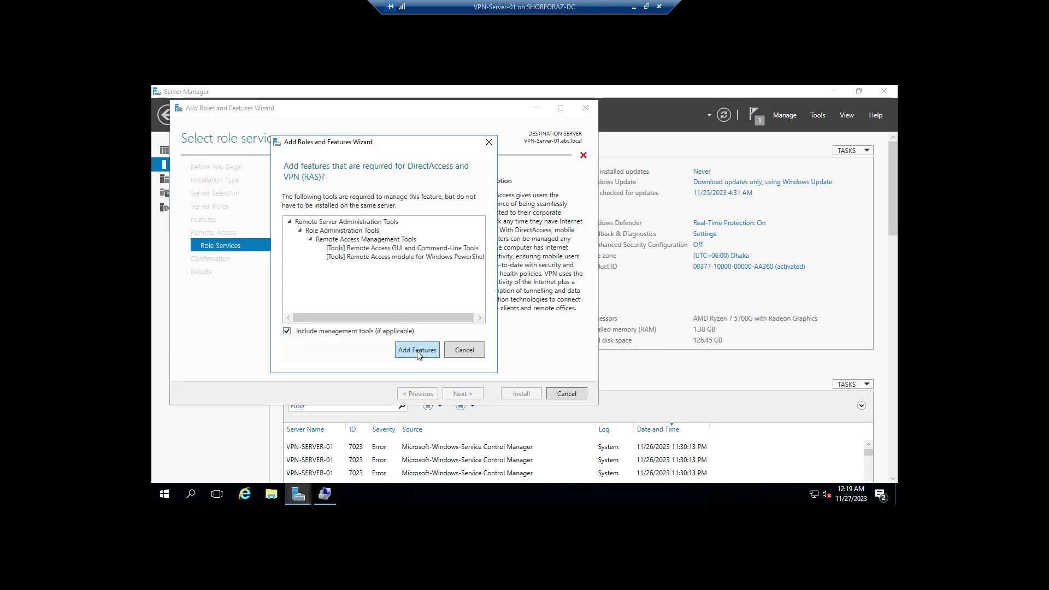
left_click(418, 351)
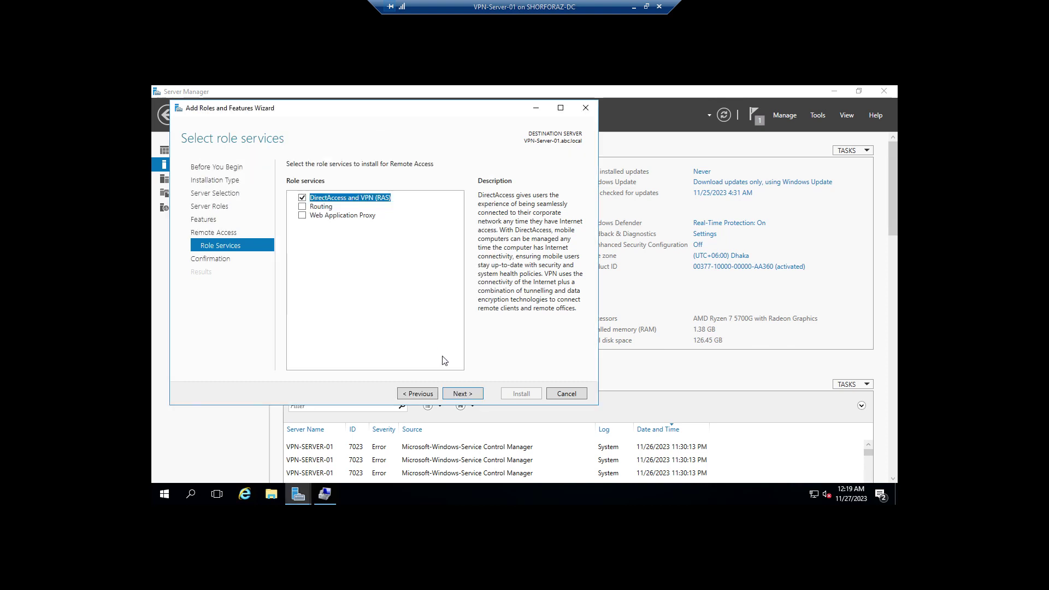
left_click(461, 395)
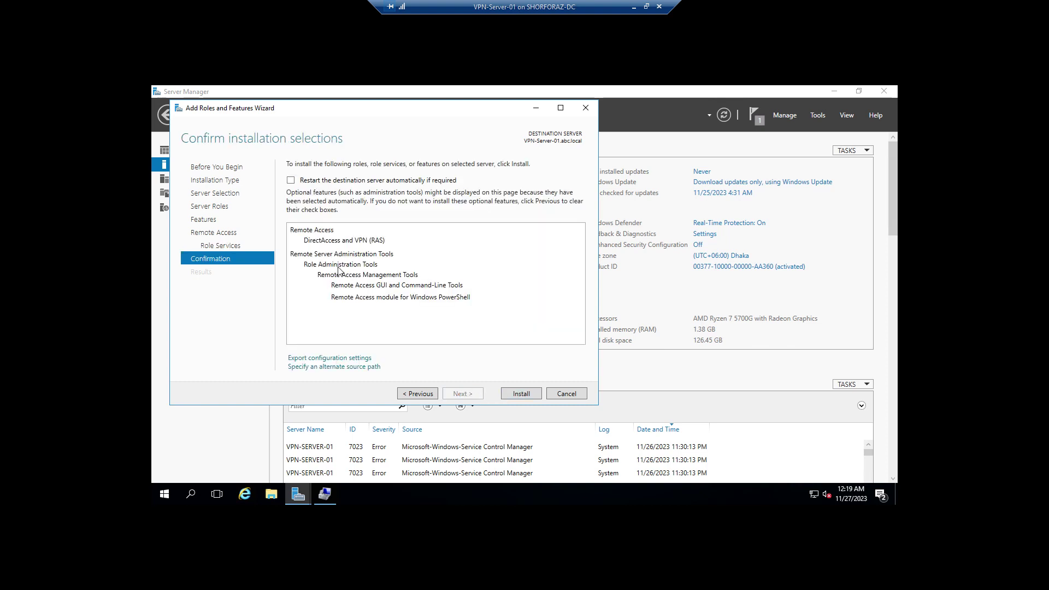
left_click(291, 181)
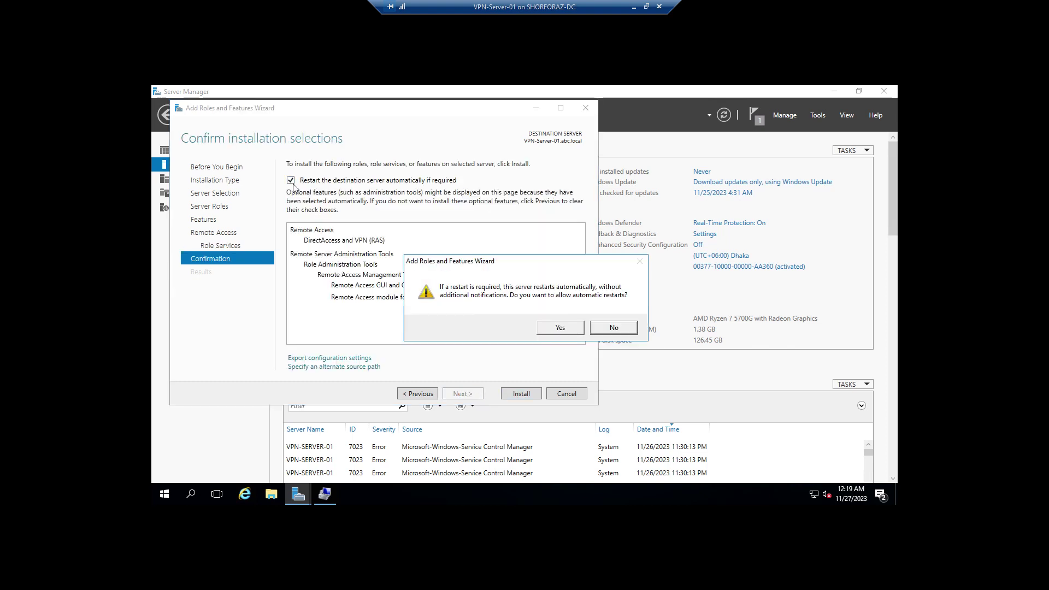
left_click(559, 328)
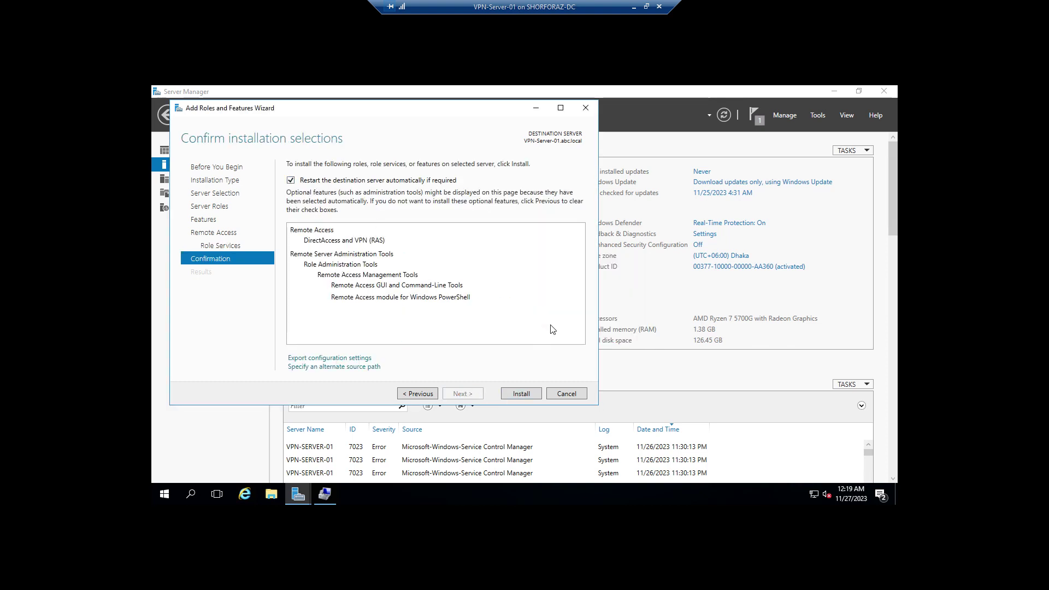
Step: Install Remote Access with DirectAccess and VPN (RAS) and wait until it reports success
left_click(522, 393)
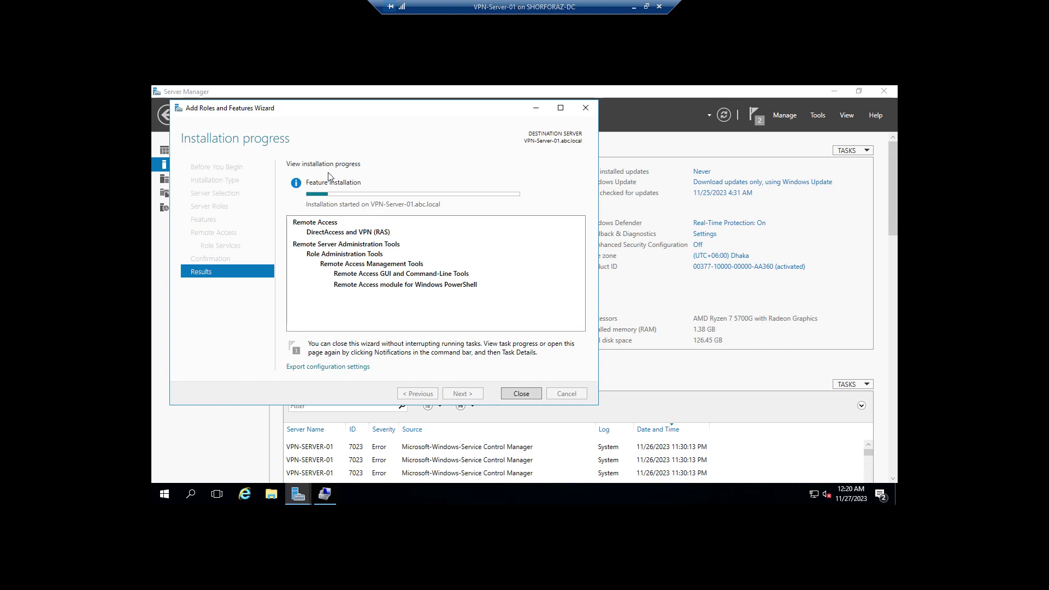
left_click(646, 7)
left_click(281, 580)
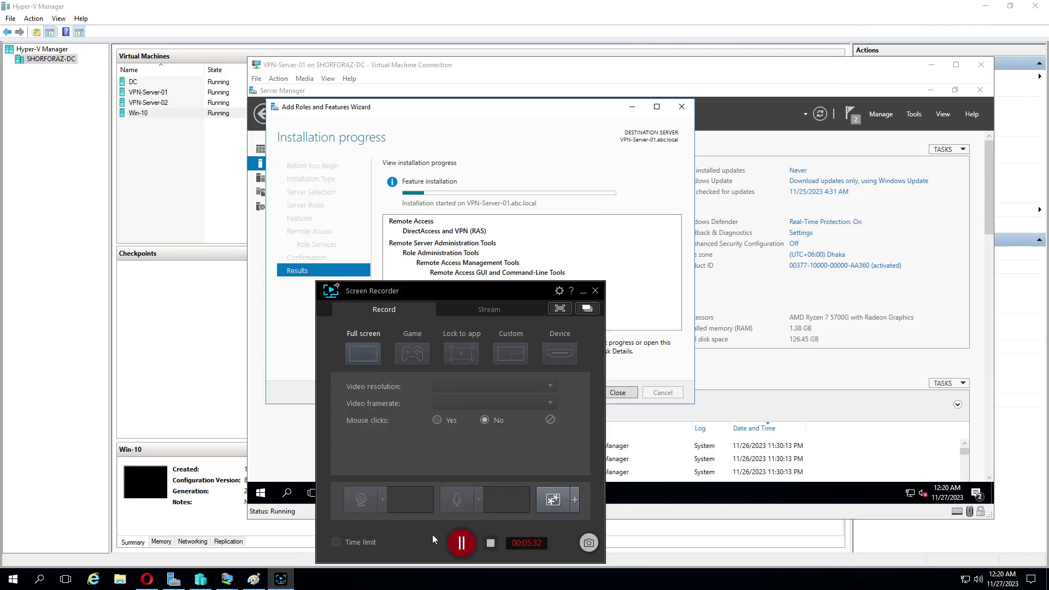
left_click(464, 410)
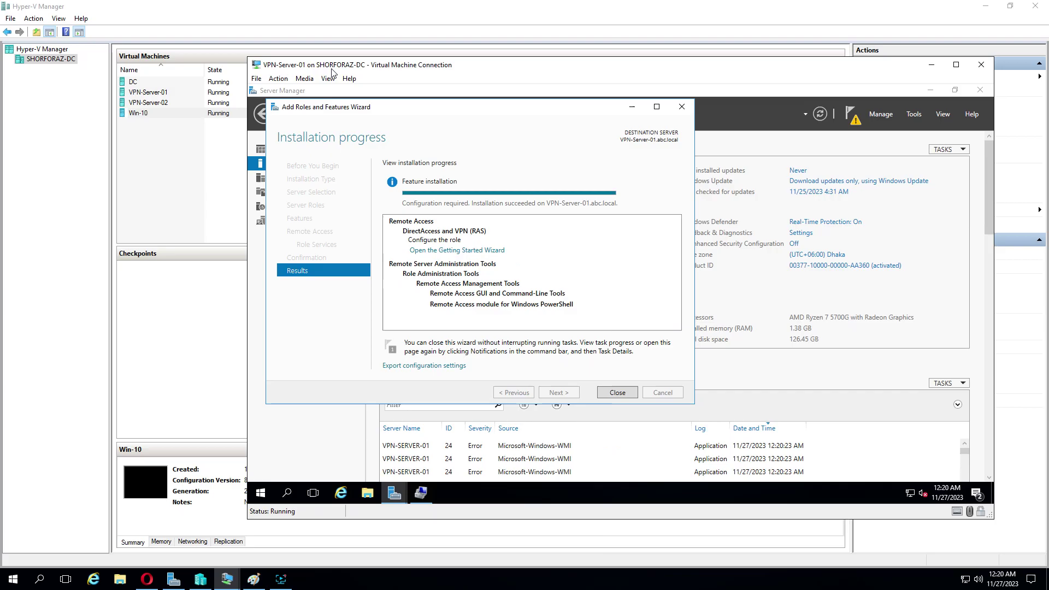
left_click(328, 78)
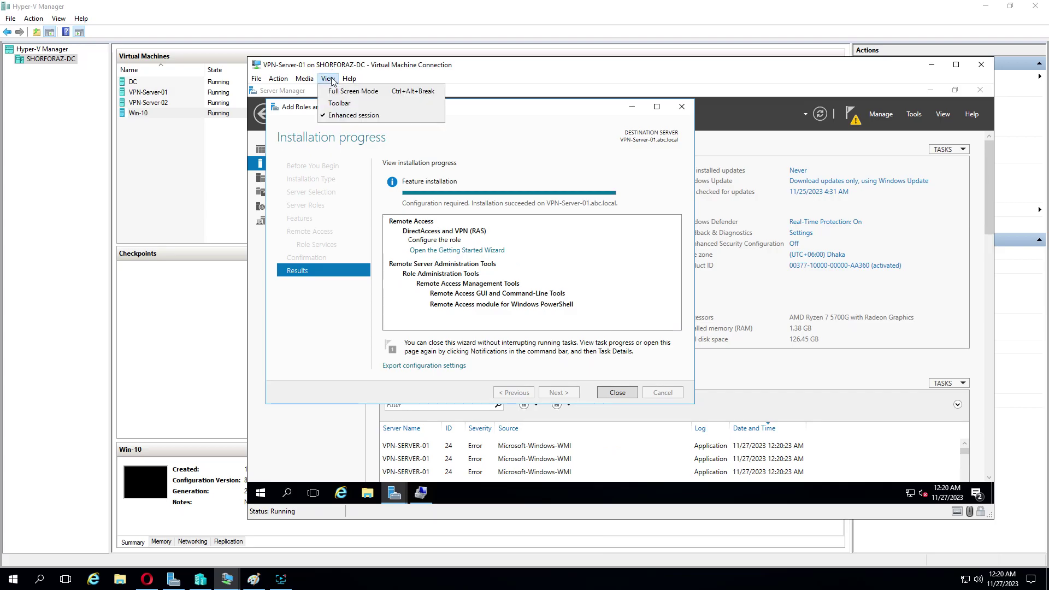
left_click(350, 88)
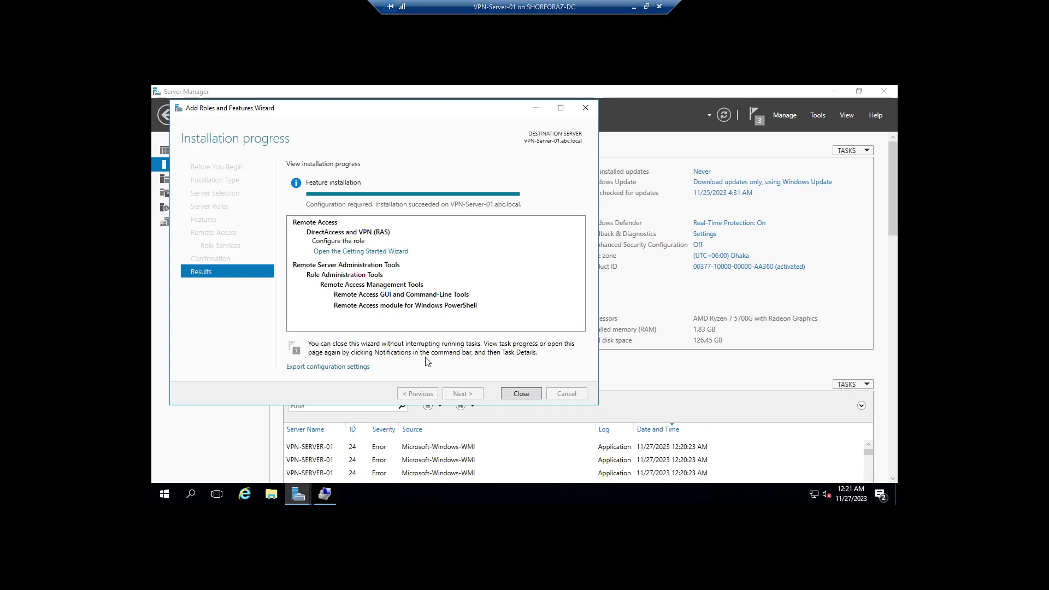
left_click(646, 7)
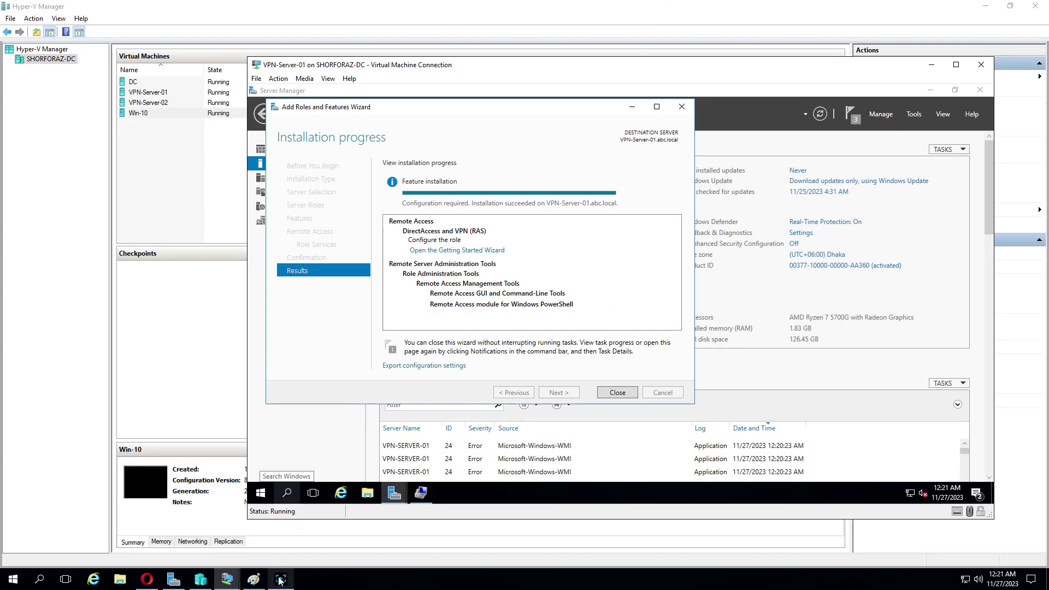
left_click(280, 579)
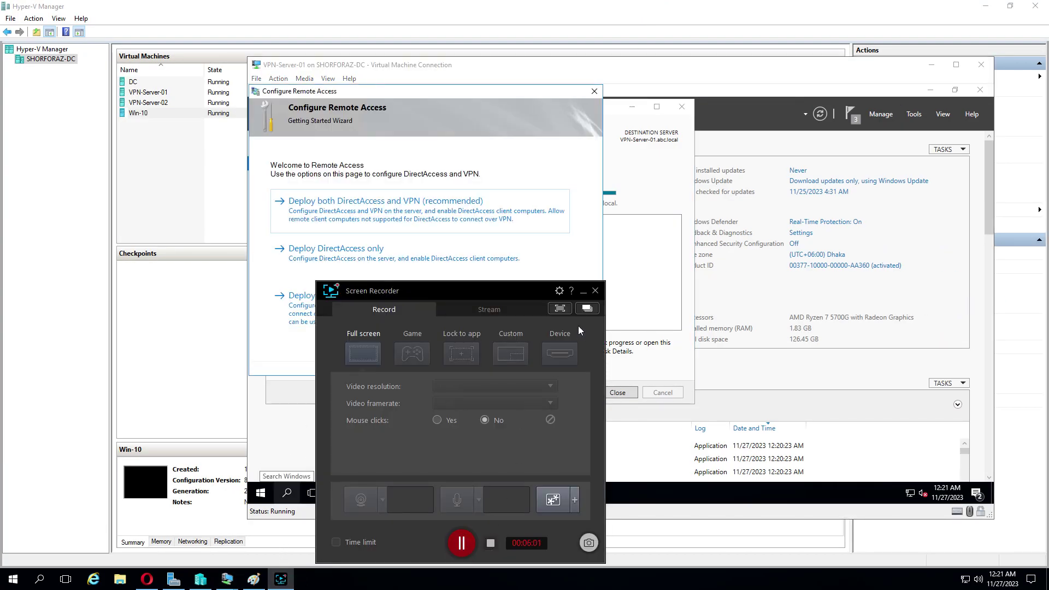
Step: Choose Deploy VPN only in the Getting Started Wizard to open the Routing and Remote Access console
left_click(584, 292)
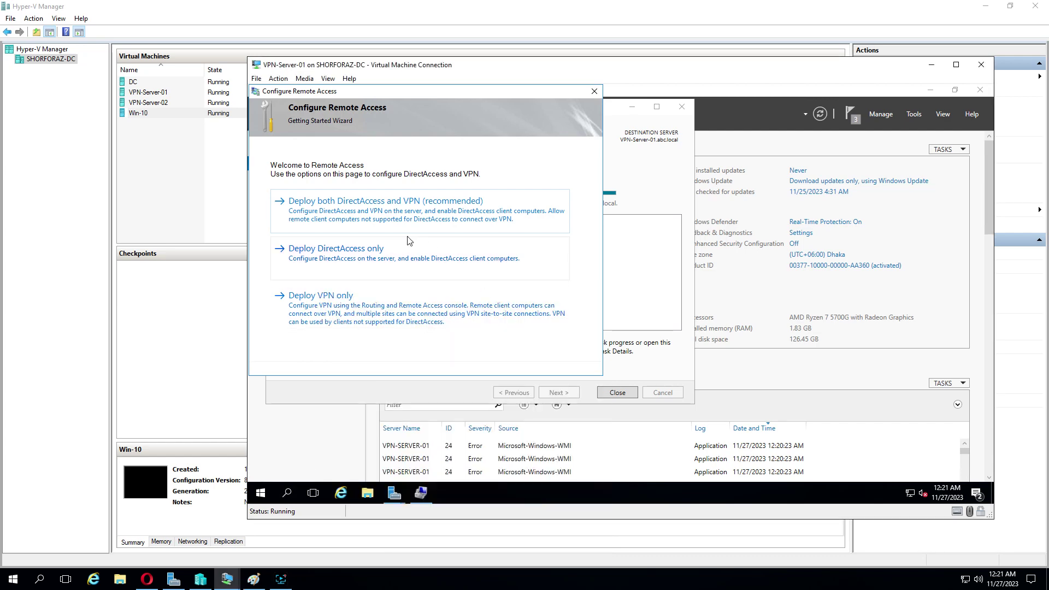
left_click(329, 79)
left_click(355, 91)
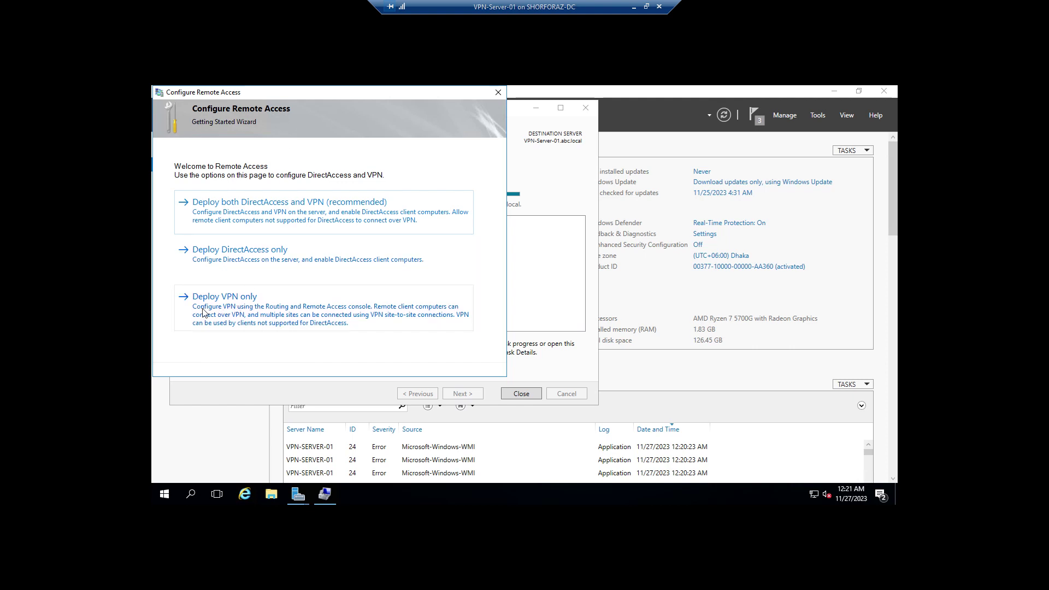
left_click(243, 310)
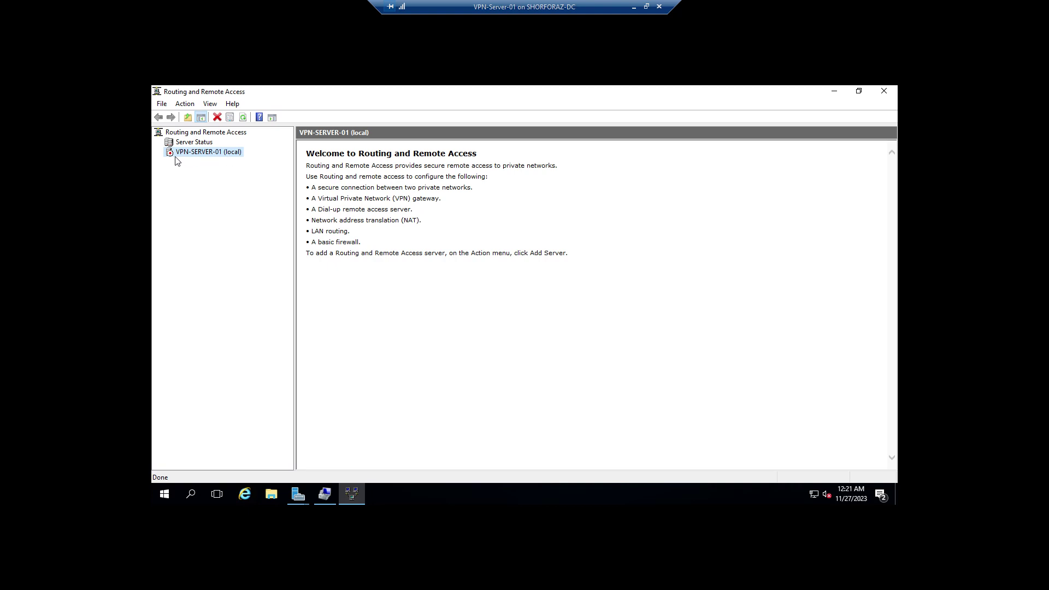
Step: Bring up the context menu for VPN-SERVER-01 (local) in the console tree
right_click(223, 155)
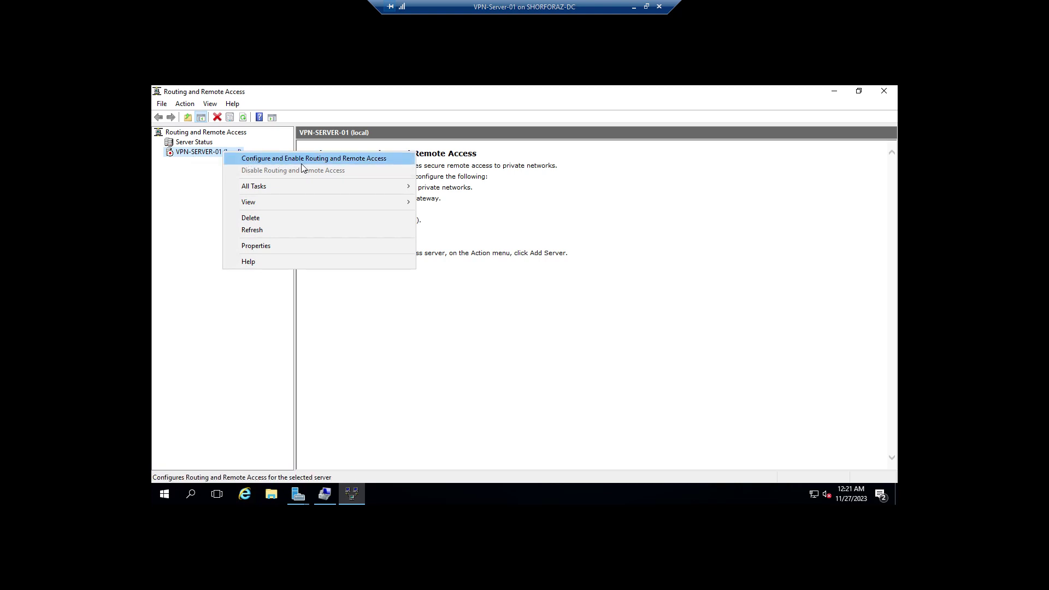
Step: Run the setup wizard with Custom configuration, selecting VPN access and Demand-dial connections
left_click(372, 161)
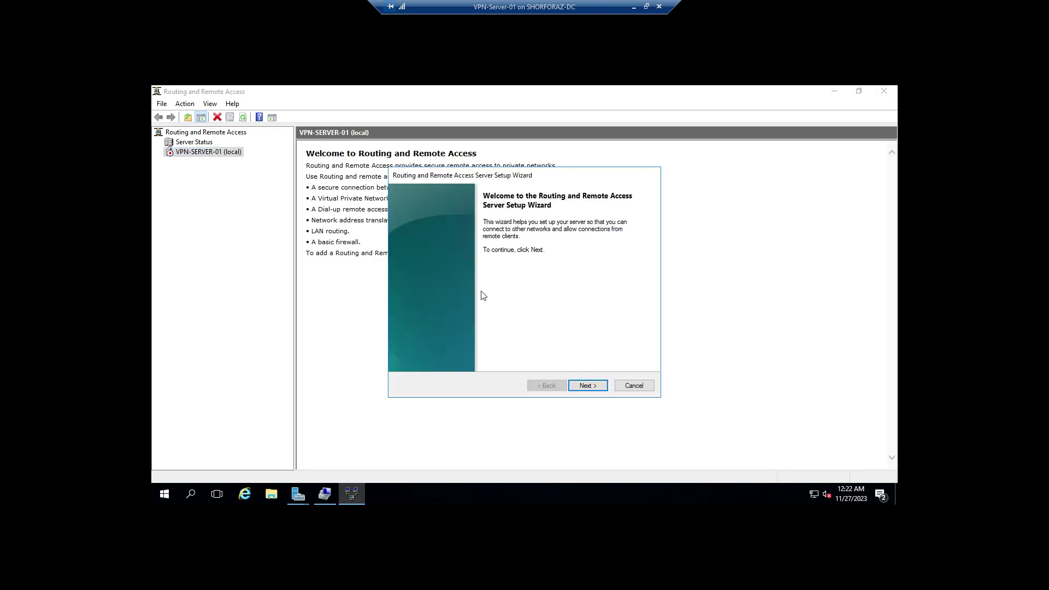
left_click(595, 384)
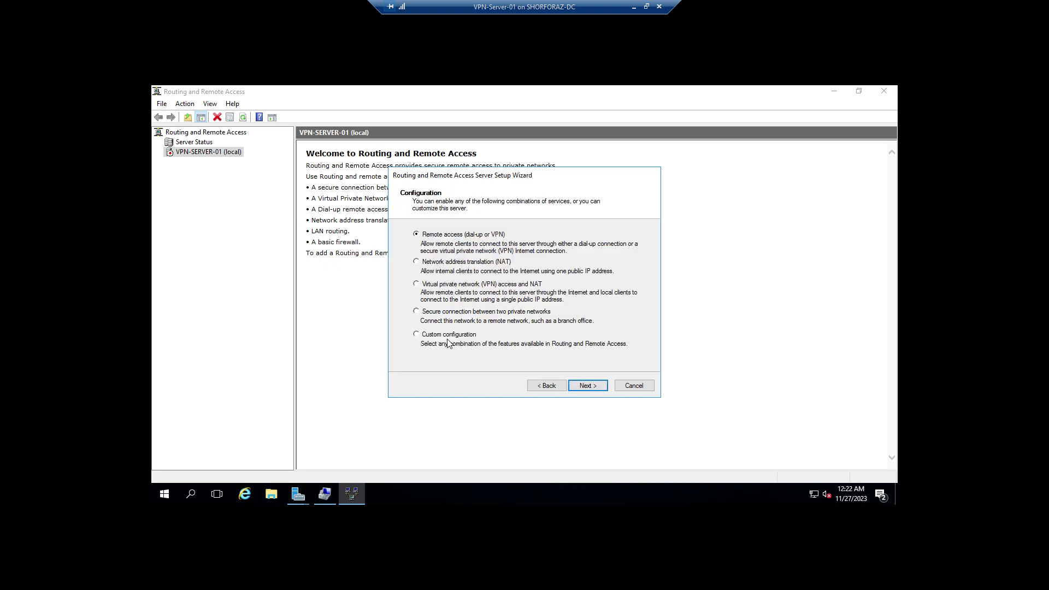
left_click(416, 335)
left_click(585, 386)
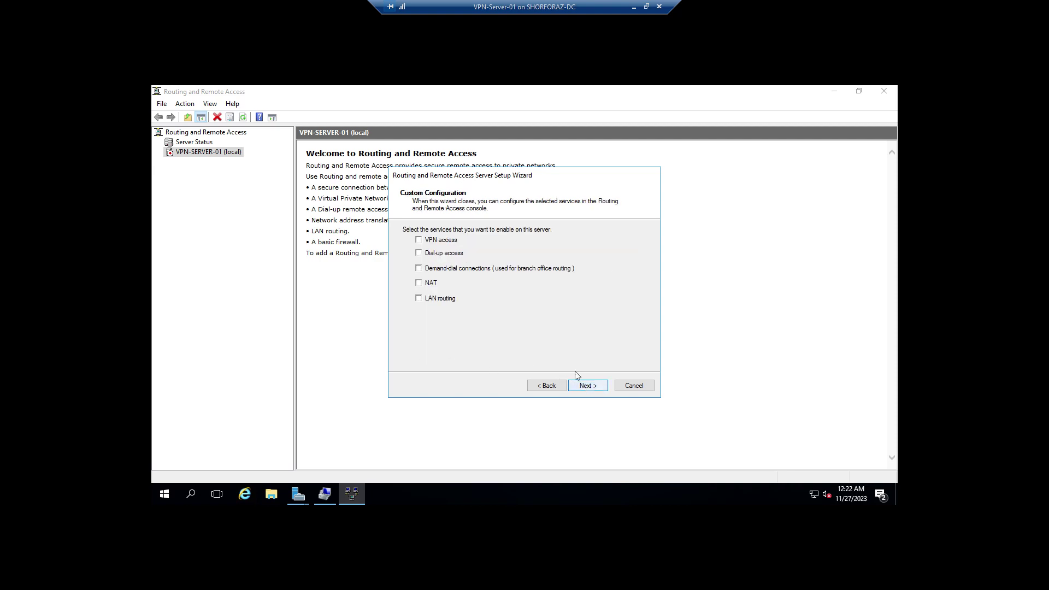
left_click(420, 239)
left_click(419, 268)
left_click(593, 387)
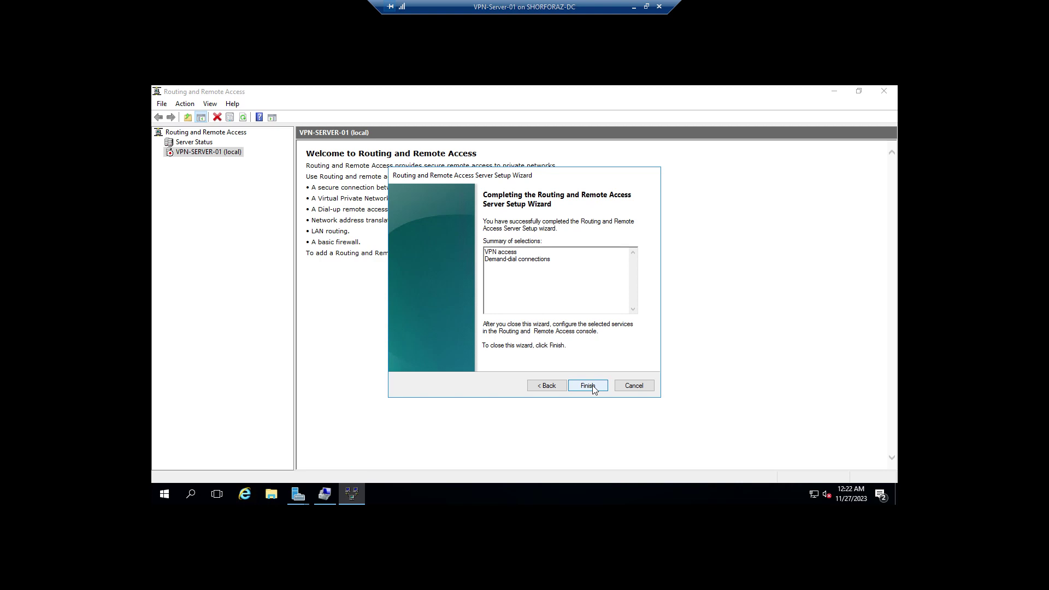
Step: Finish the wizard, dismiss the Active Directory warning, and start the Routing and Remote Access service
left_click(593, 386)
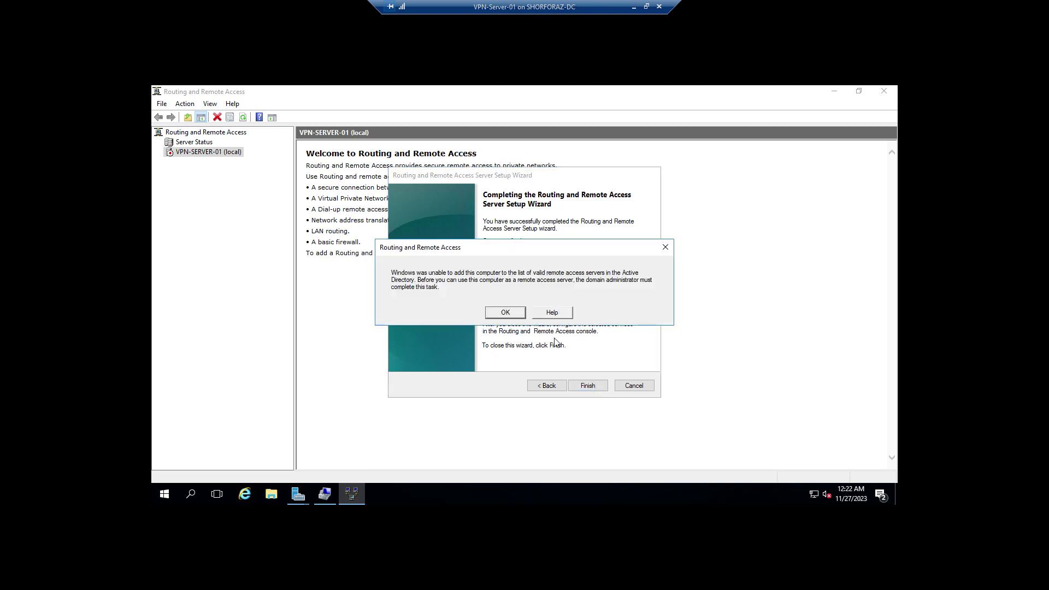
left_click(506, 314)
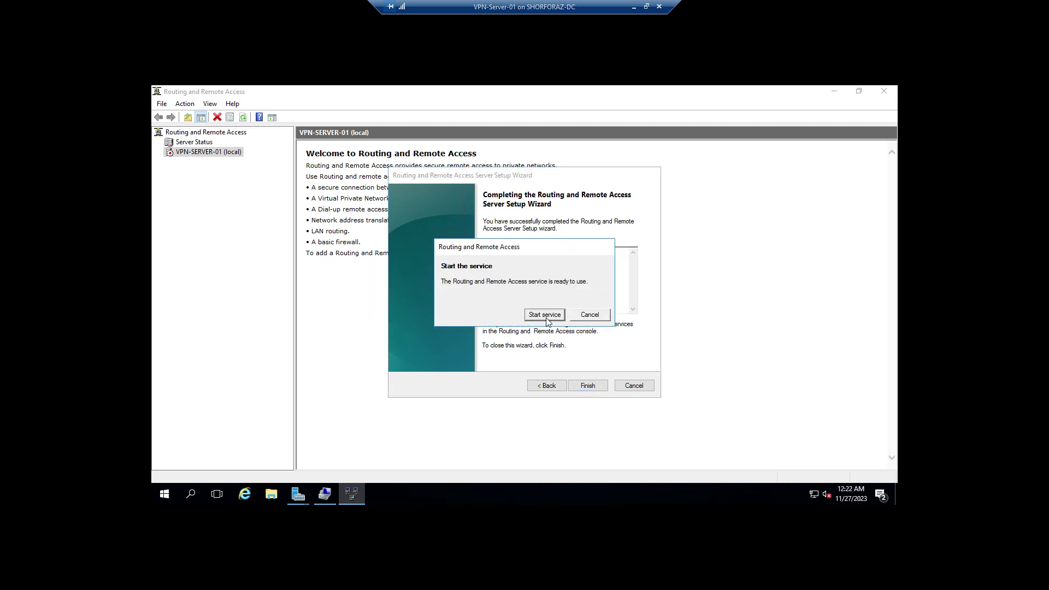
left_click(545, 316)
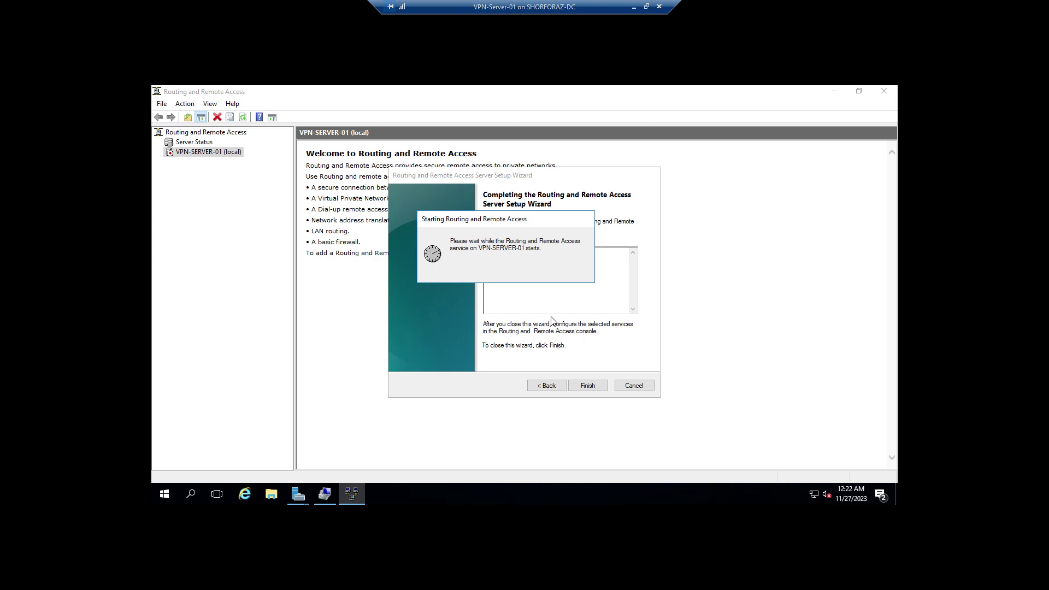
left_click(588, 385)
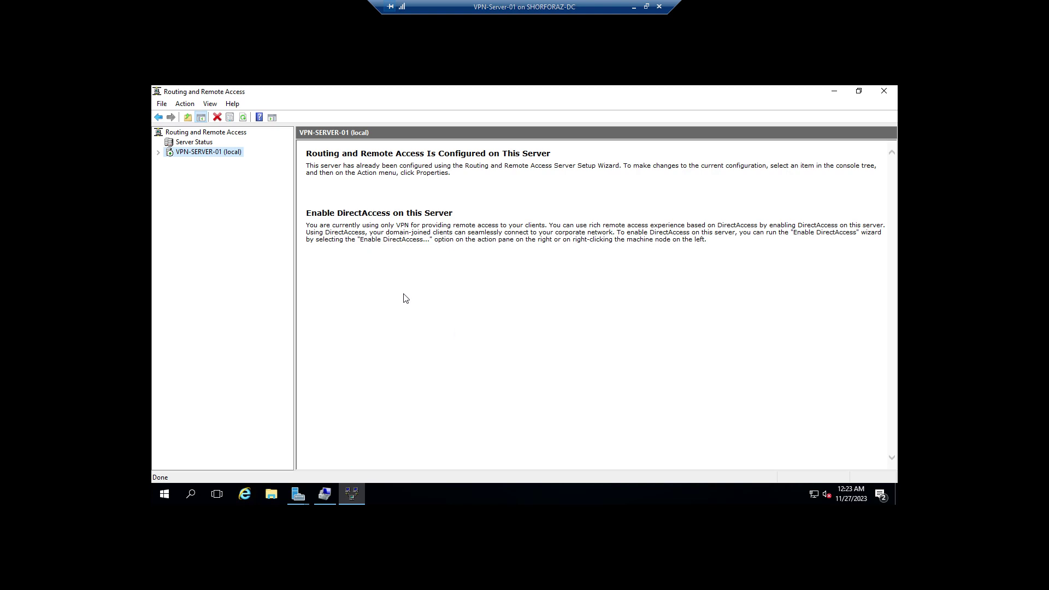
Step: In VPN-SERVER-01 Properties' Security tab, allow custom IPsec policy for L2TP/IKEv2 and enter the preshared key
key("Right")
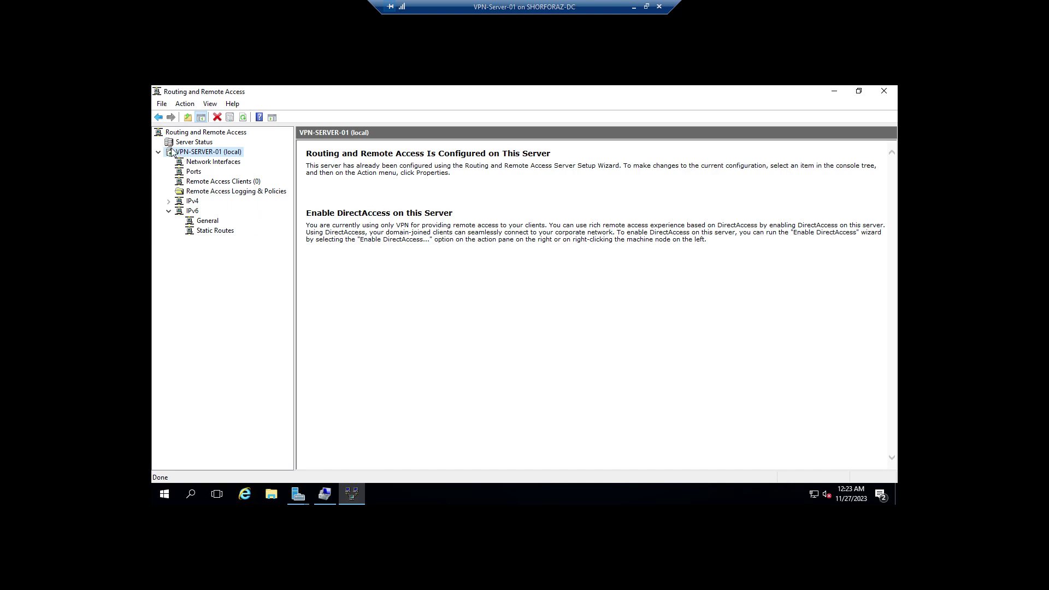
right_click(232, 152)
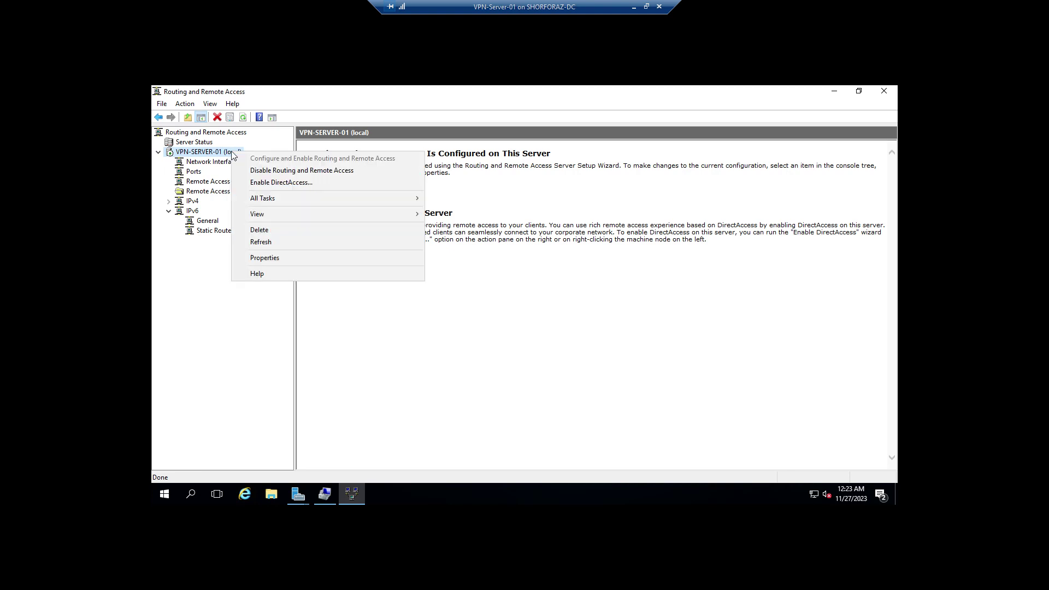
left_click(276, 258)
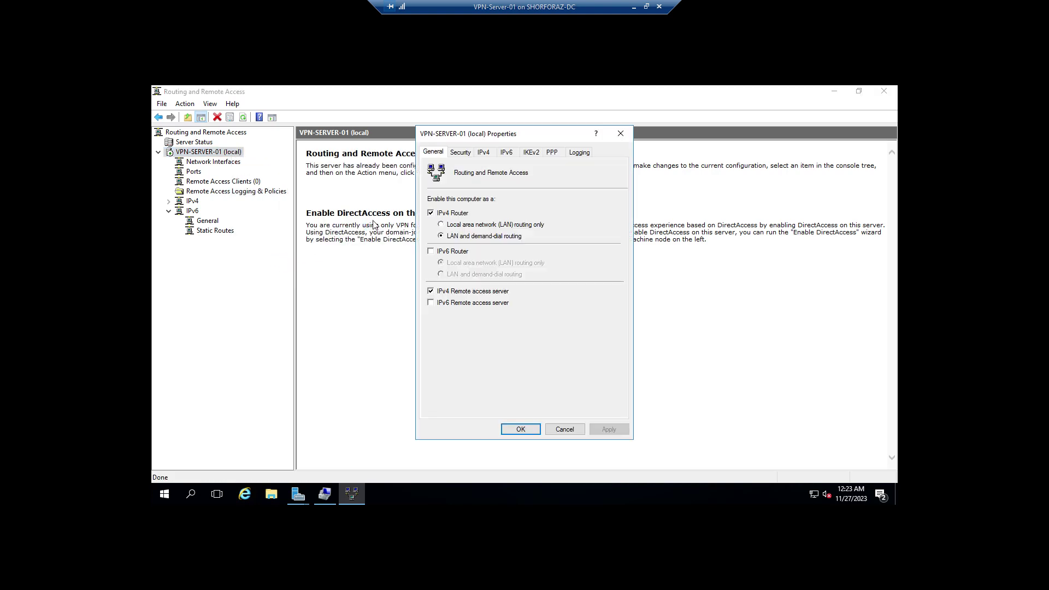
left_click(462, 154)
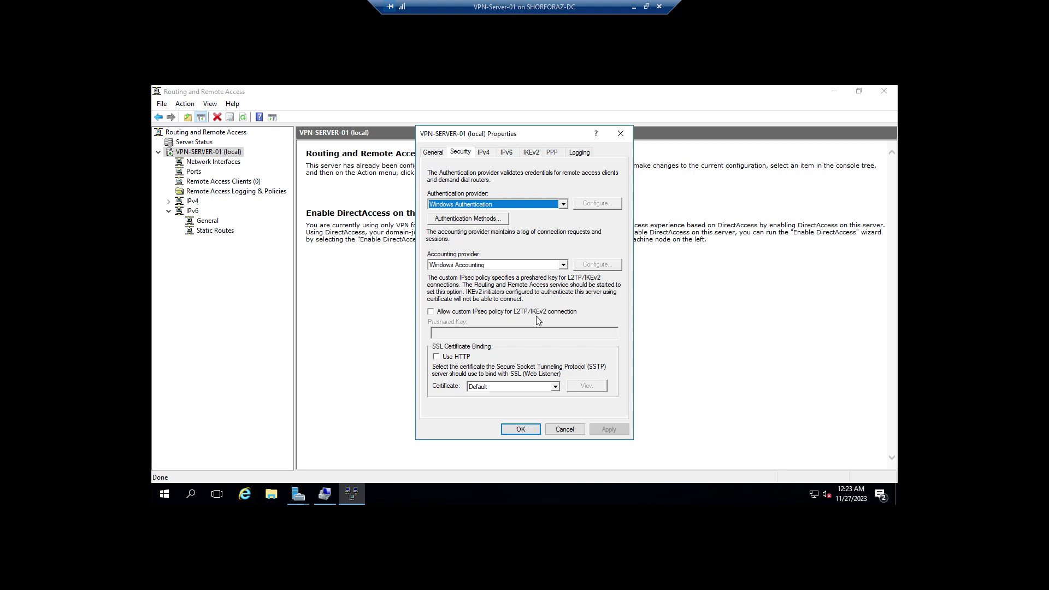
left_click(430, 312)
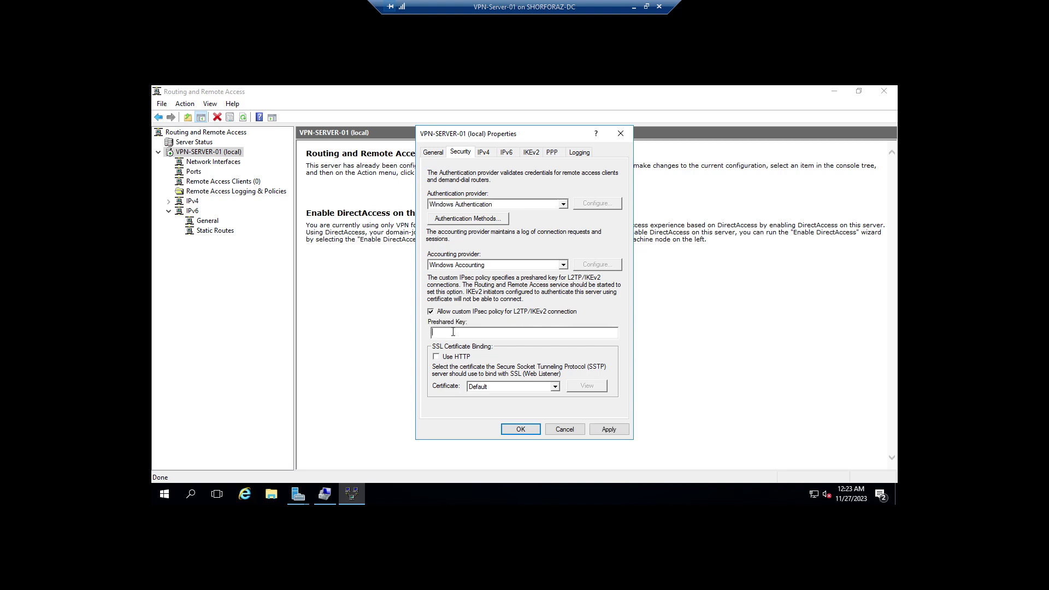
type("Admin@1234")
Step: On the IPv4 tab, add a static address pool range from 10.1.1.100 to 10.1.1.110
left_click(489, 156)
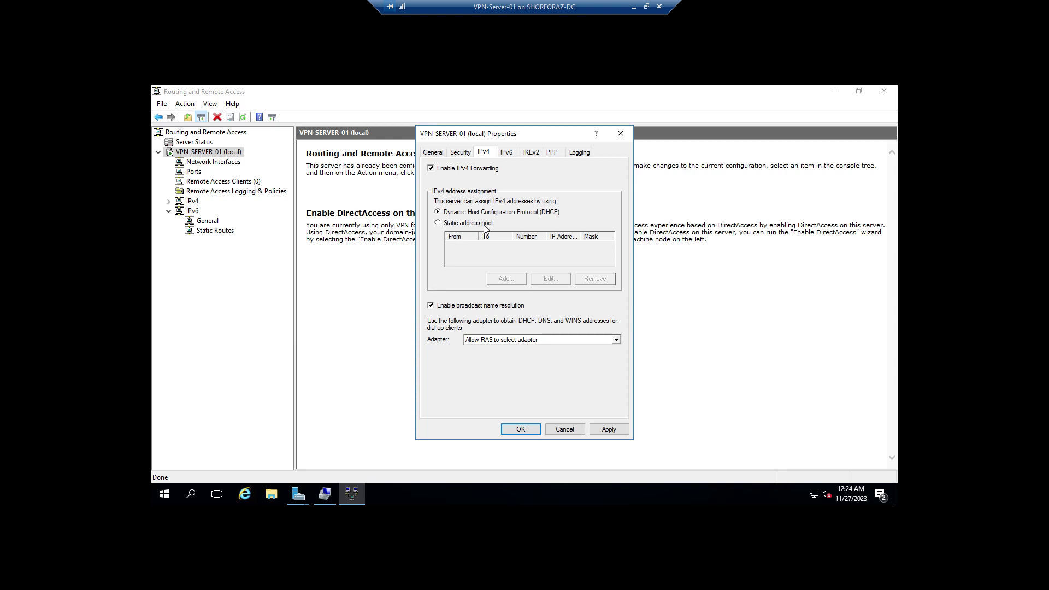
left_click(438, 222)
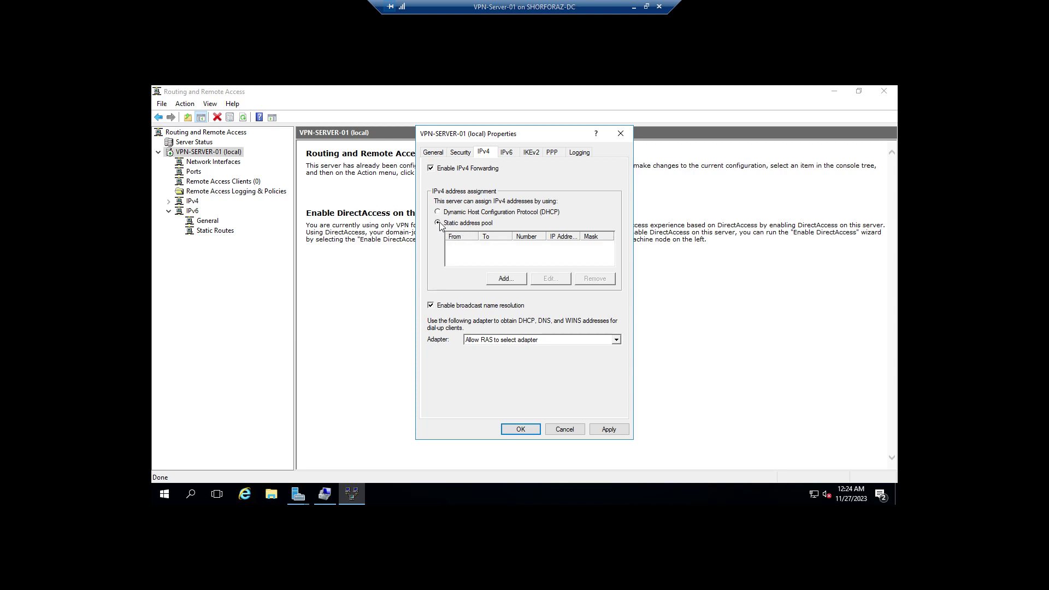
left_click(504, 278)
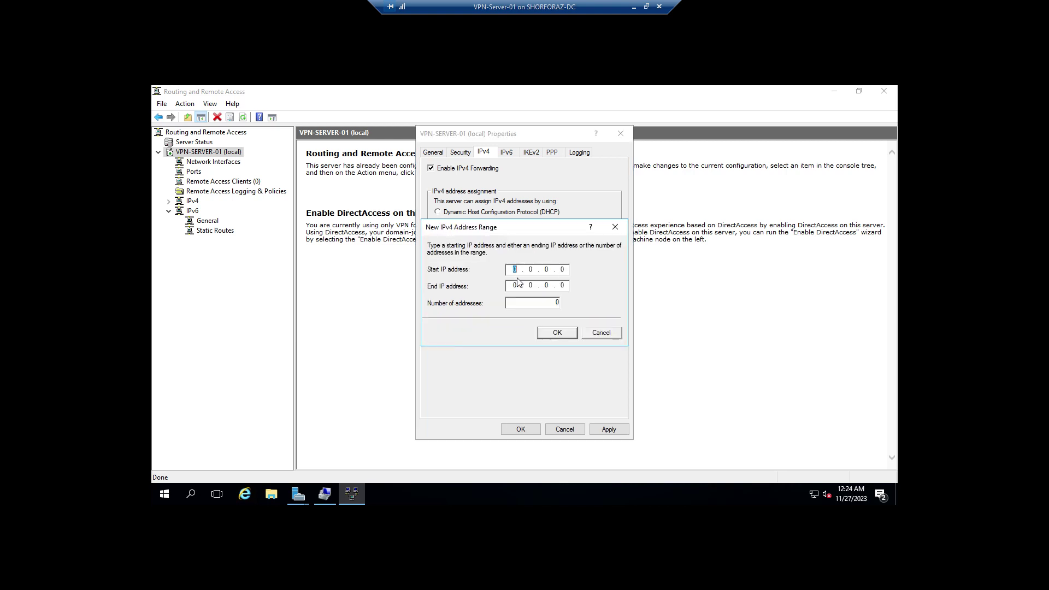
type("10.1.1.10")
left_click(518, 287)
type("10.1.1.110")
left_click(557, 334)
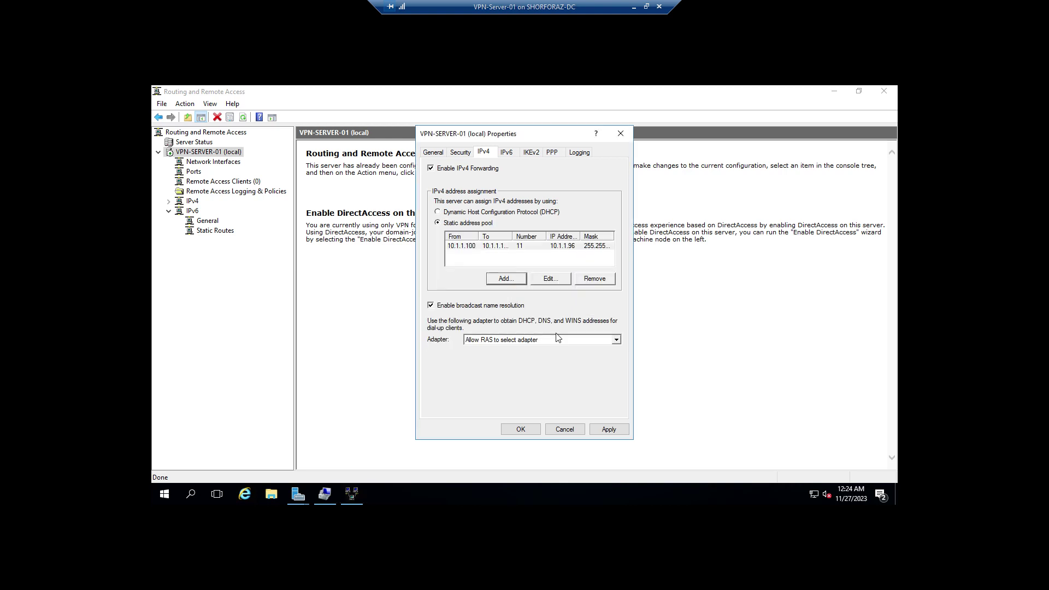
Step: Apply the settings, acknowledge the restart warning, and close the server properties
left_click(609, 430)
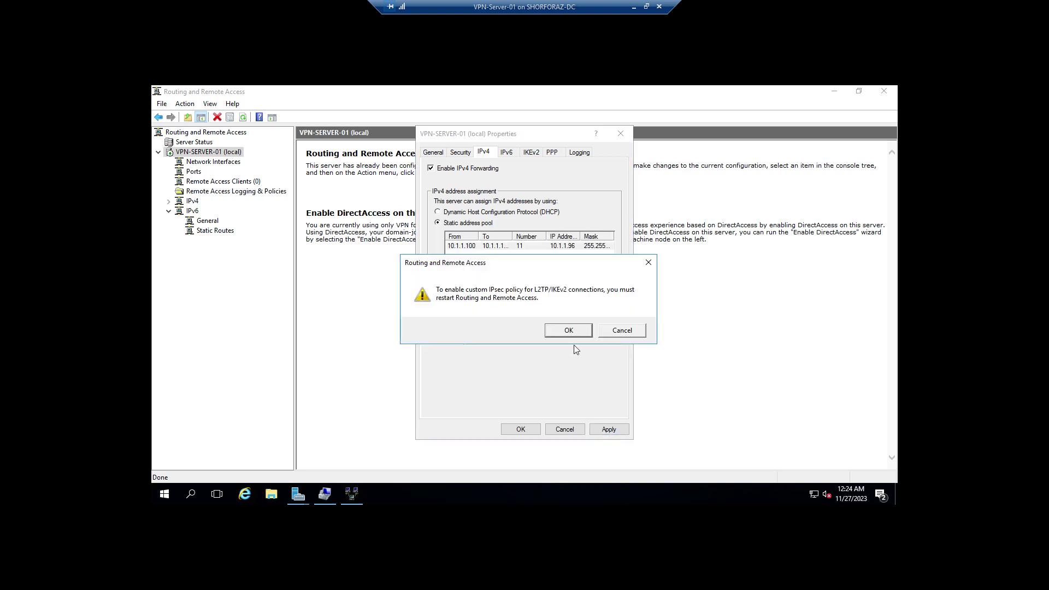
left_click(569, 331)
left_click(522, 430)
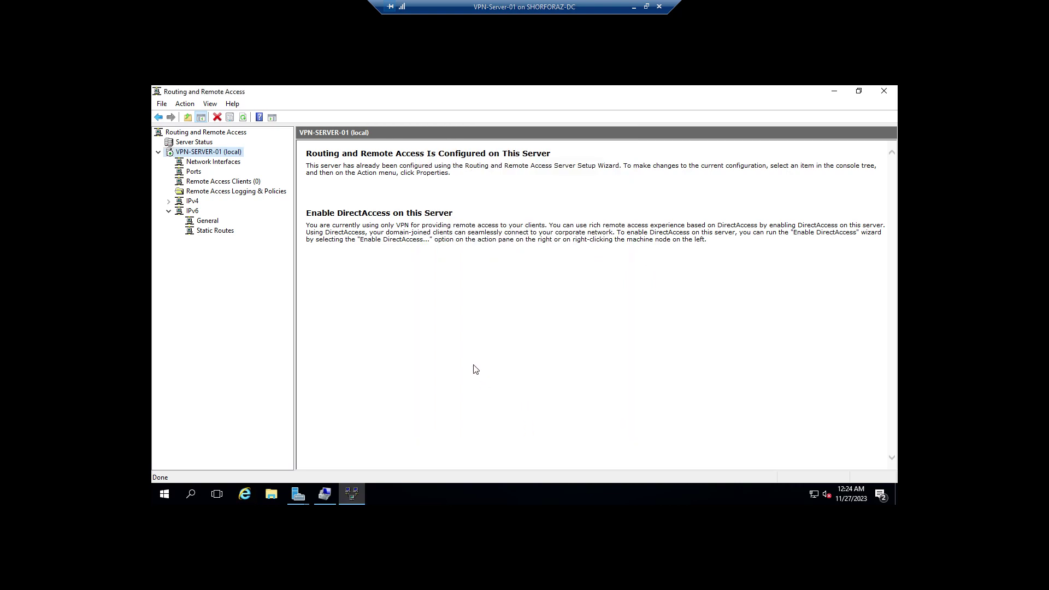
Step: Create a new demand-dial interface named VPN02 using a VPN connection of type L2TP
right_click(230, 164)
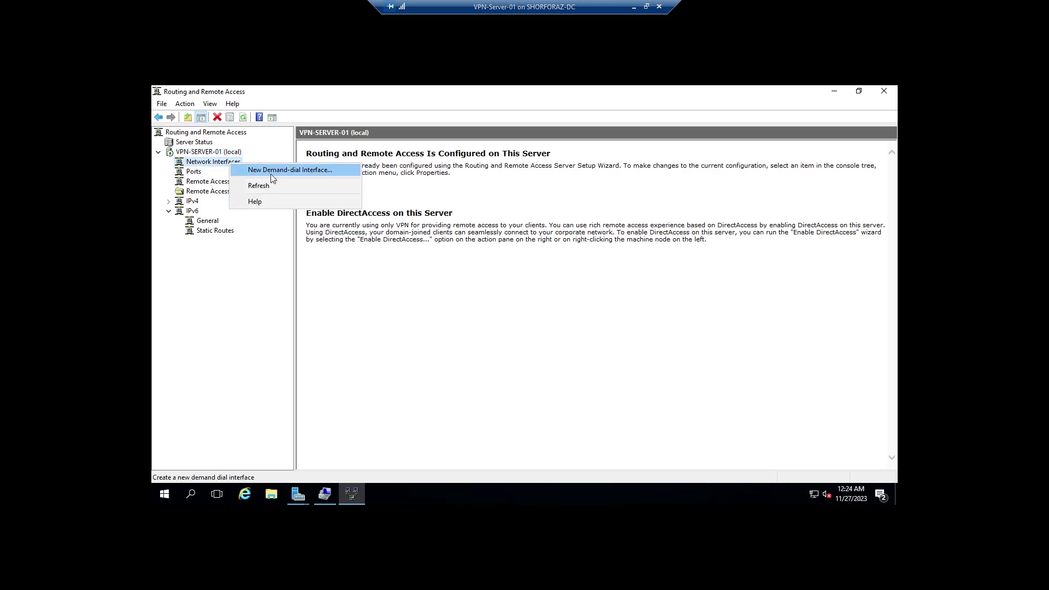
left_click(314, 171)
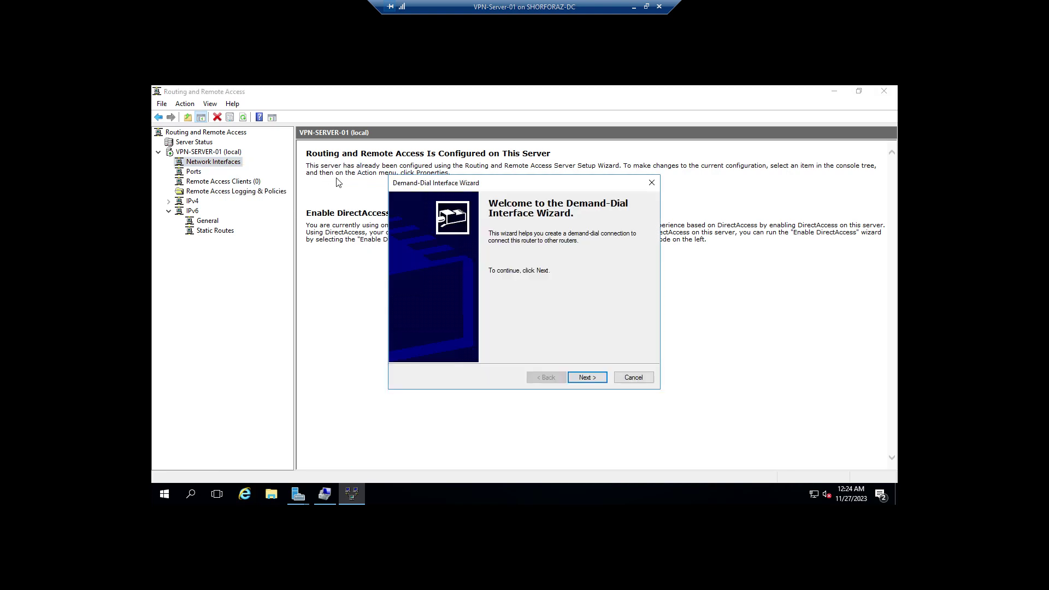
left_click(587, 378)
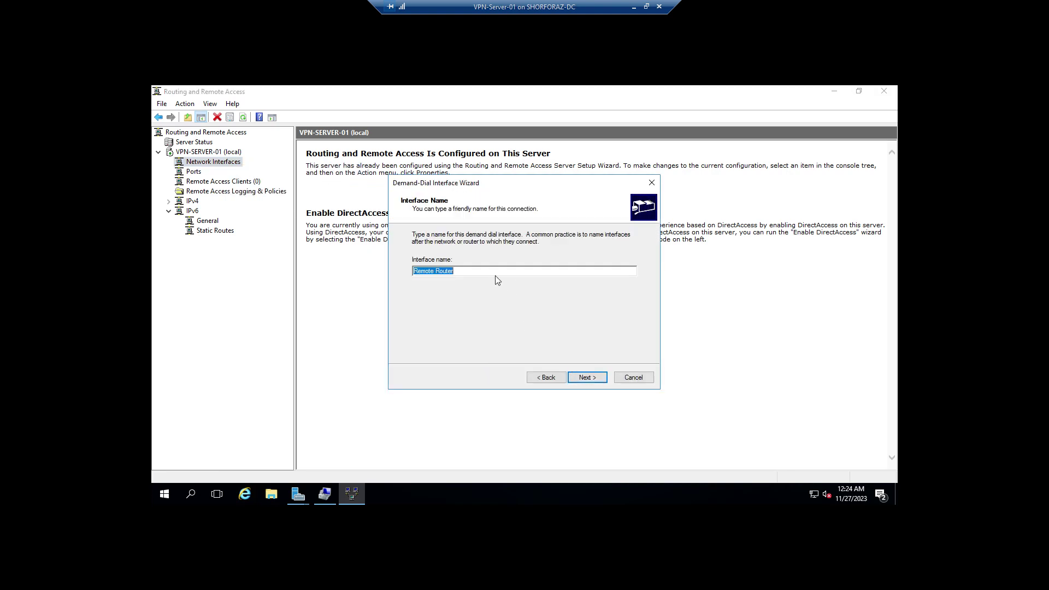
key("BackSpace")
type("VPN02")
left_click(588, 378)
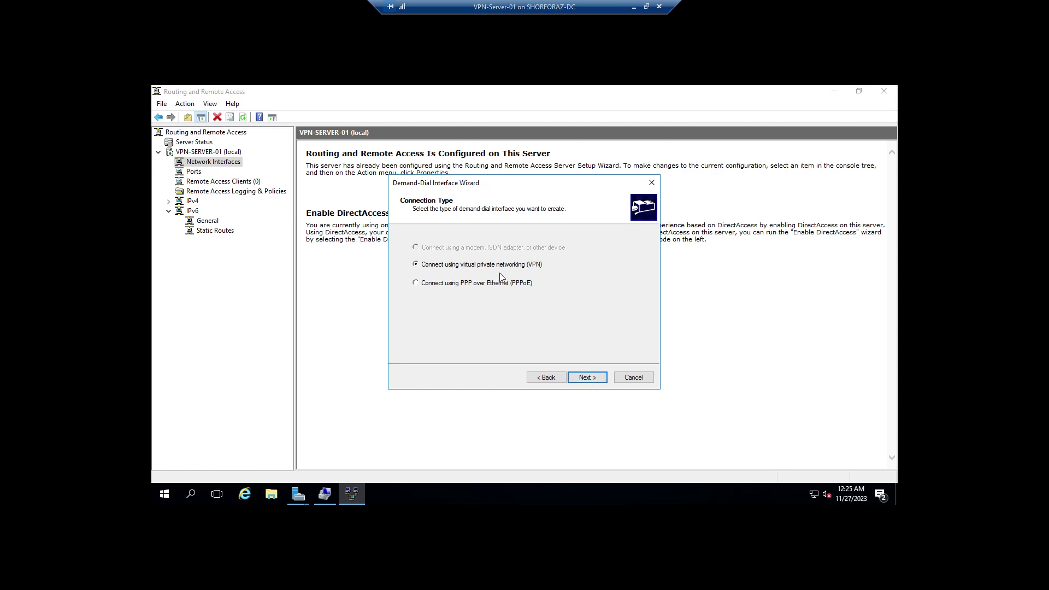
left_click(586, 377)
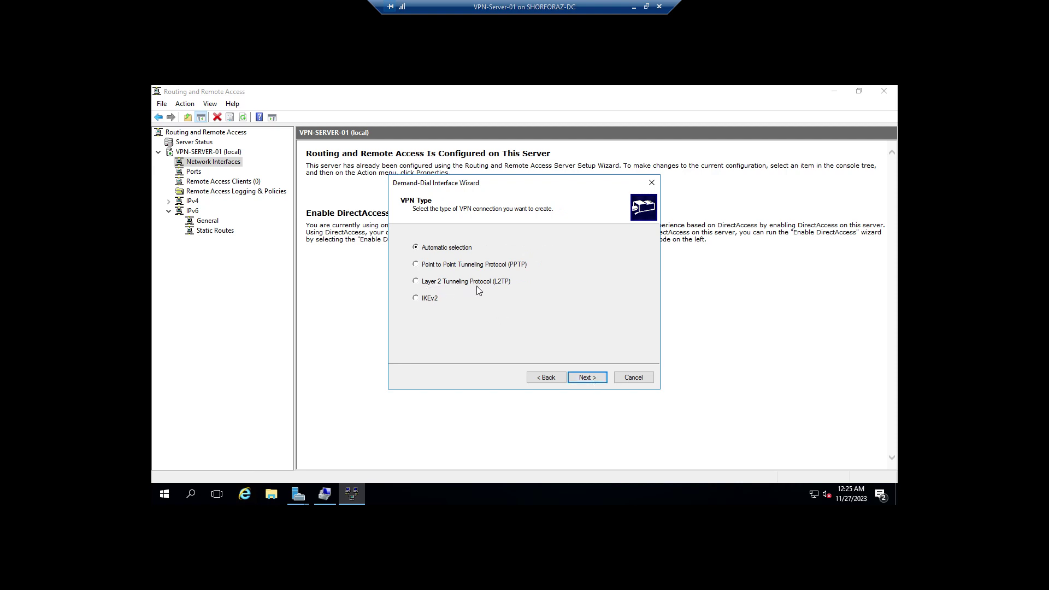
left_click(415, 281)
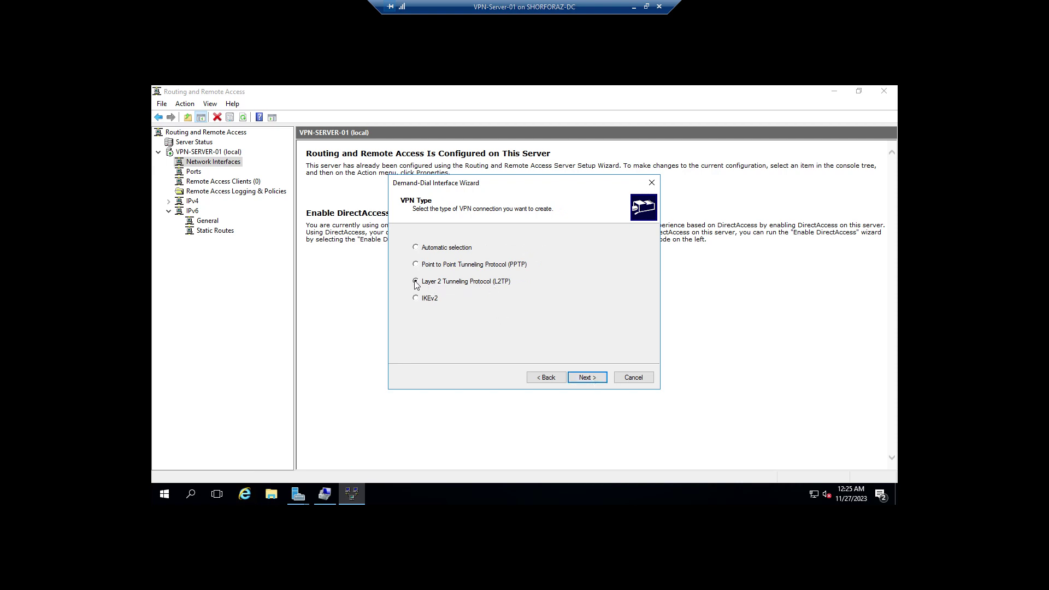
left_click(594, 379)
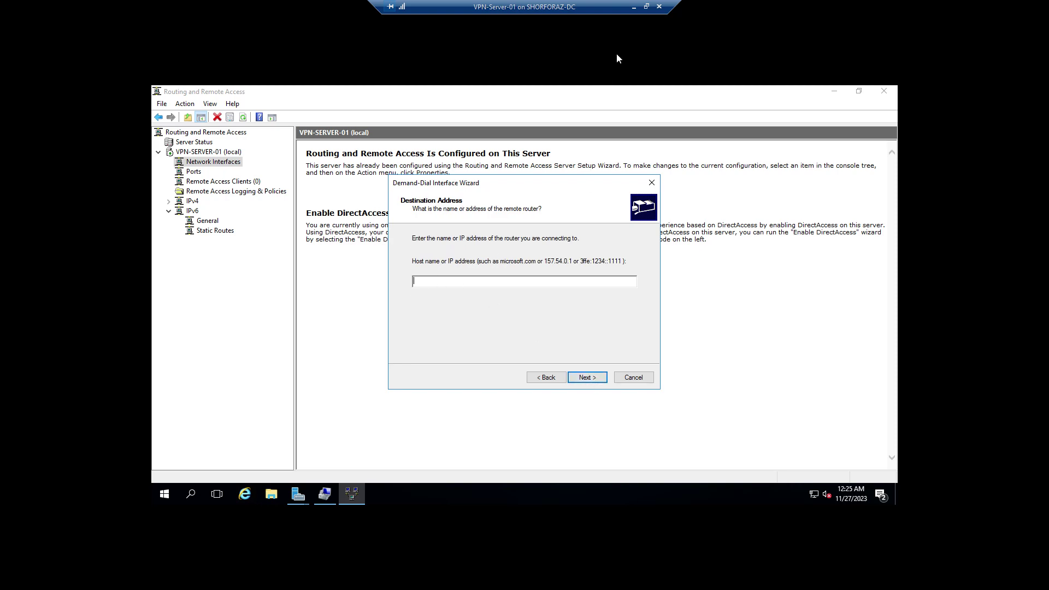
Step: Check the network diagram and enter 192.168.0.109 as VPN02's destination address
left_click(646, 6)
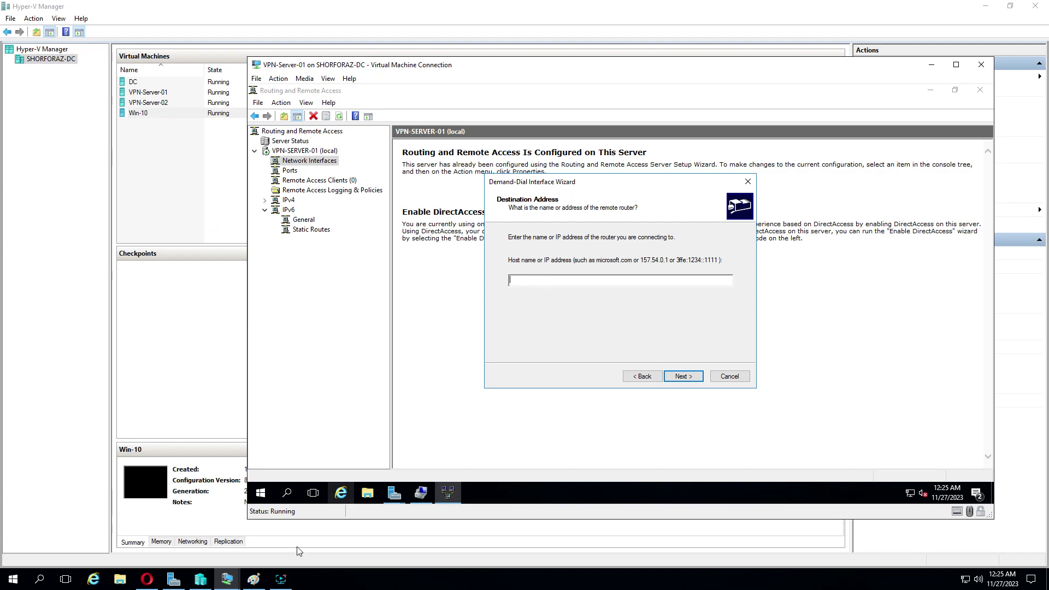
left_click(254, 580)
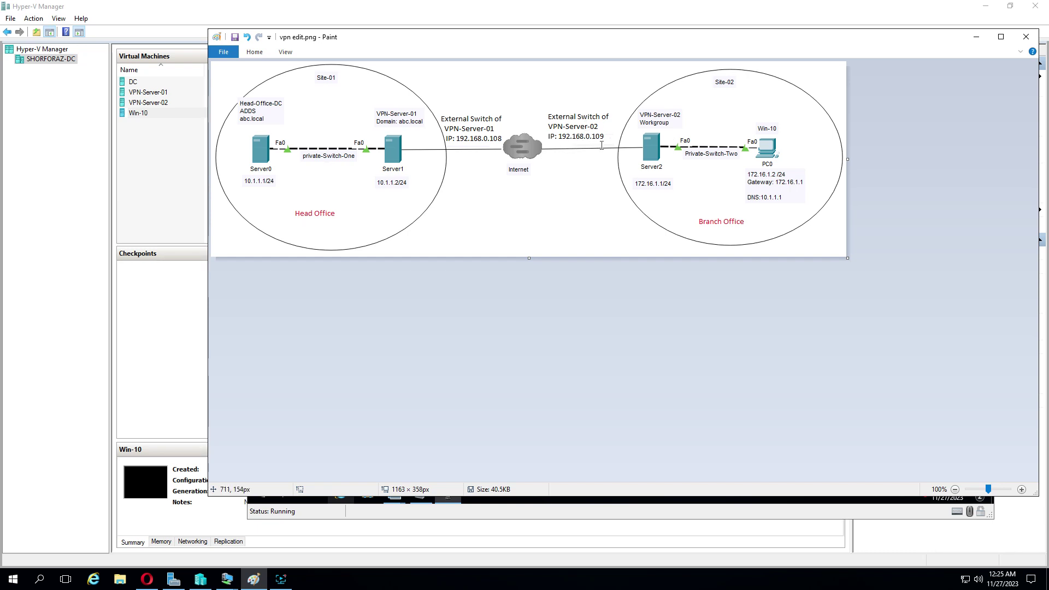
left_click(982, 38)
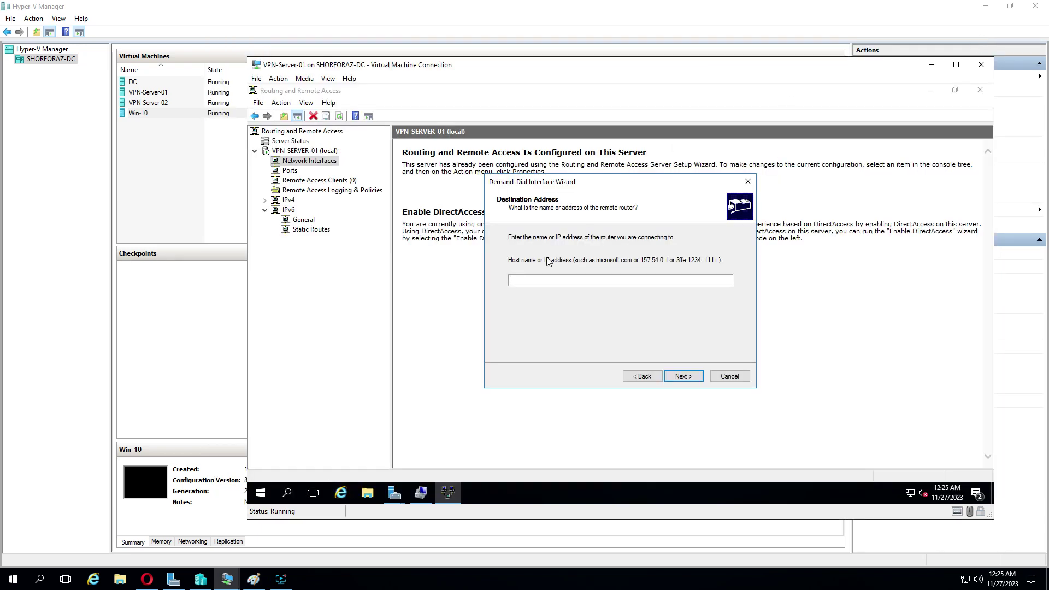
type("192.168.0.109")
left_click(684, 376)
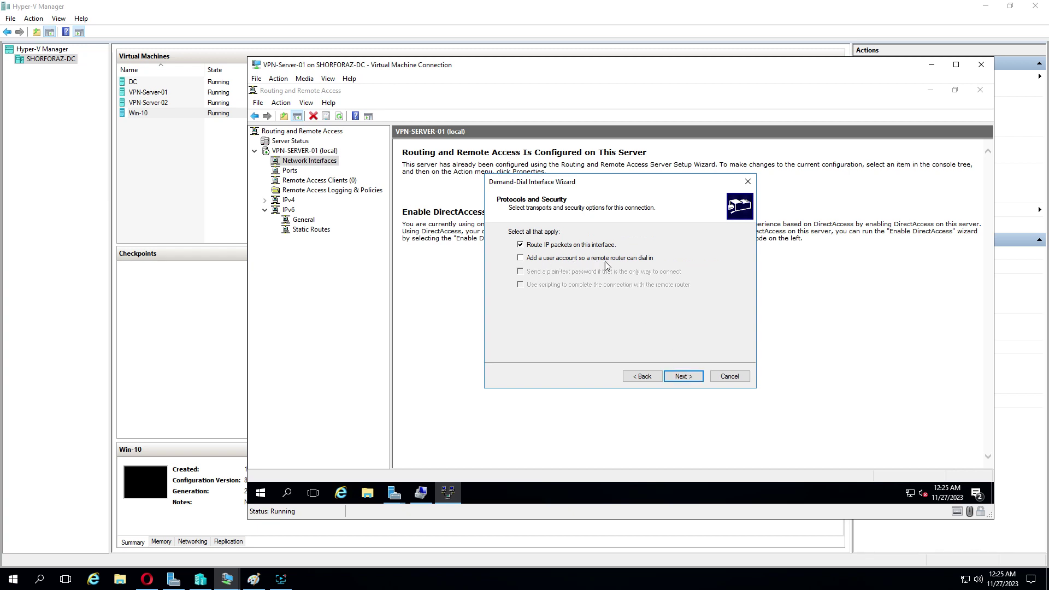
Step: Enable a dial-in user account and add static route 172.16.1.0, mask 255.255.255.0, metric 1
left_click(521, 258)
left_click(683, 376)
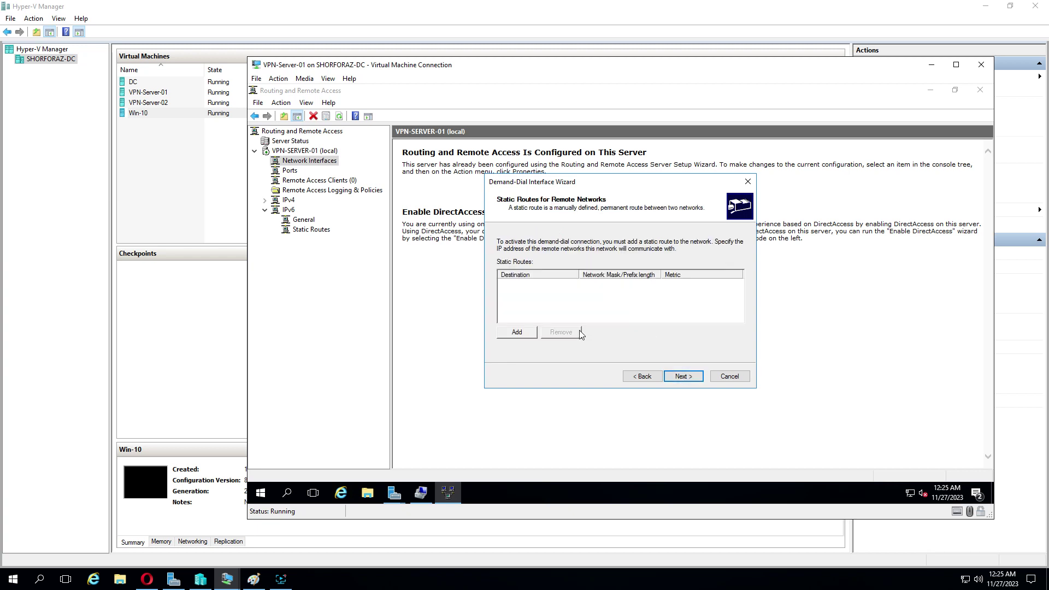
left_click(517, 333)
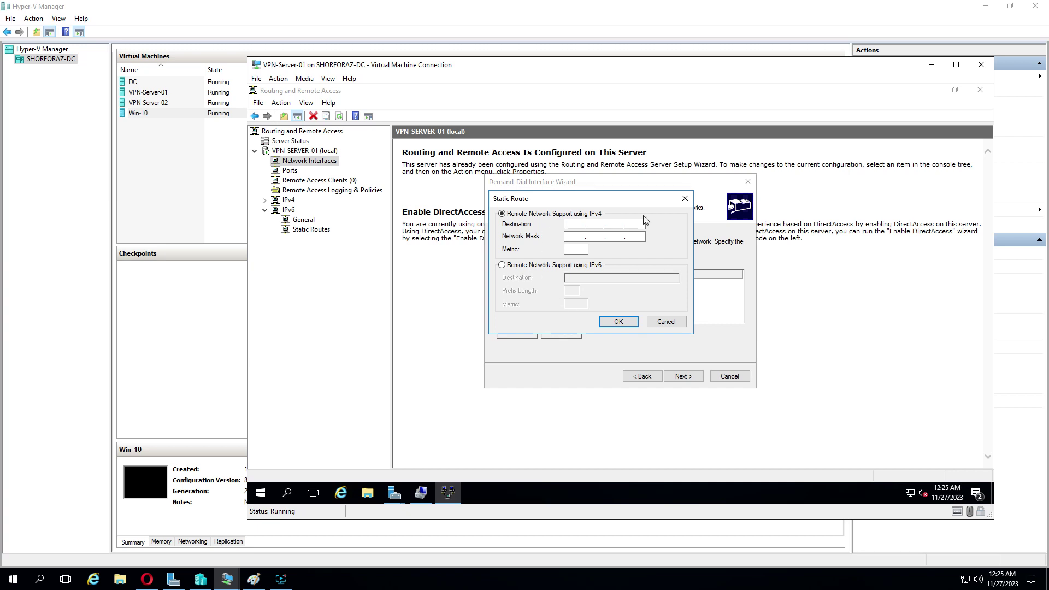
left_click(254, 580)
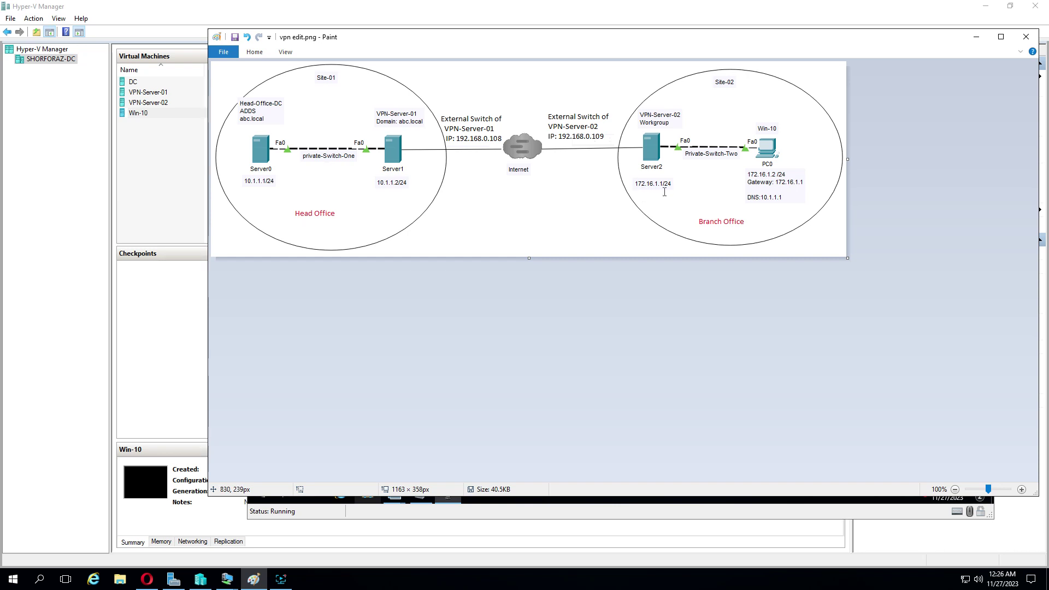
left_click(977, 37)
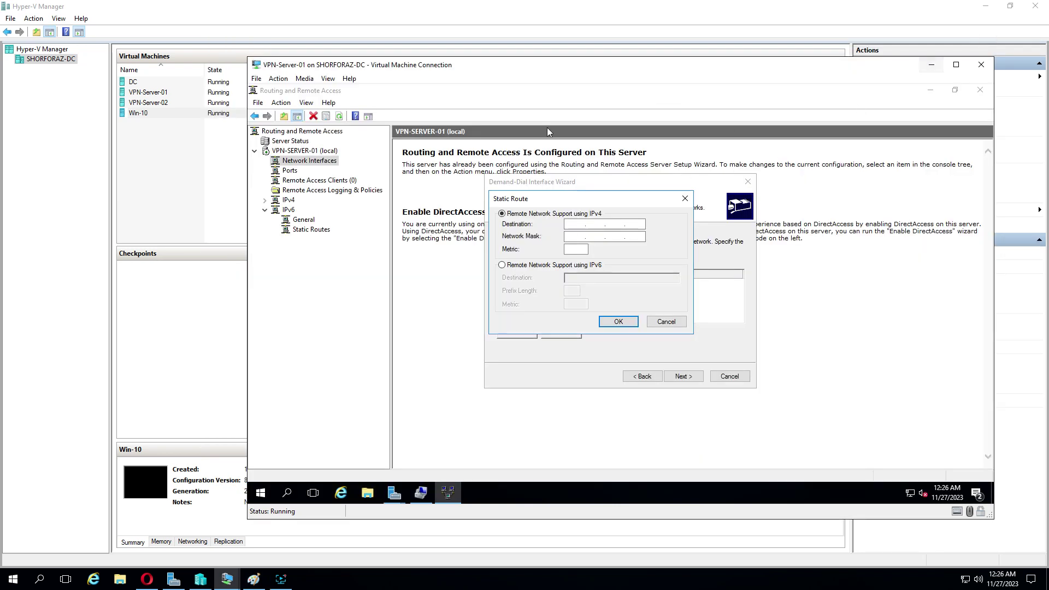
type("172.16.1.")
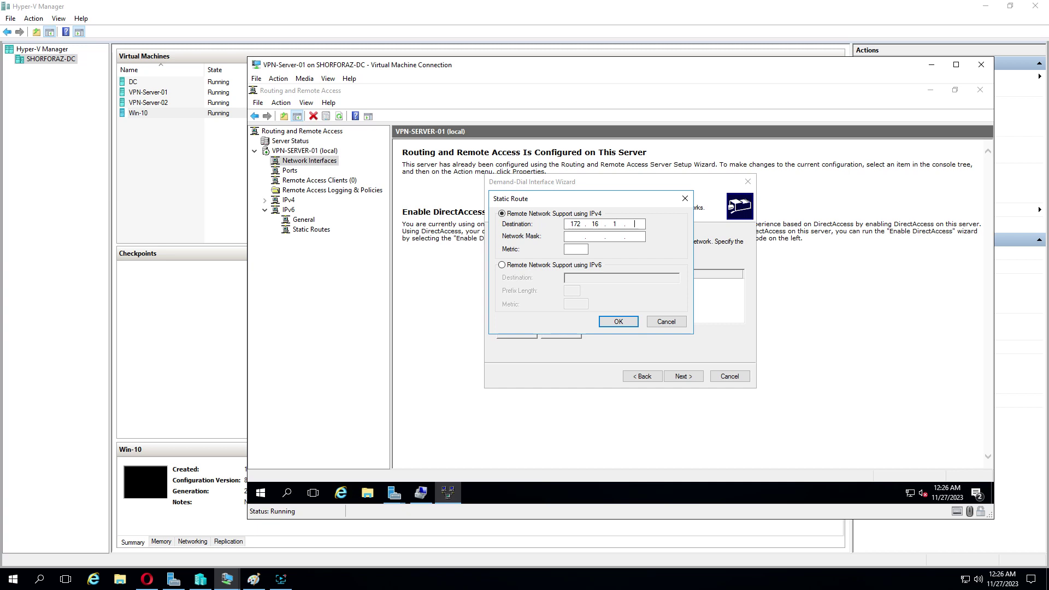
type("0")
left_click(579, 237)
type("255.255.255.0")
left_click(581, 252)
type("1")
left_click(618, 322)
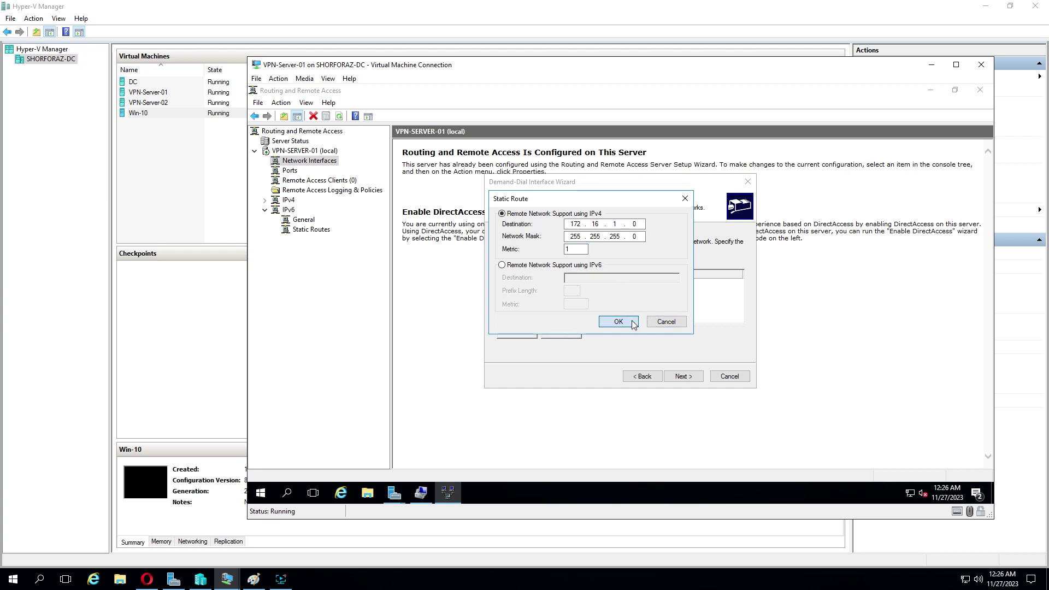
Step: Enter and confirm the dial-in account password for the remote router
left_click(689, 382)
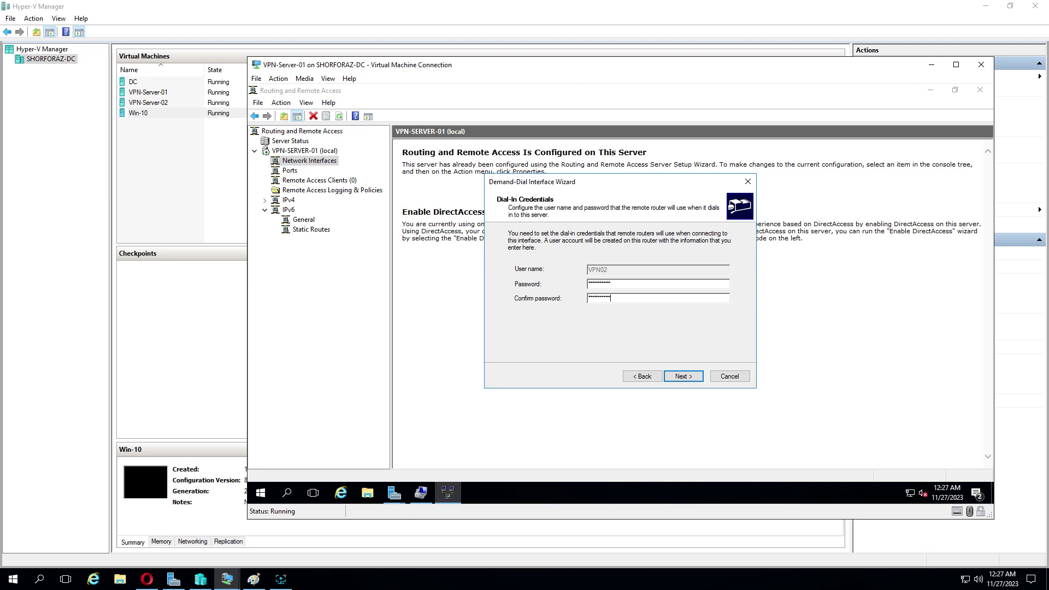
left_click(681, 377)
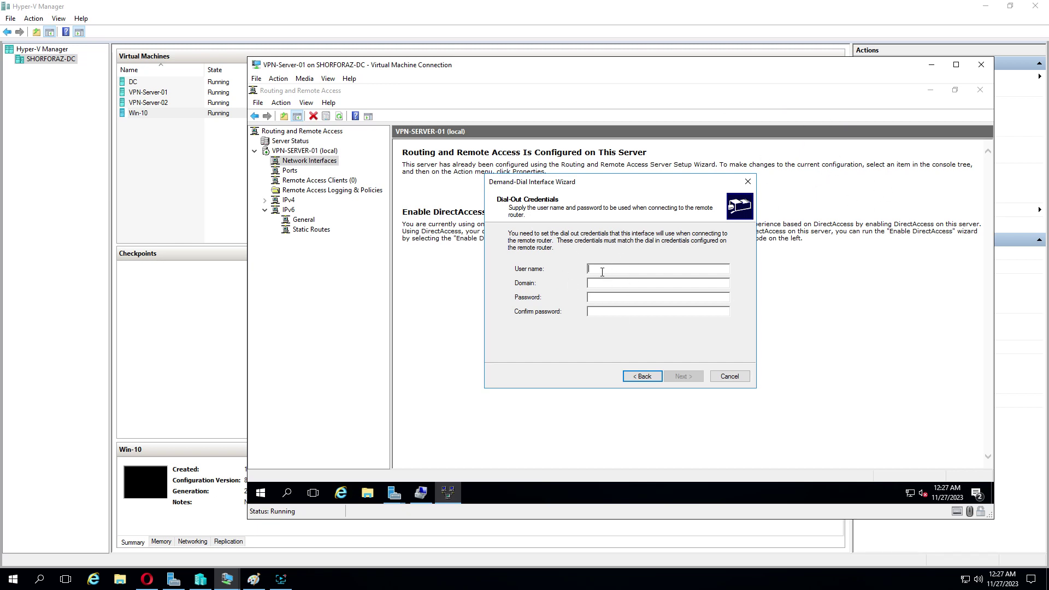
Step: Enter dial-out user name VPN01 with its password, finish, and reuse the existing local account
type("V")
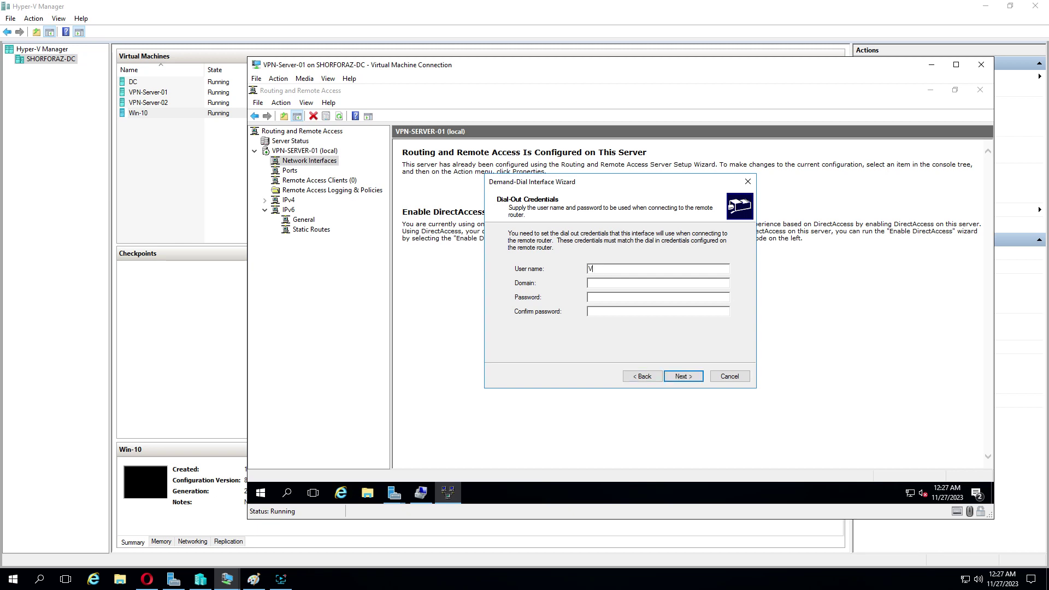
type("PN01")
left_click(606, 298)
type("Pa$$w0")
left_click(683, 377)
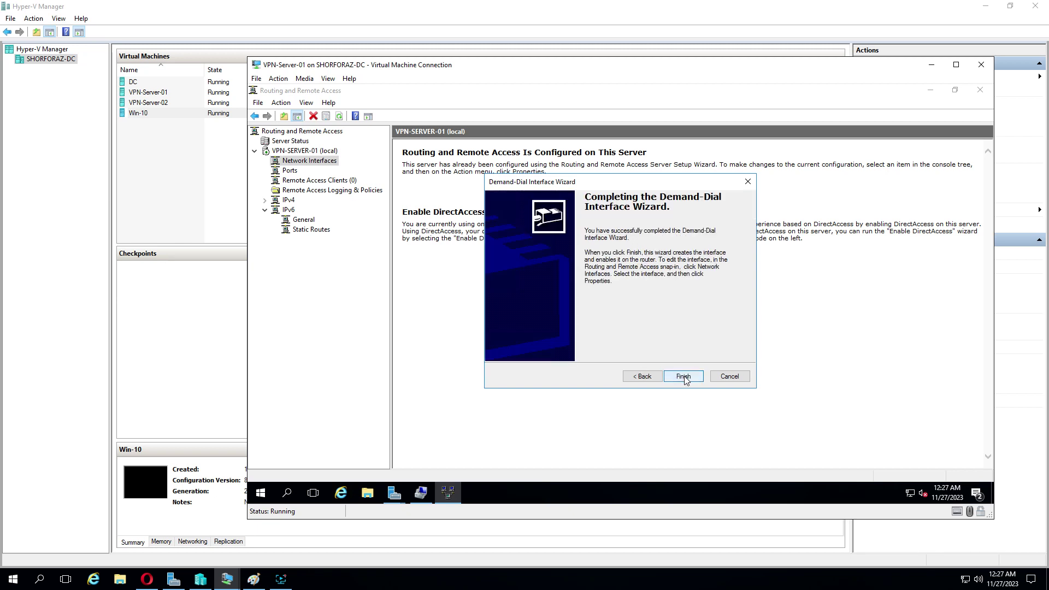
left_click(683, 377)
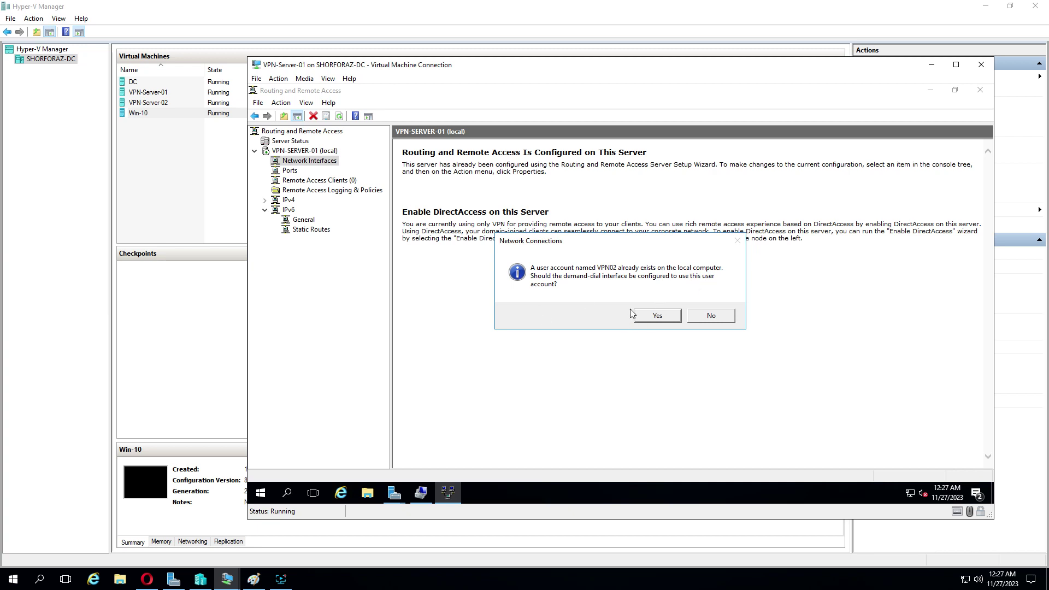
left_click(657, 316)
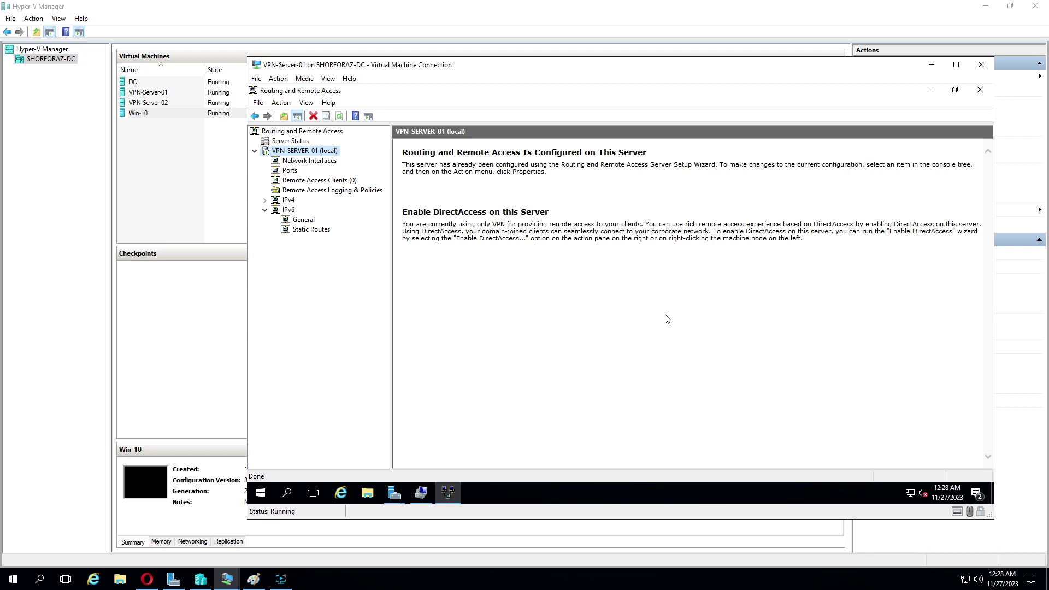
Step: List Network Interfaces and bring up options for the disconnected VPN02 interface
left_click(327, 164)
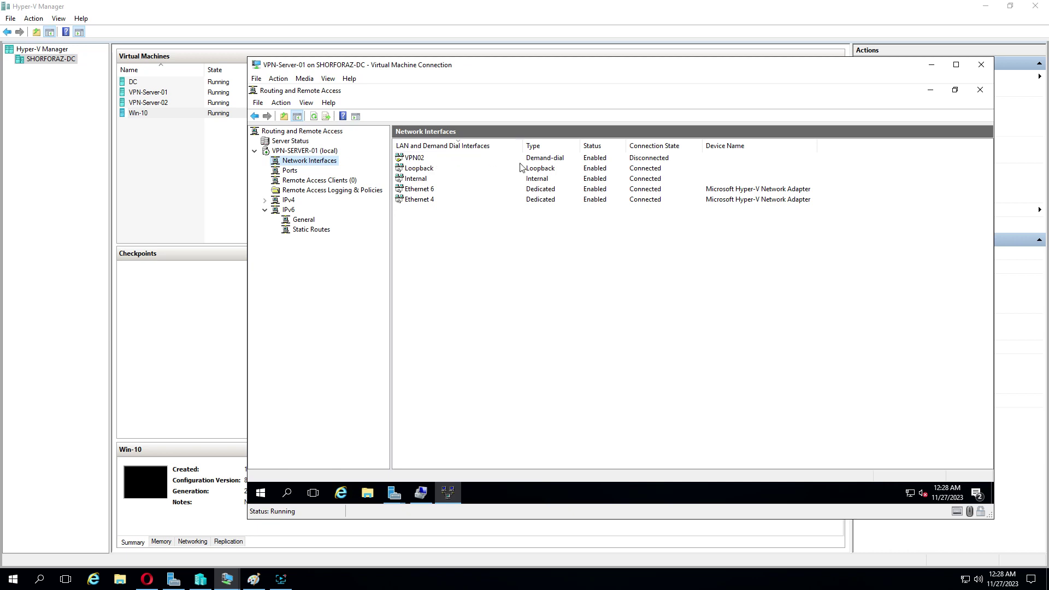
right_click(417, 160)
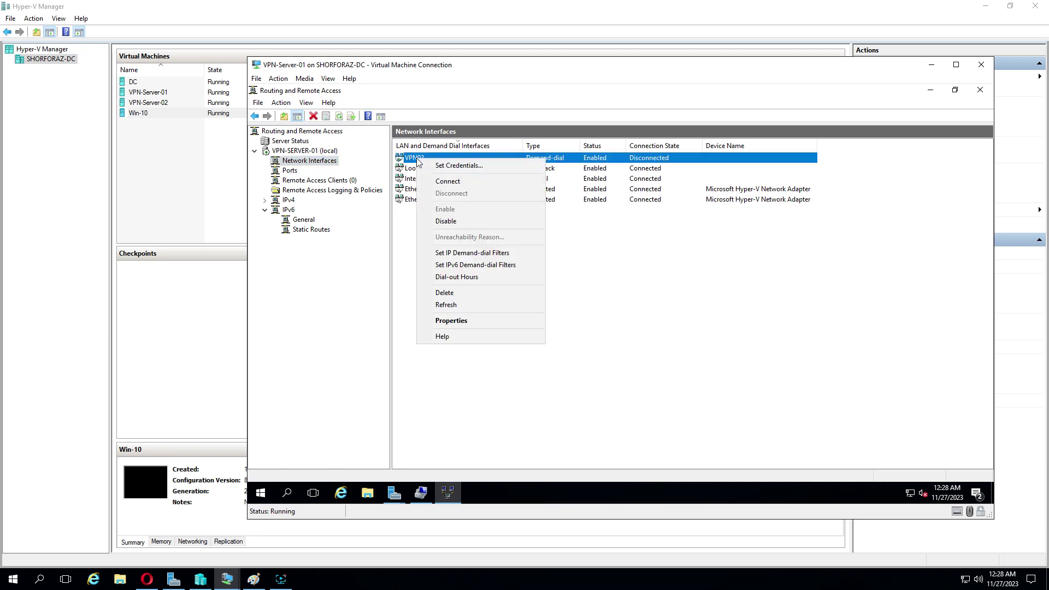
Step: Set VPN02's L2TP authentication to a preshared key and save its properties
left_click(476, 322)
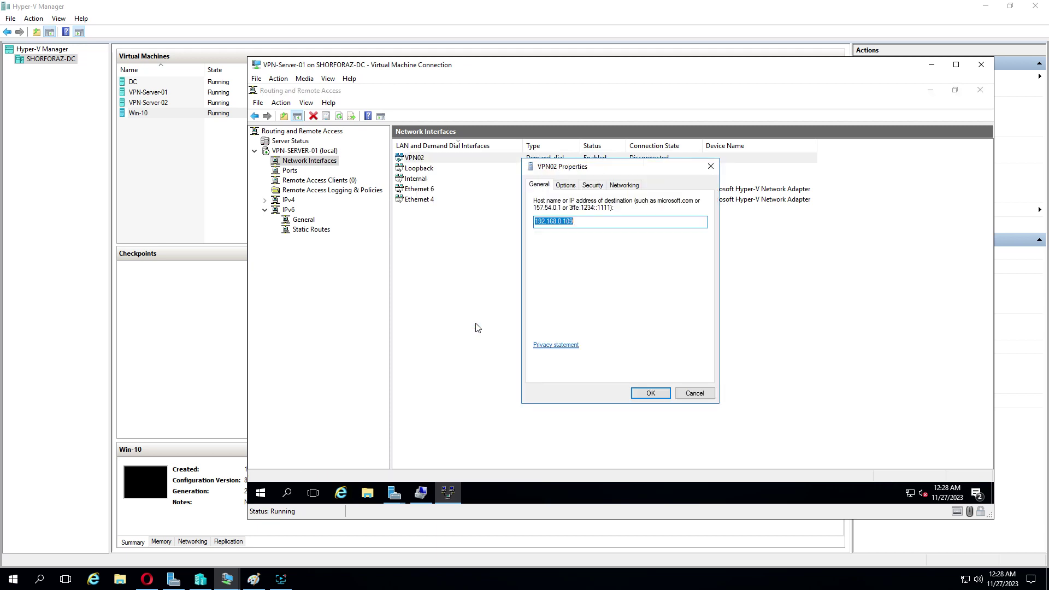
left_click(595, 186)
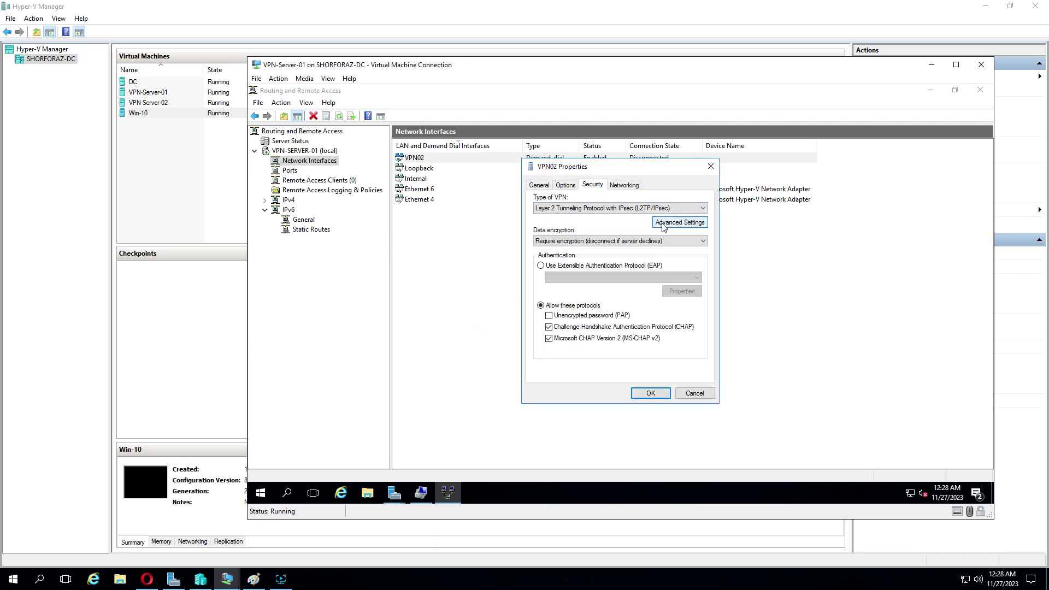
left_click(687, 224)
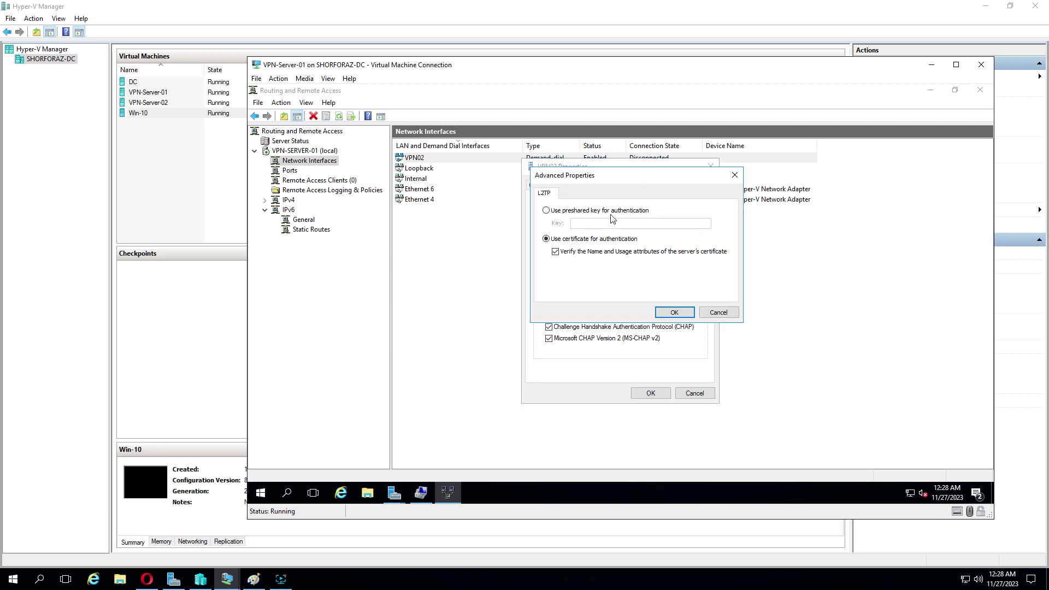
left_click(546, 210)
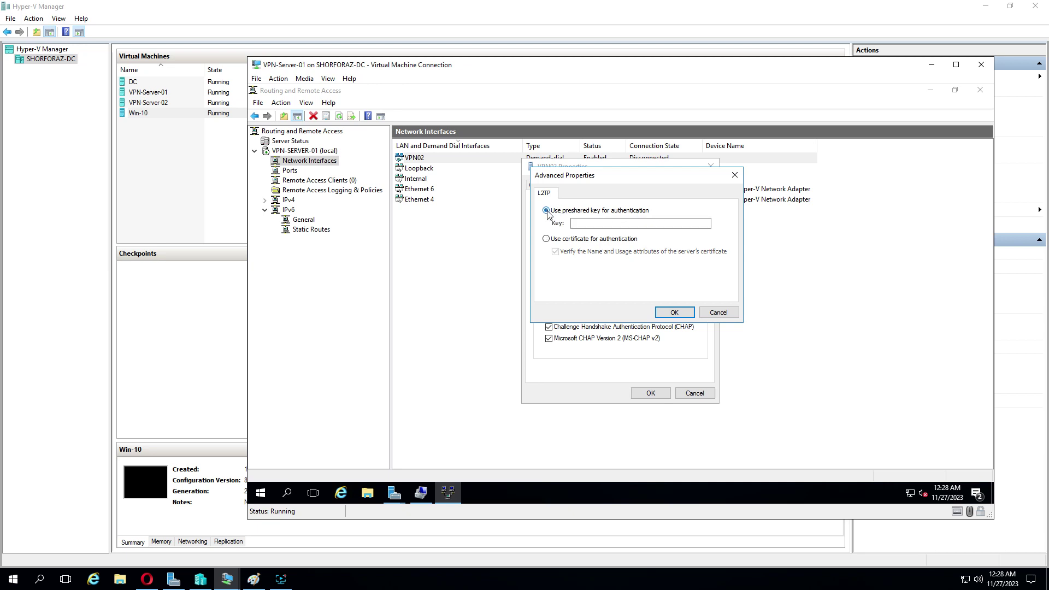
left_click(594, 224)
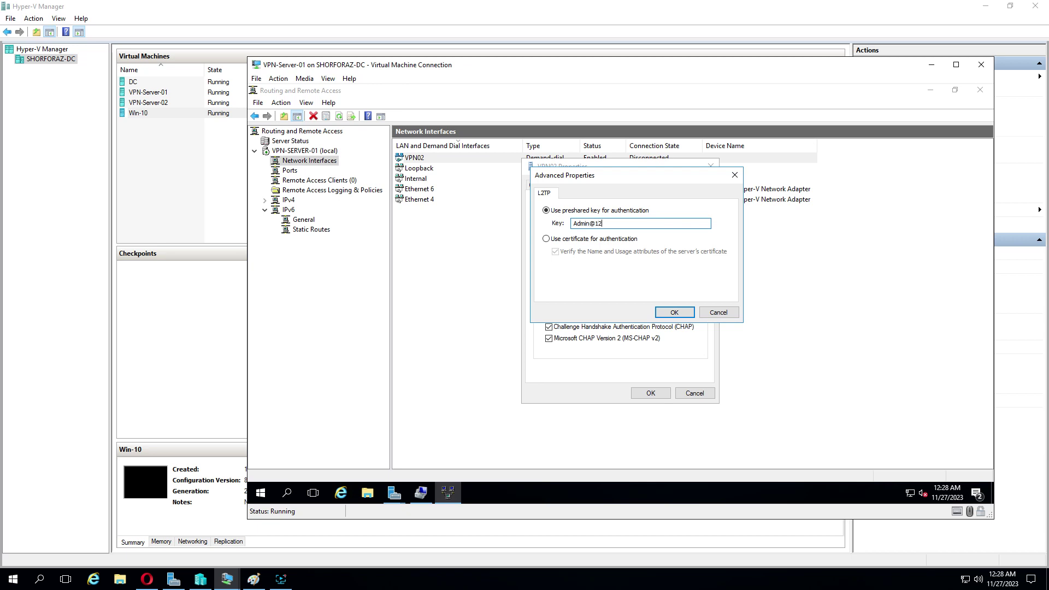
left_click(676, 312)
left_click(650, 393)
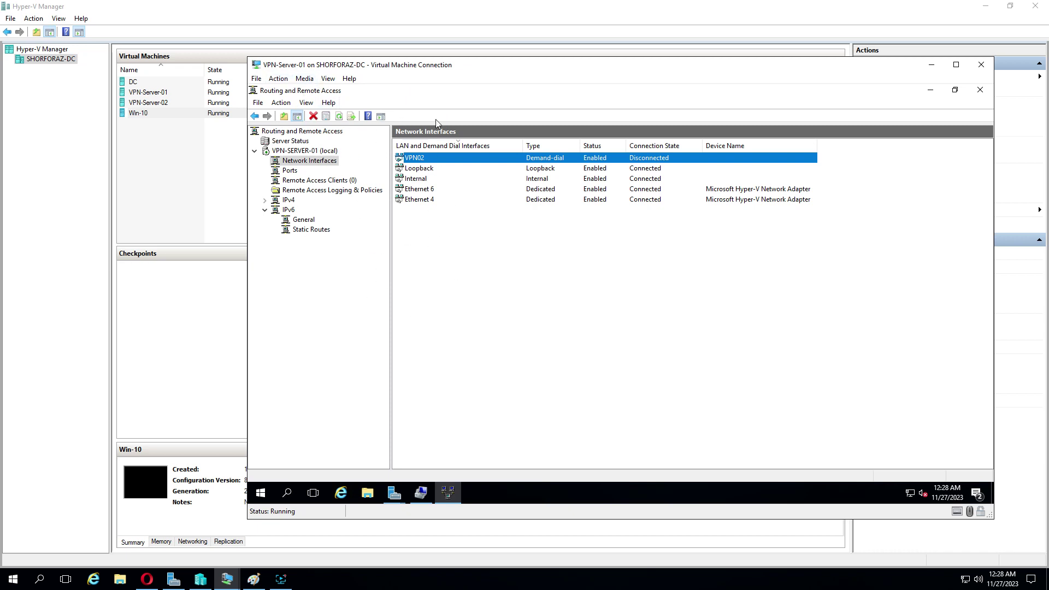
Step: Switch to the VPN-Server-02 virtual machine and show it full screen
mouse_move(229, 583)
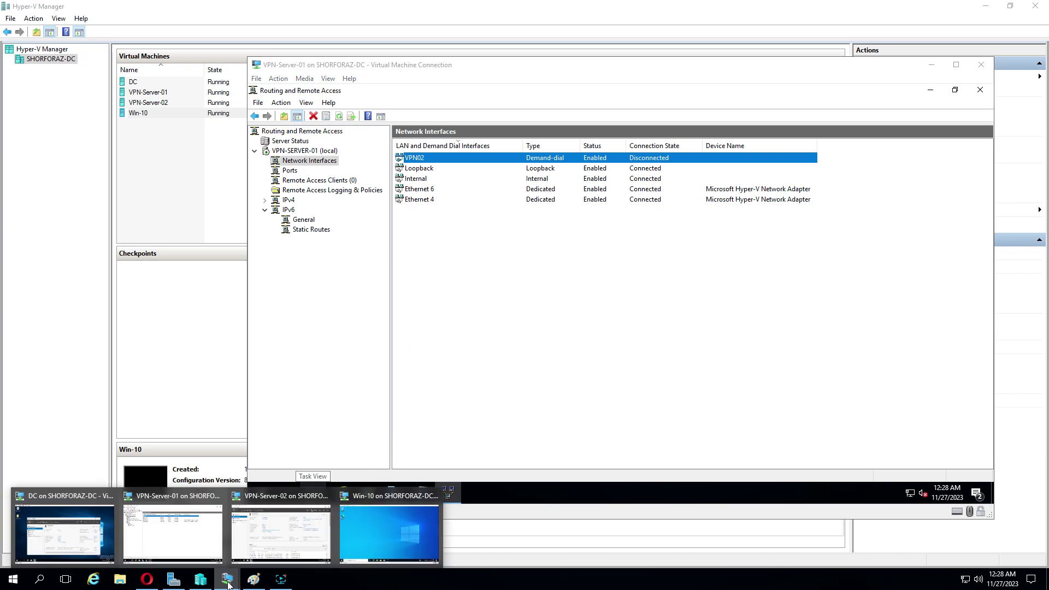
left_click(282, 528)
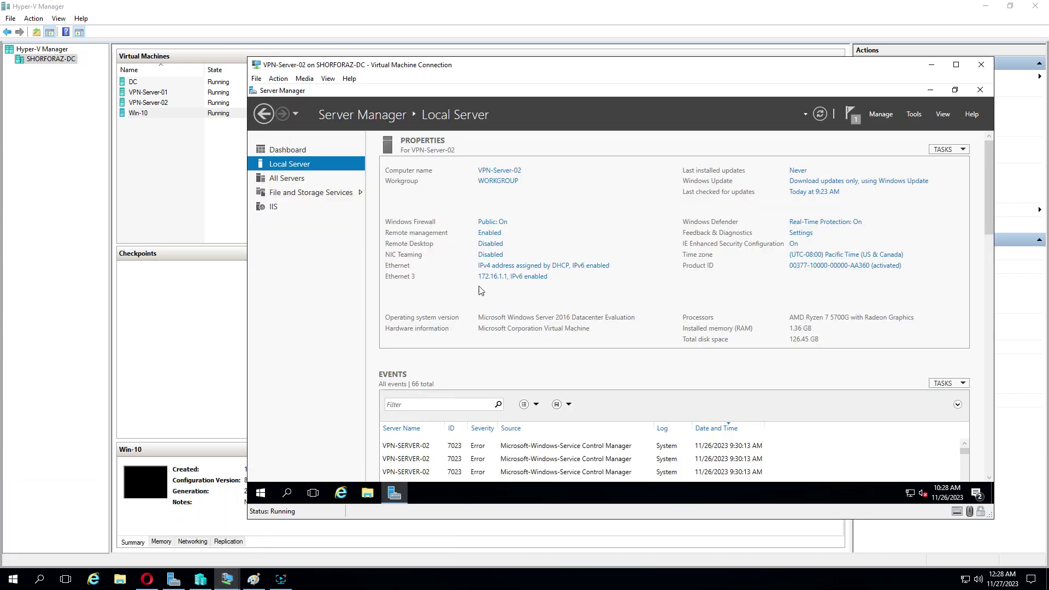
left_click(328, 78)
left_click(342, 88)
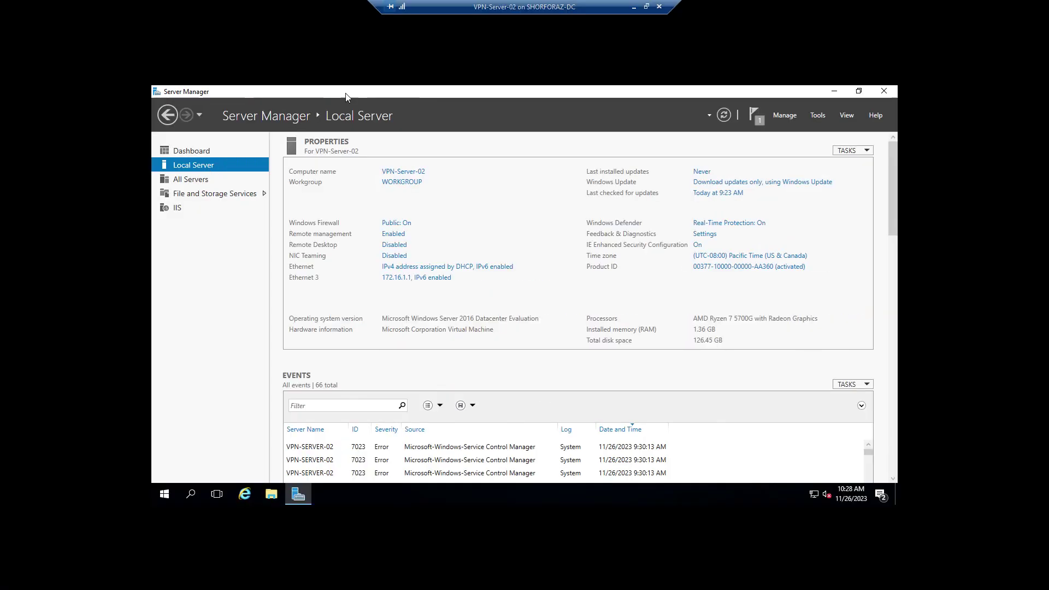
Step: In Add Roles and Features, select the Remote Access role for VPN-Server-02
left_click(792, 116)
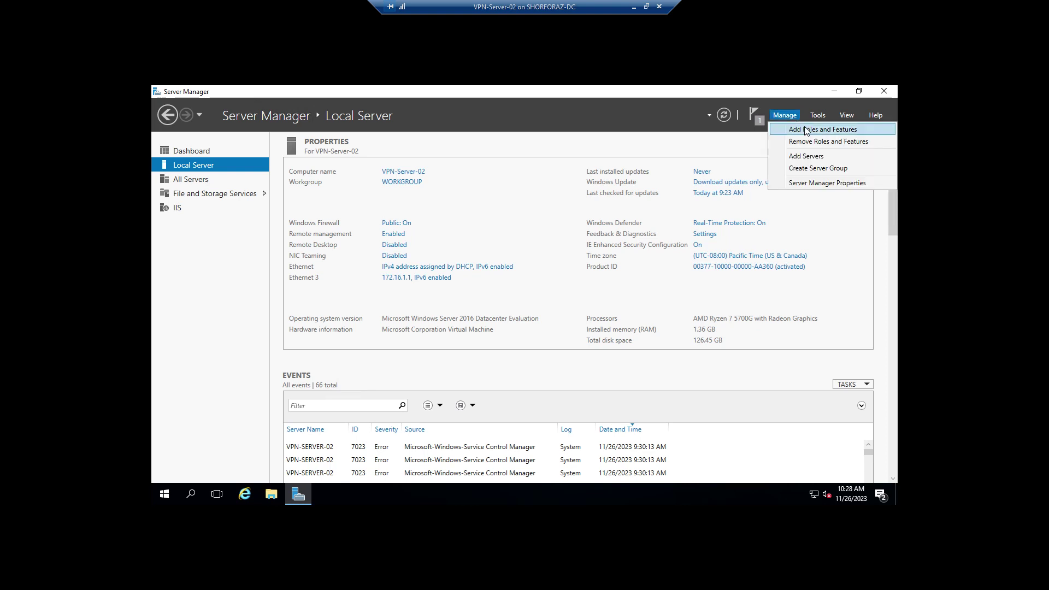
left_click(813, 131)
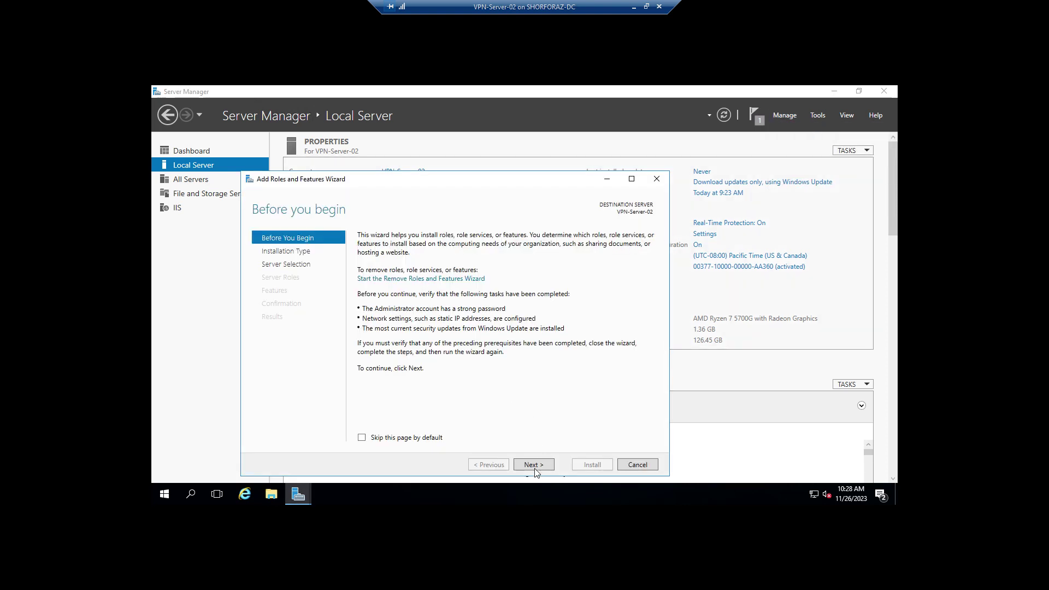
left_click(534, 469)
left_click(535, 468)
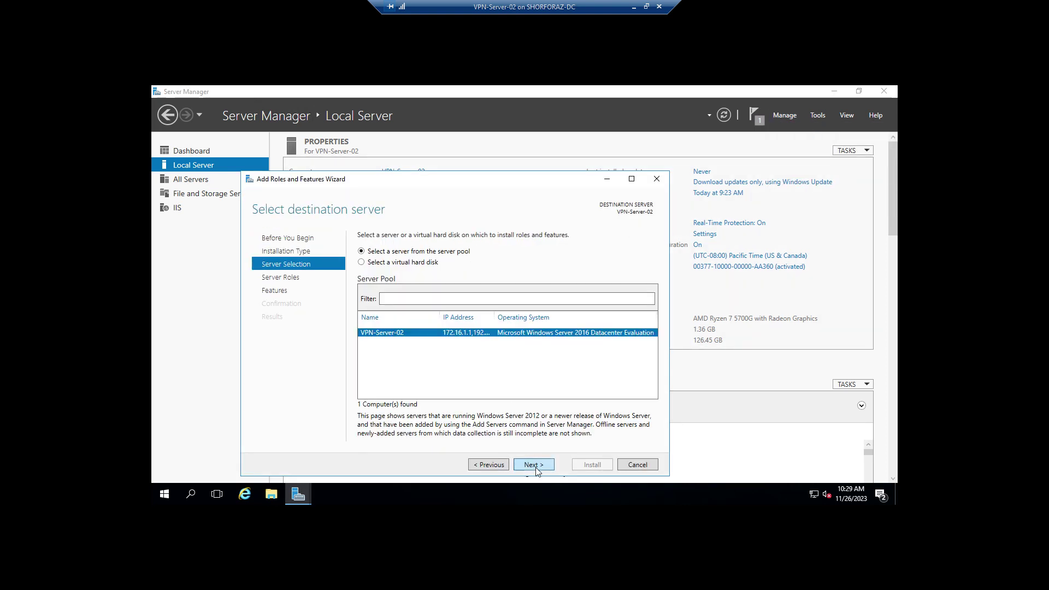
left_click(535, 469)
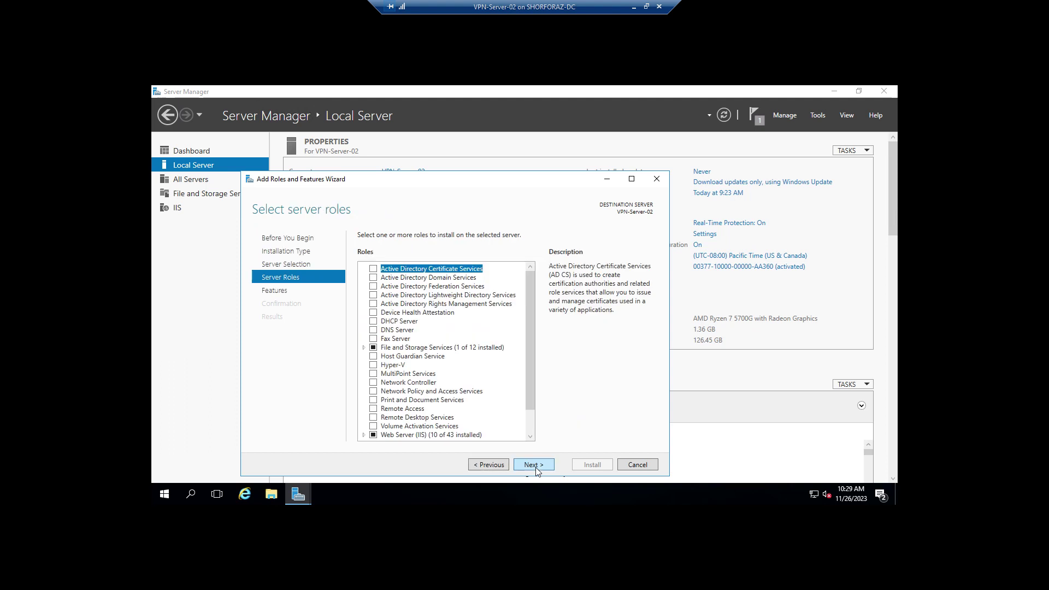
left_click(373, 409)
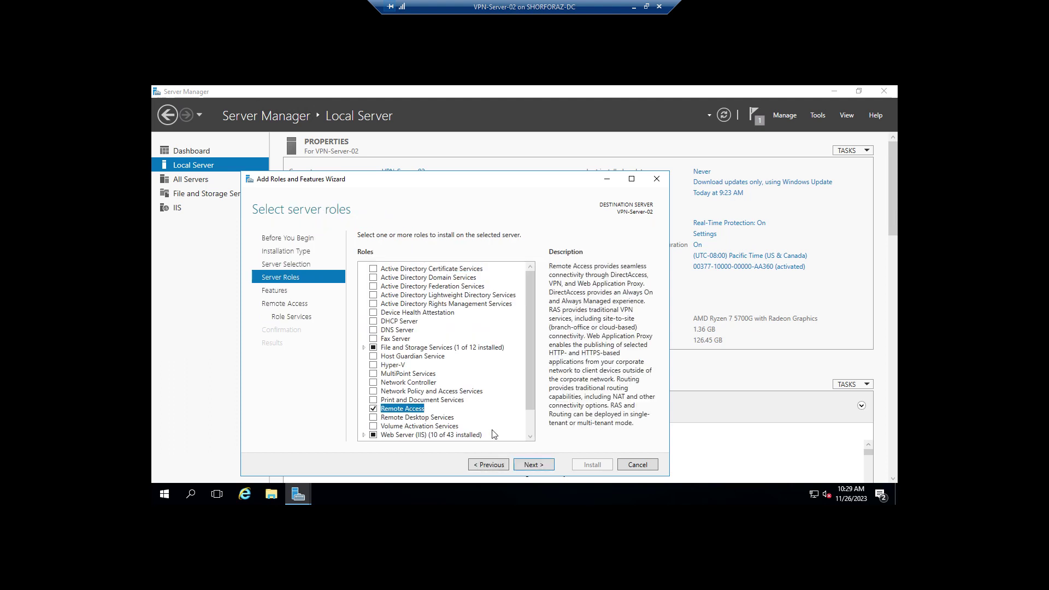
left_click(537, 465)
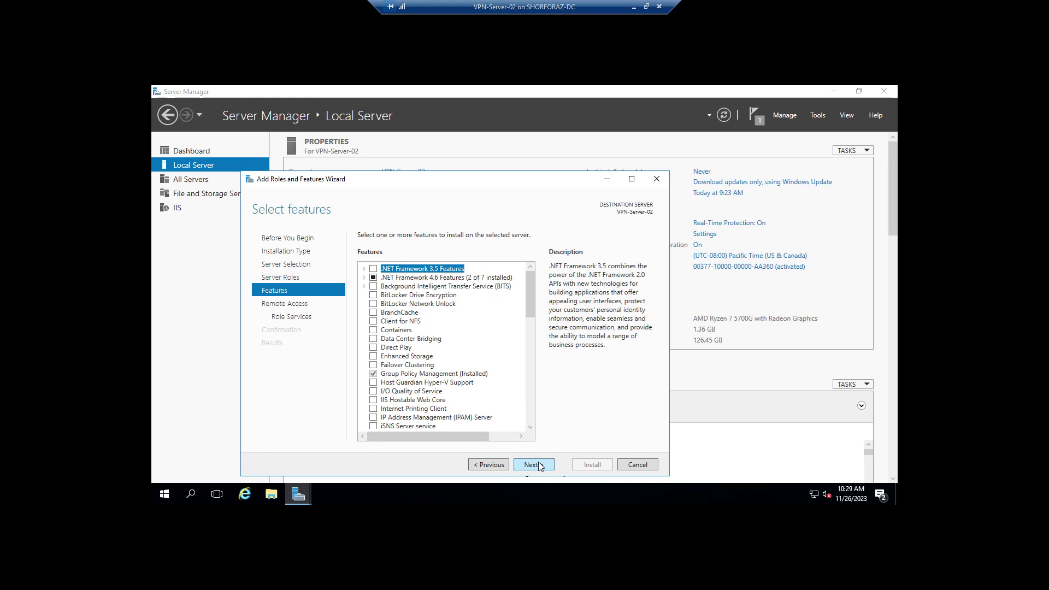
left_click(539, 466)
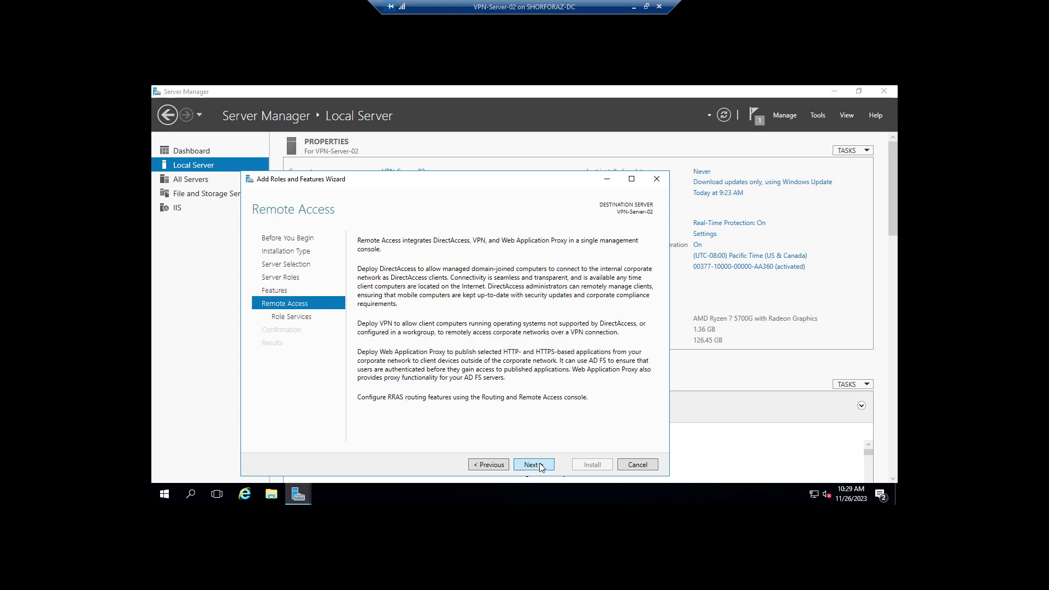
left_click(533, 465)
Step: Add DirectAccess and VPN (RAS) with management tools, allow automatic restarts, and install
left_click(374, 270)
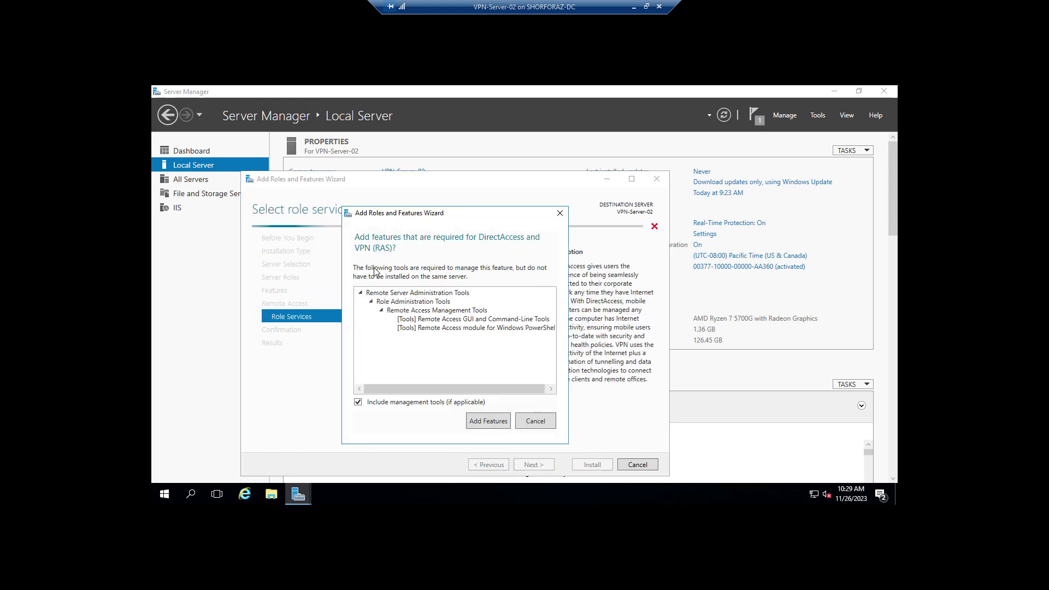
left_click(498, 421)
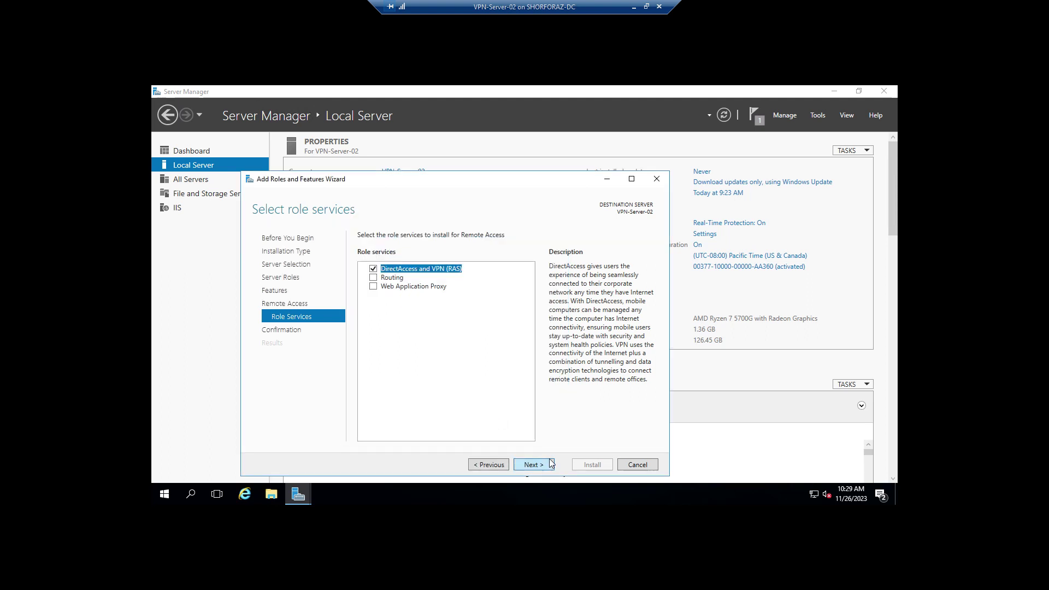
left_click(544, 466)
left_click(368, 253)
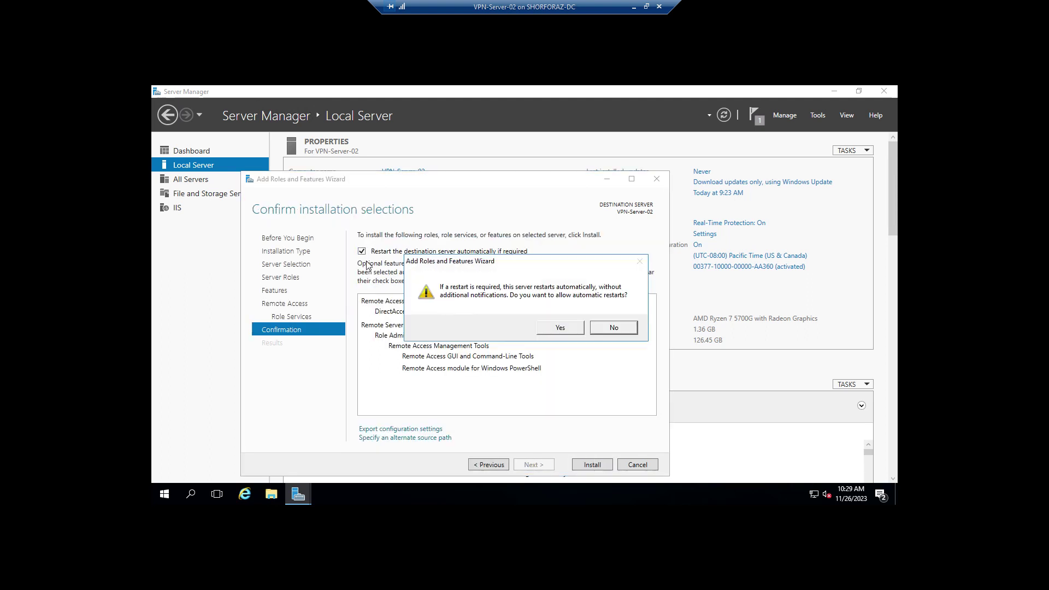
left_click(561, 330)
left_click(593, 466)
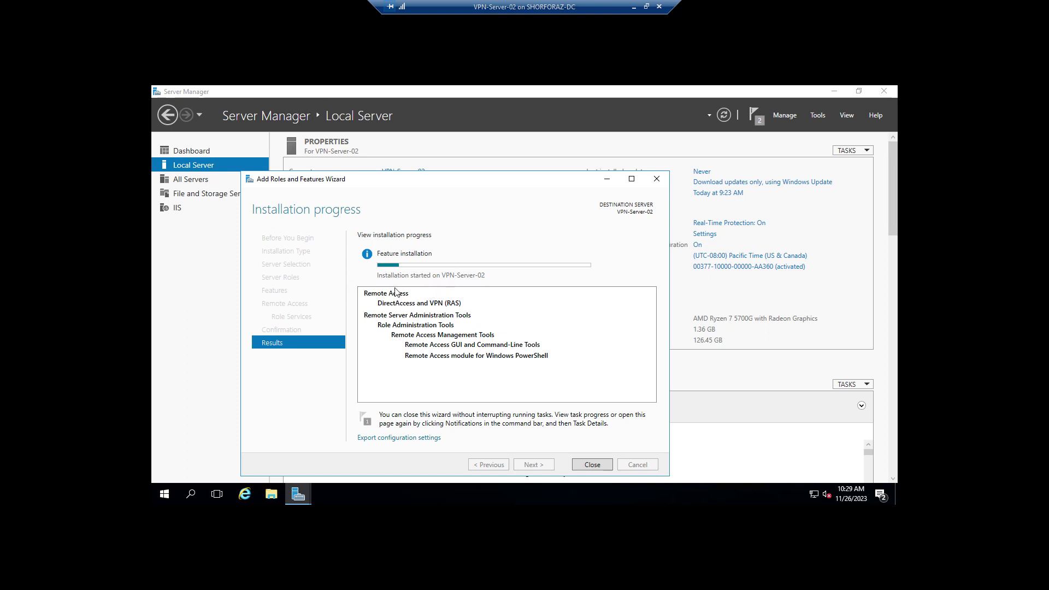
left_click(646, 7)
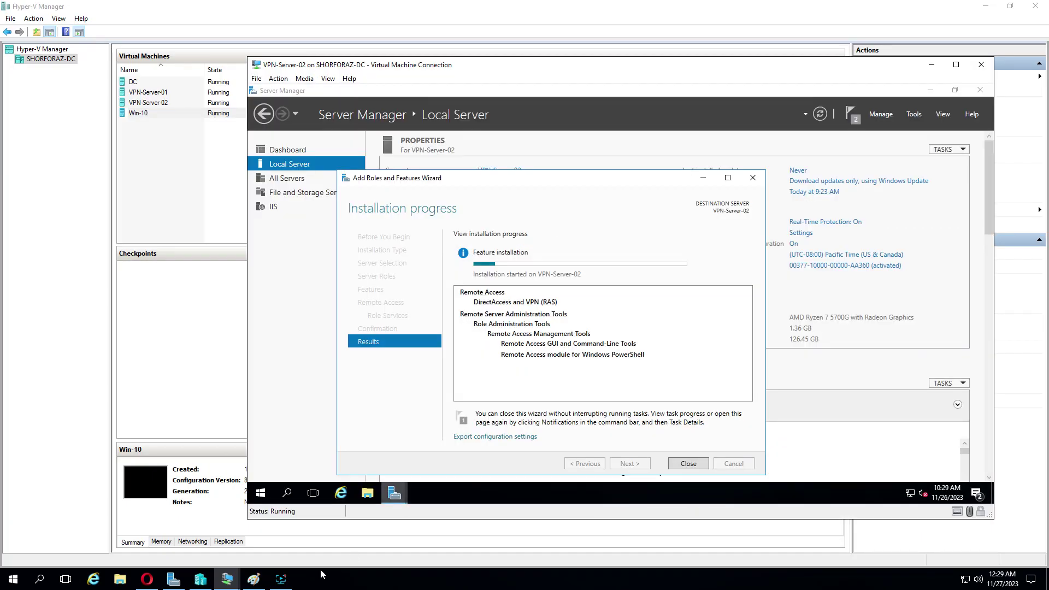
Step: Open the Getting Started Wizard after Remote Access installs, with the VM shown full screen
left_click(281, 579)
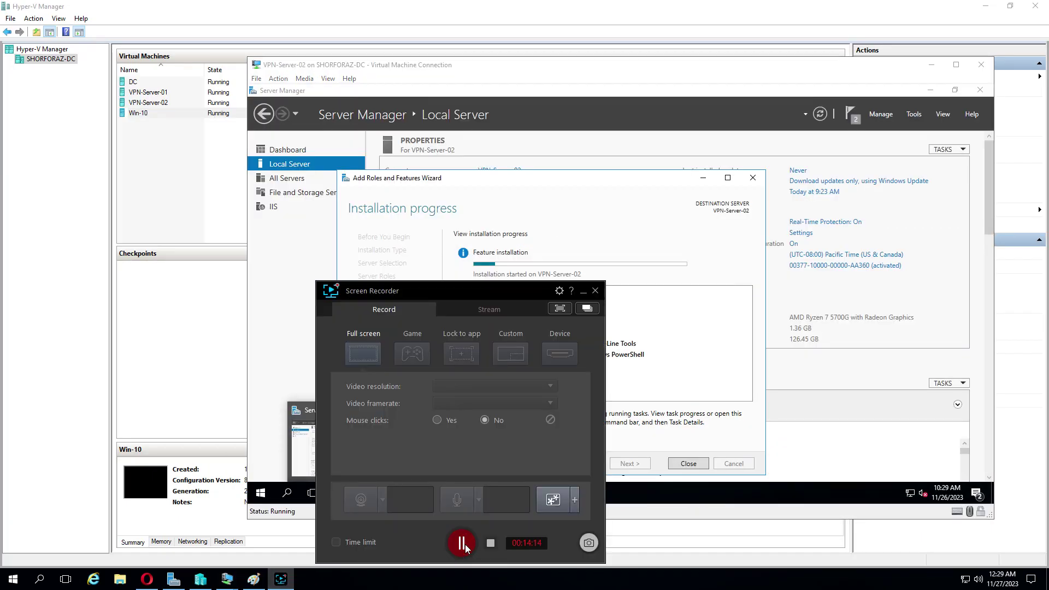
left_click(463, 543)
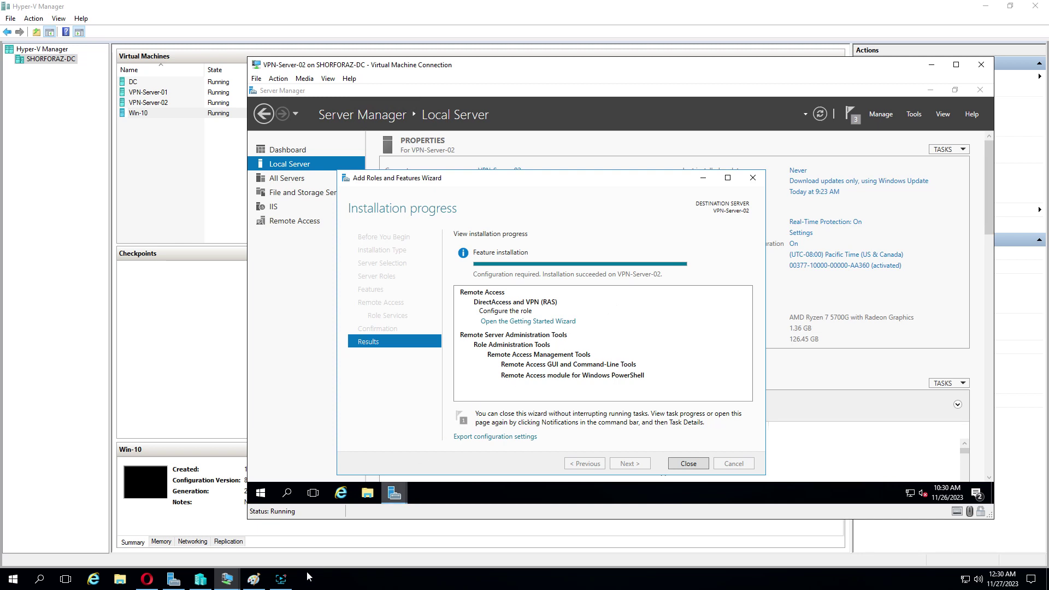
left_click(282, 586)
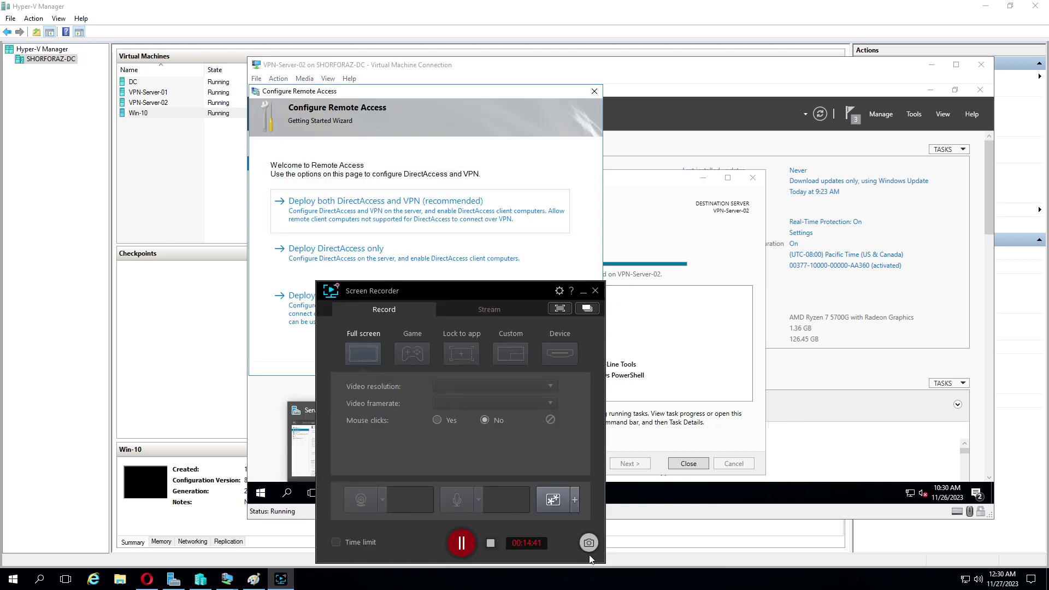
left_click(584, 292)
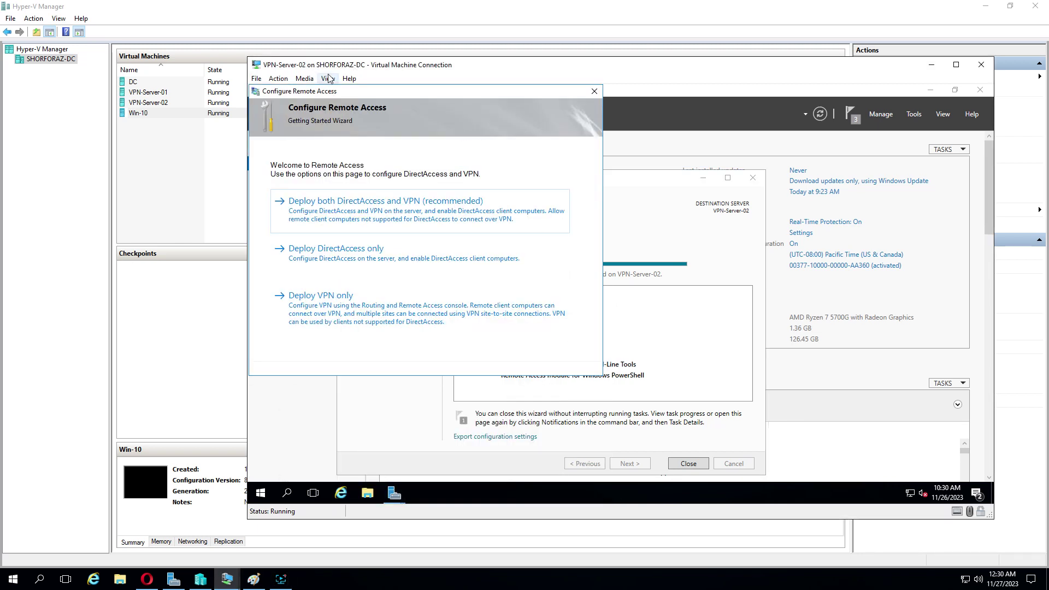
left_click(348, 78)
left_click(358, 91)
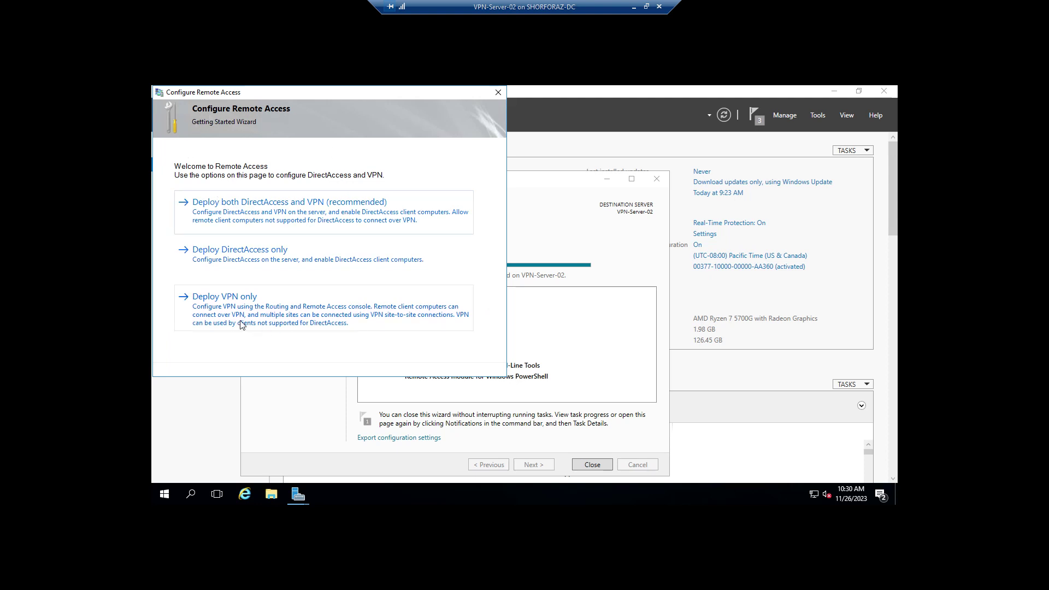
Step: Choose Deploy VPN only and launch Configure and Enable Routing and Remote Access on VPN-SERVER-02
left_click(284, 310)
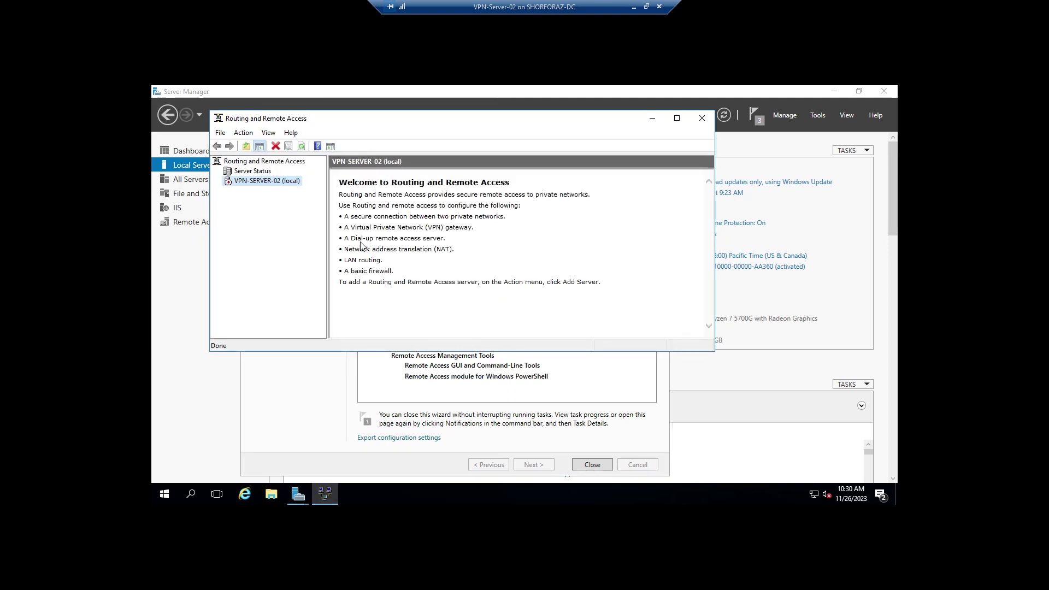
right_click(284, 183)
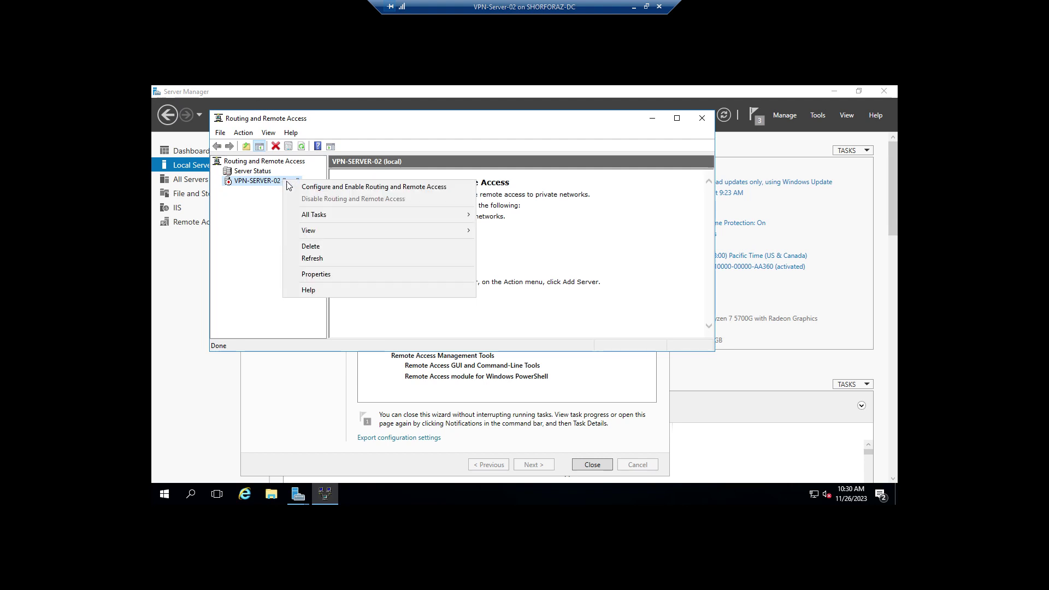
left_click(451, 188)
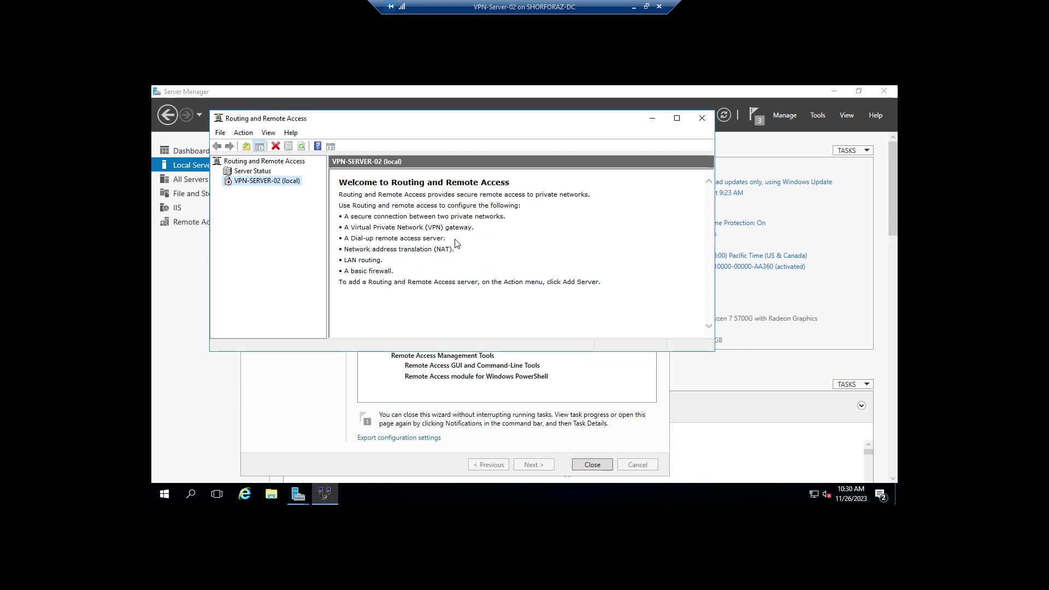
Step: Pick custom configuration with VPN access and demand-dial connections, then start the service
left_click(526, 335)
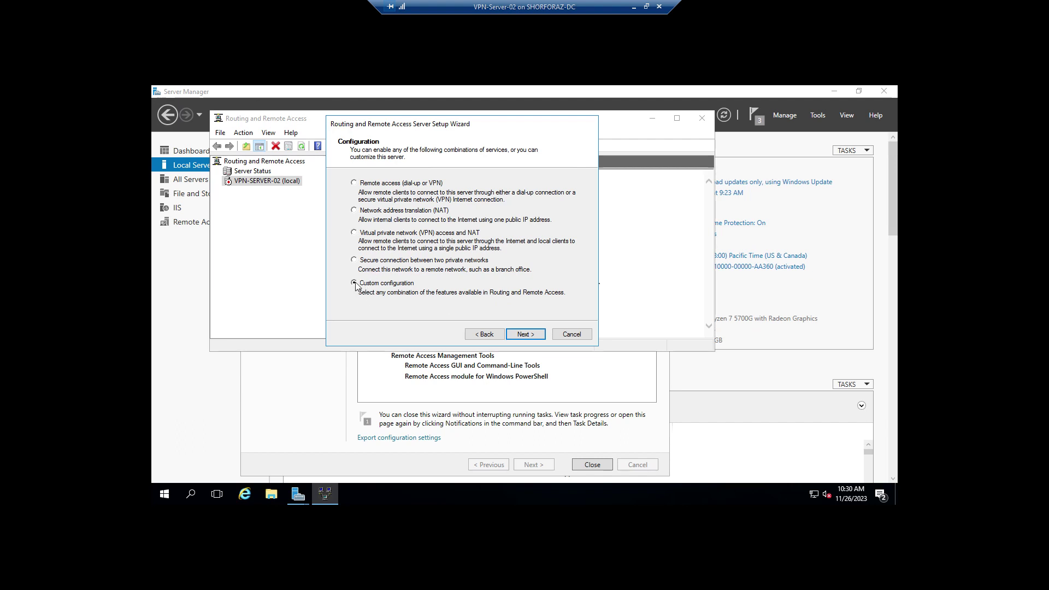
left_click(527, 336)
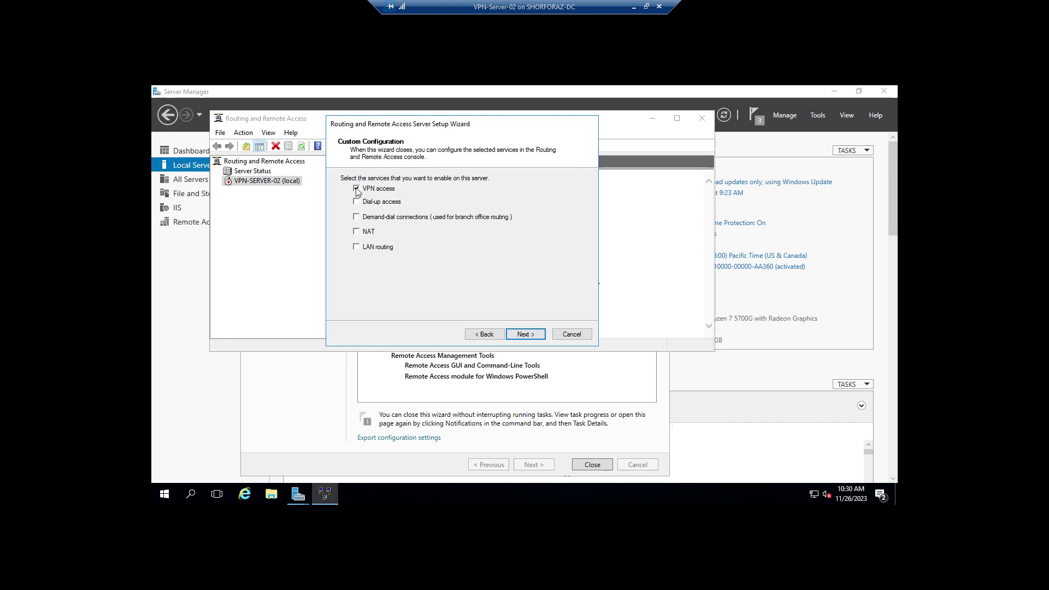
left_click(355, 218)
left_click(536, 336)
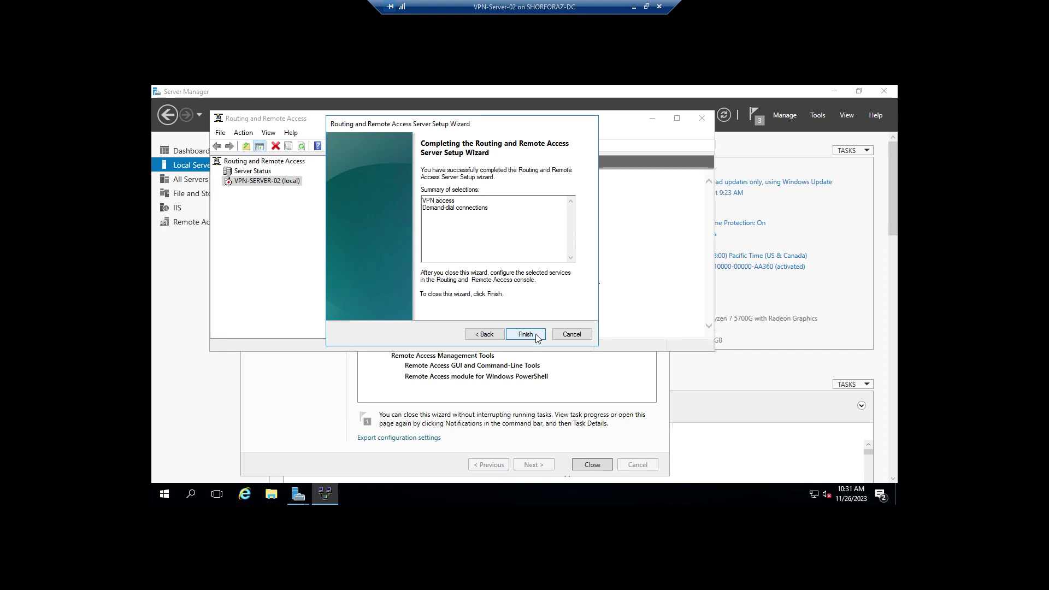
left_click(536, 335)
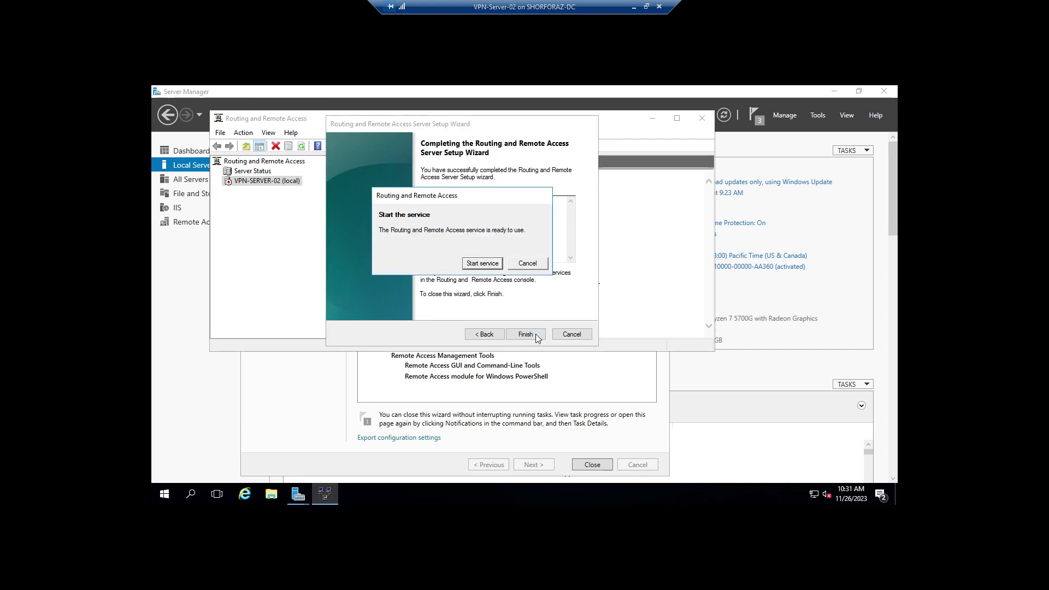
left_click(491, 264)
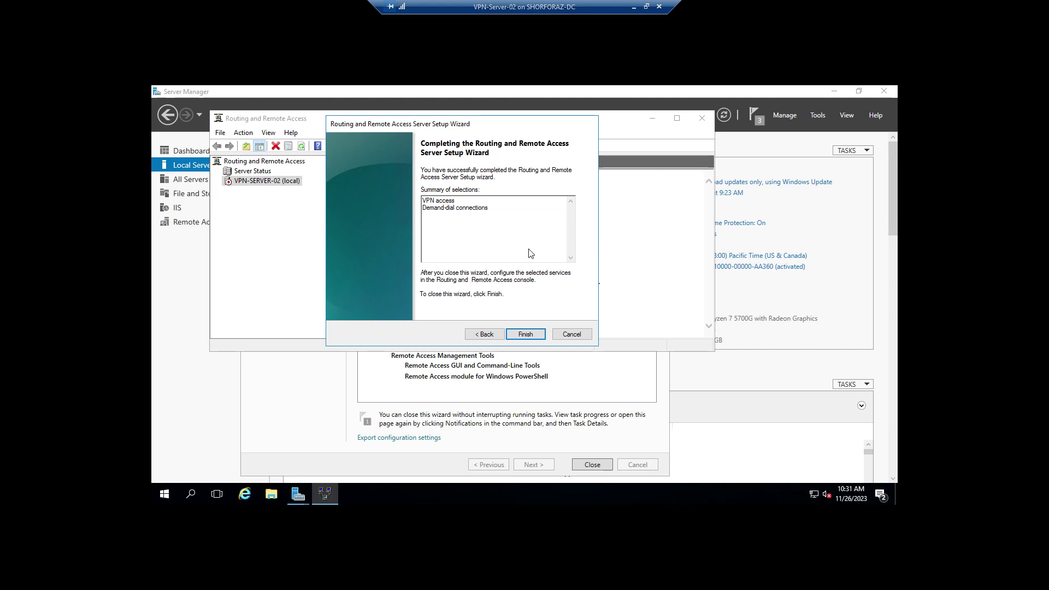
key("Return")
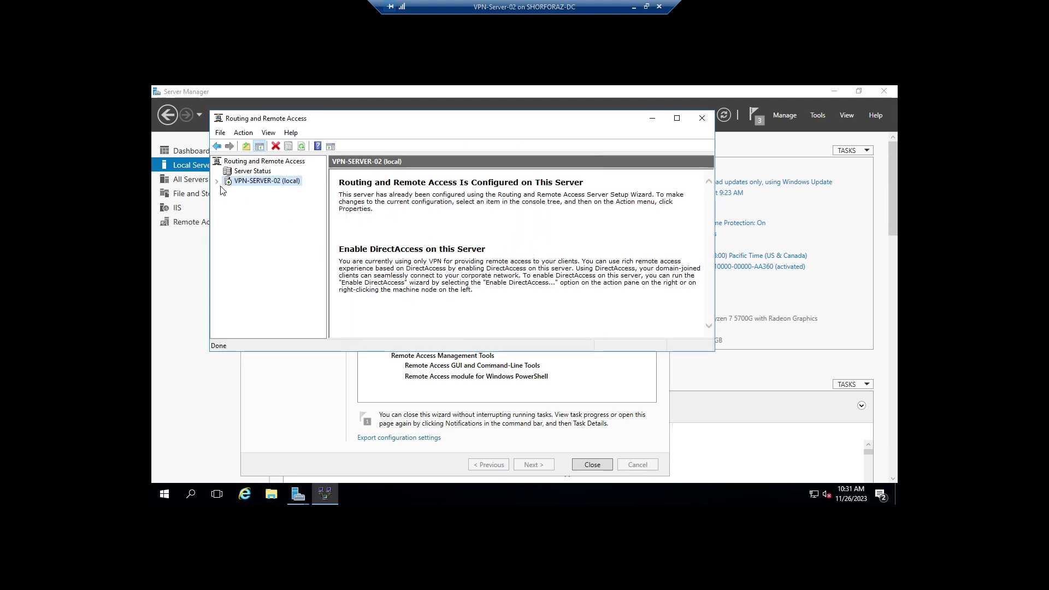
Step: In VPN-SERVER-02's properties, allow a custom IPsec policy for L2TP and enter the preshared key
left_click(216, 181)
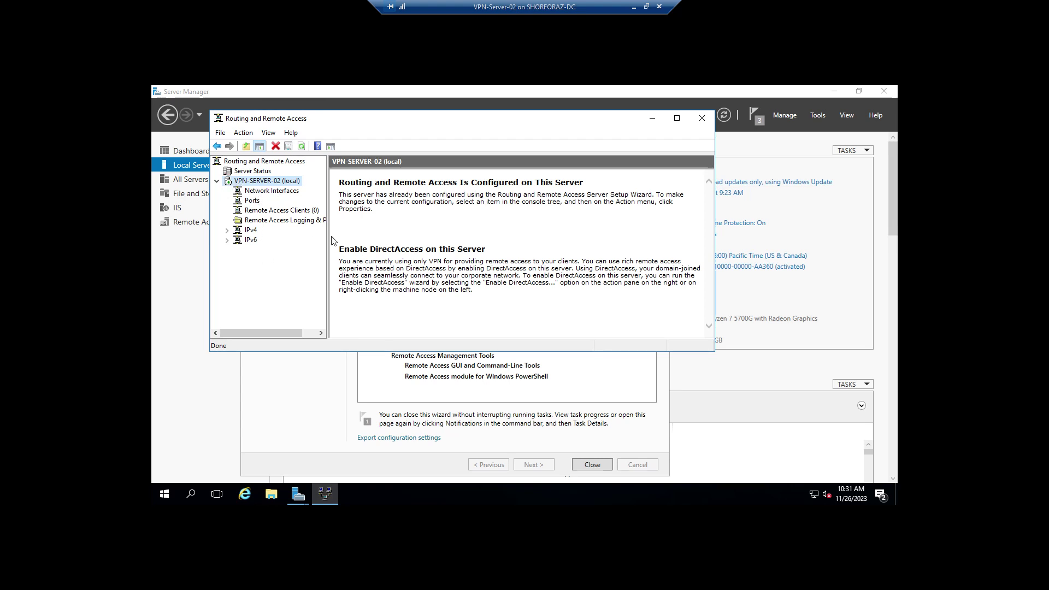
left_click_drag(329, 240, 345, 239)
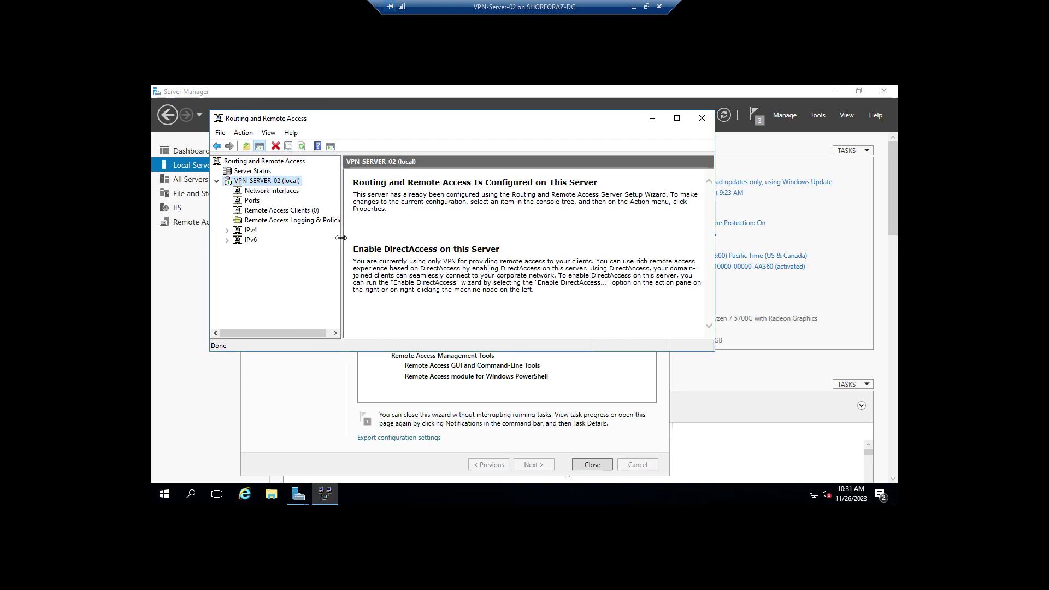
right_click(275, 181)
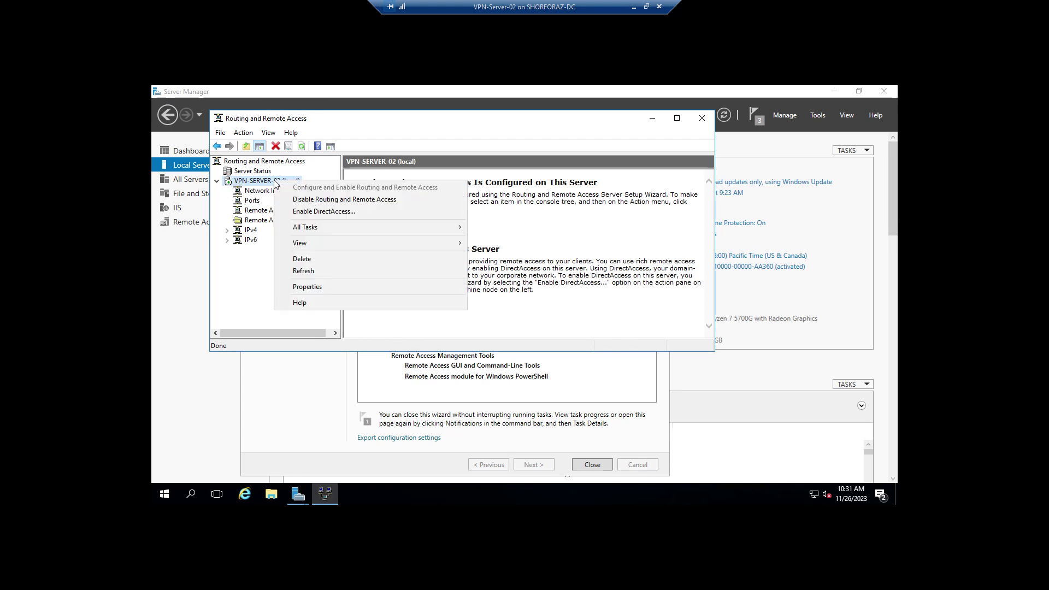
left_click(320, 288)
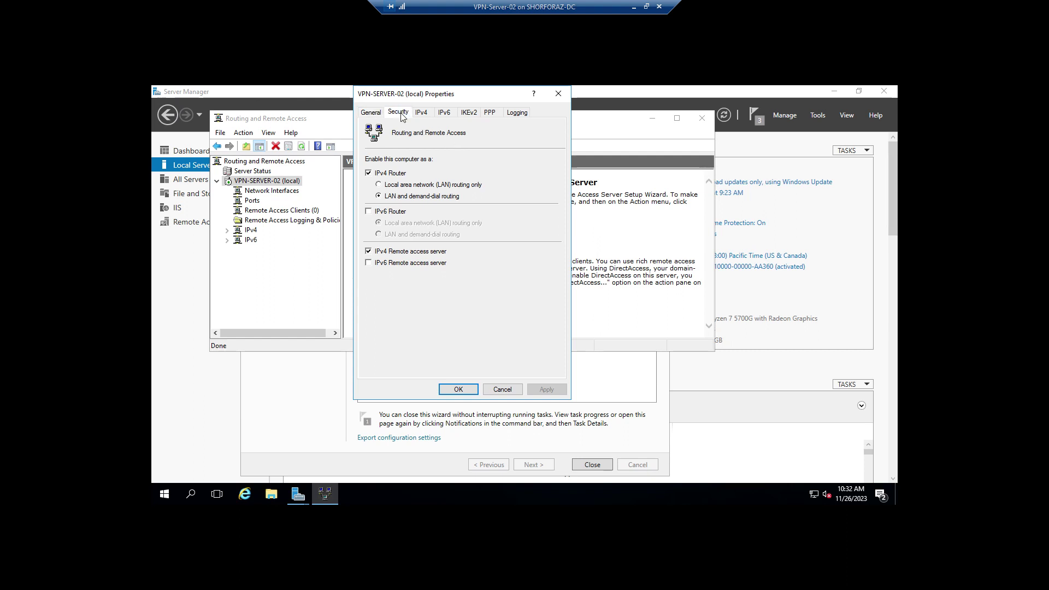
left_click(398, 113)
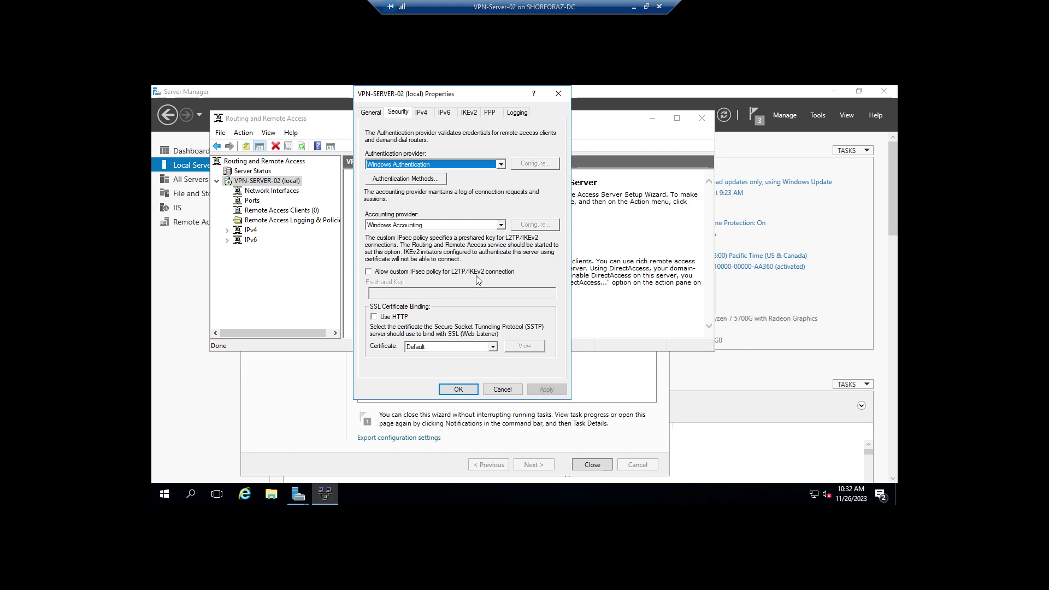
left_click(369, 272)
left_click(392, 294)
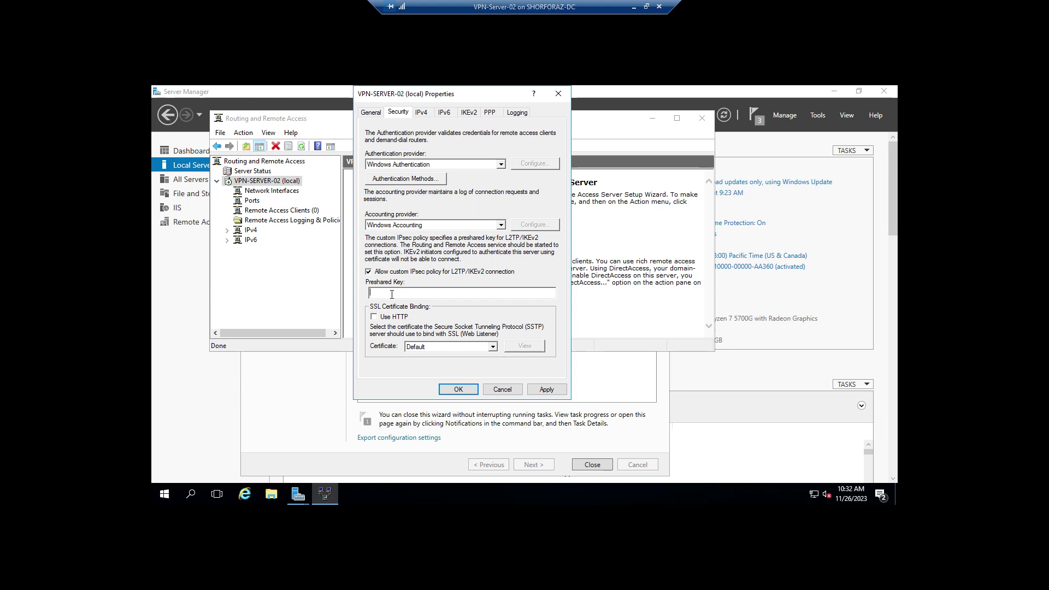
type("Admin@1234")
Step: Give VPN clients a static IPv4 pool of 172.16.1.100–172.16.1.110 and apply the settings
left_click(422, 112)
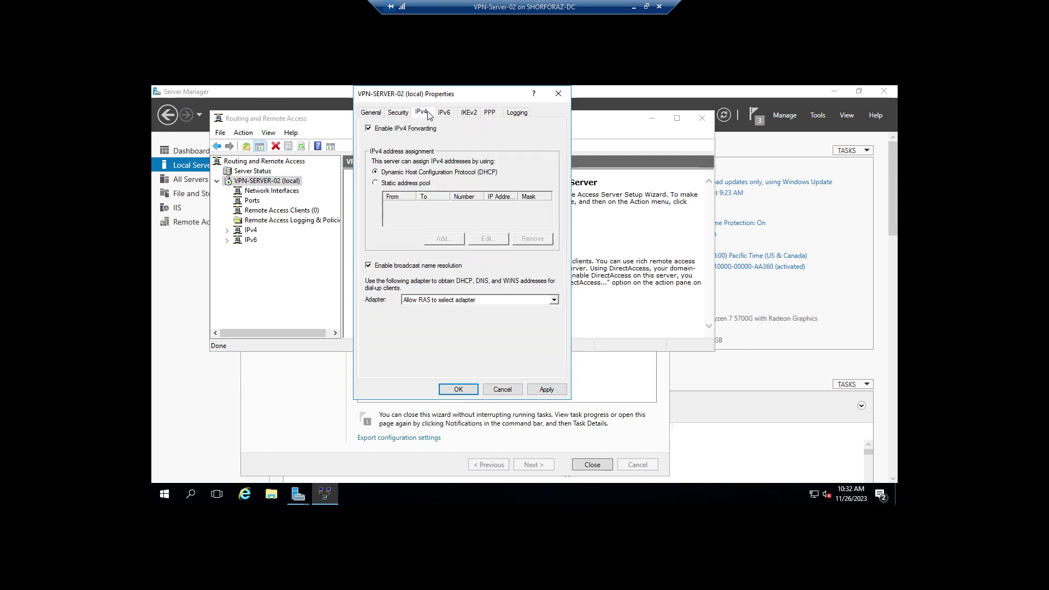
left_click(376, 183)
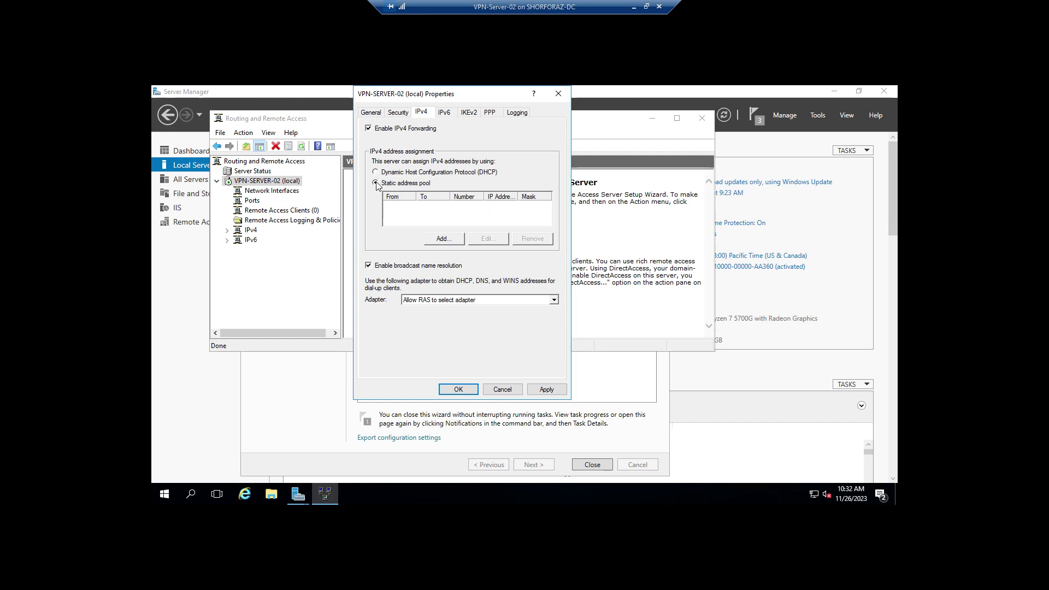
left_click(442, 239)
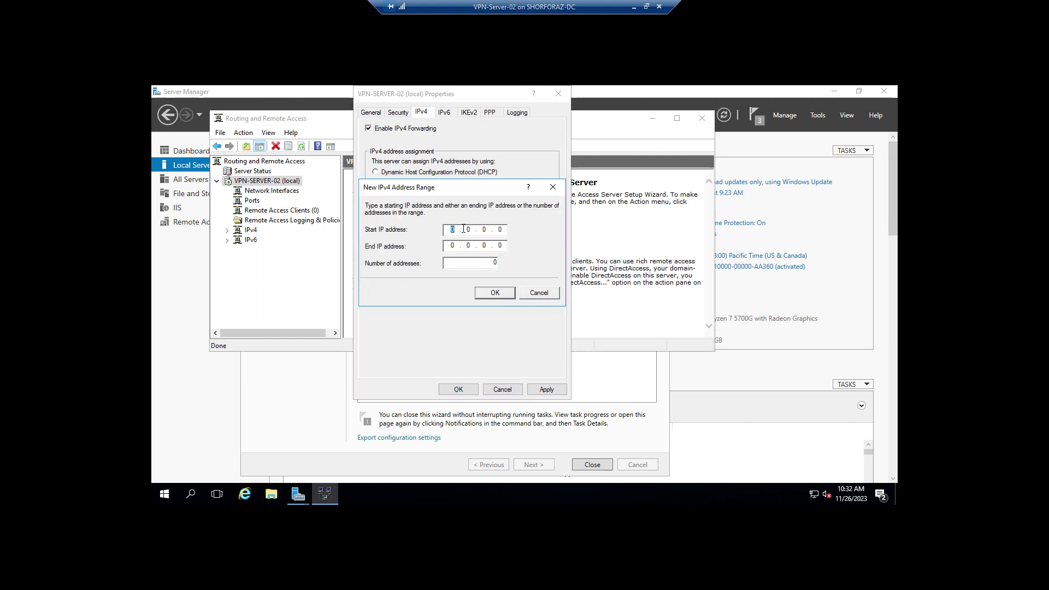
type("172")
type("16")
type(".1.100")
type("1")
type("72")
type("0")
left_click(503, 294)
left_click(552, 389)
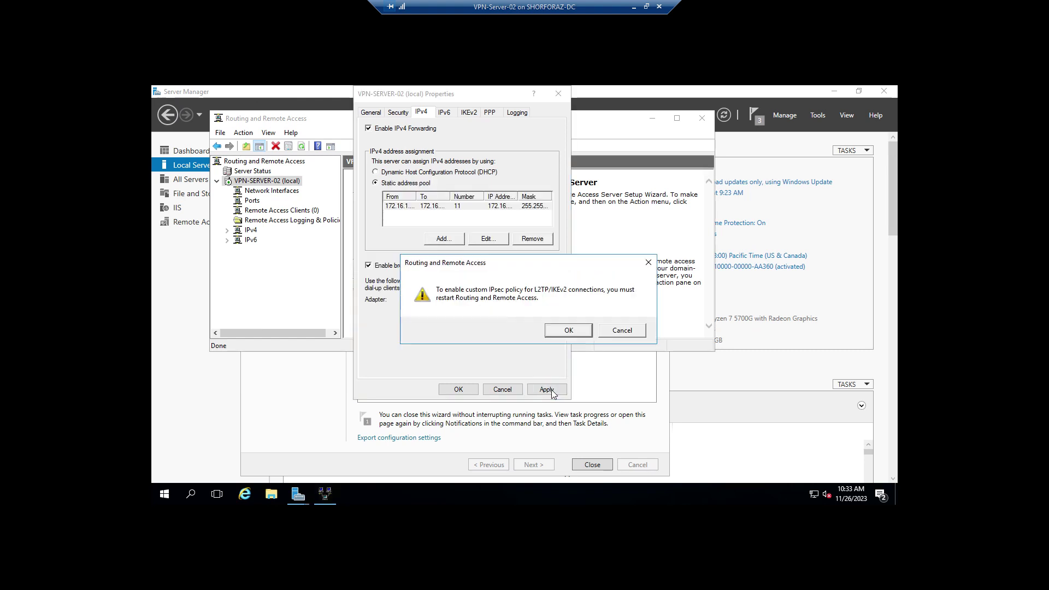
left_click(568, 331)
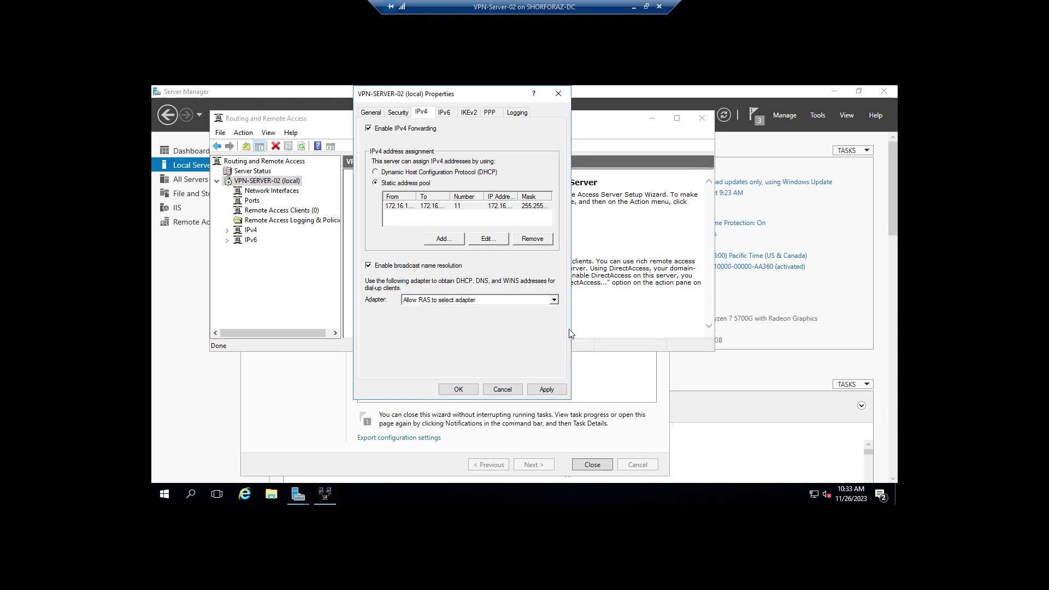
left_click(462, 389)
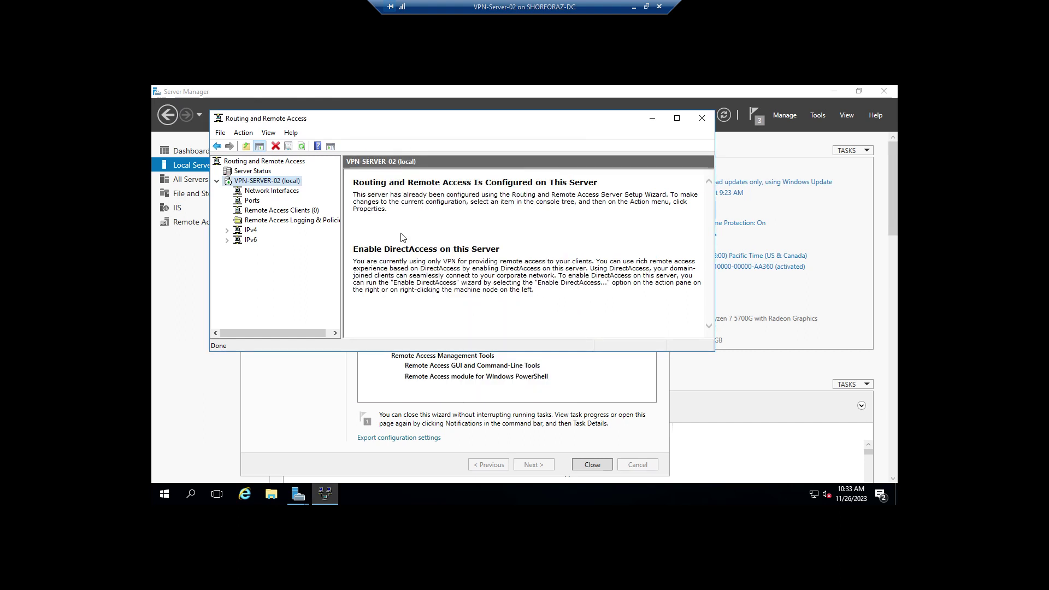
Step: Start a new demand-dial interface, replace its default name, and choose a VPN connection over L2TP
right_click(293, 192)
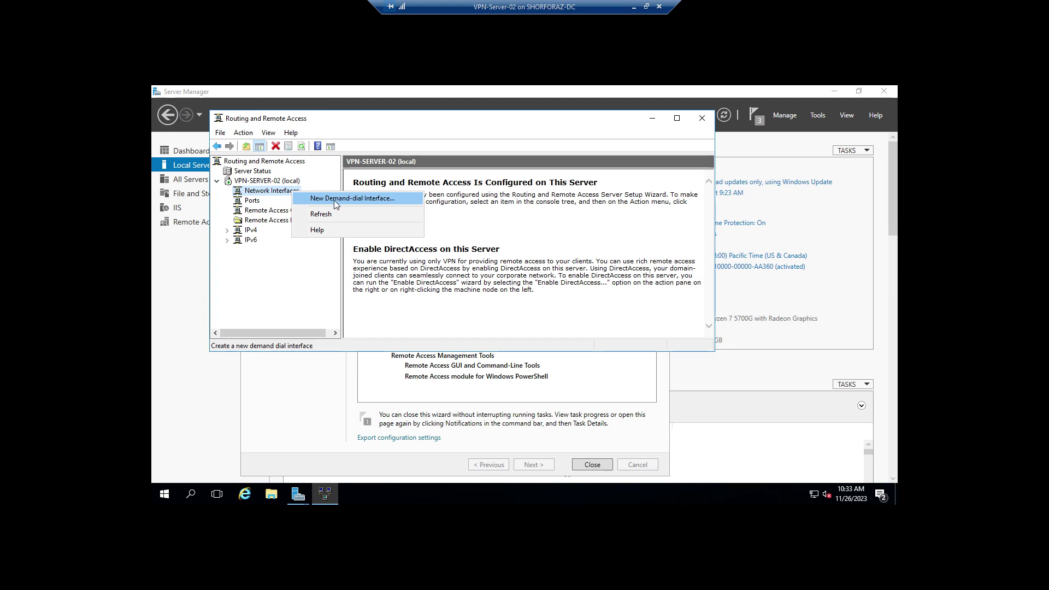
left_click(397, 202)
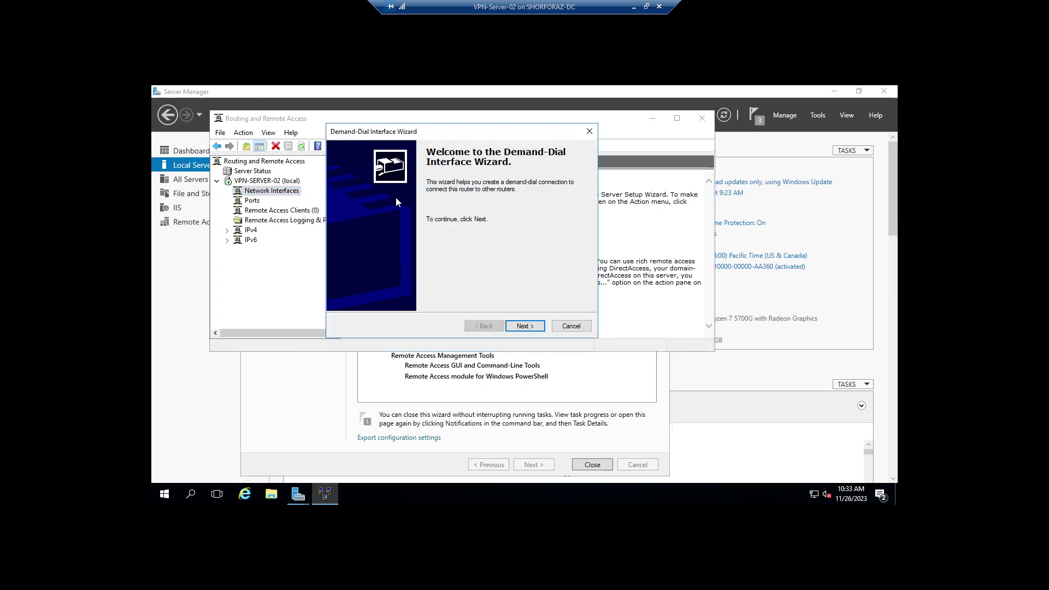
left_click(525, 326)
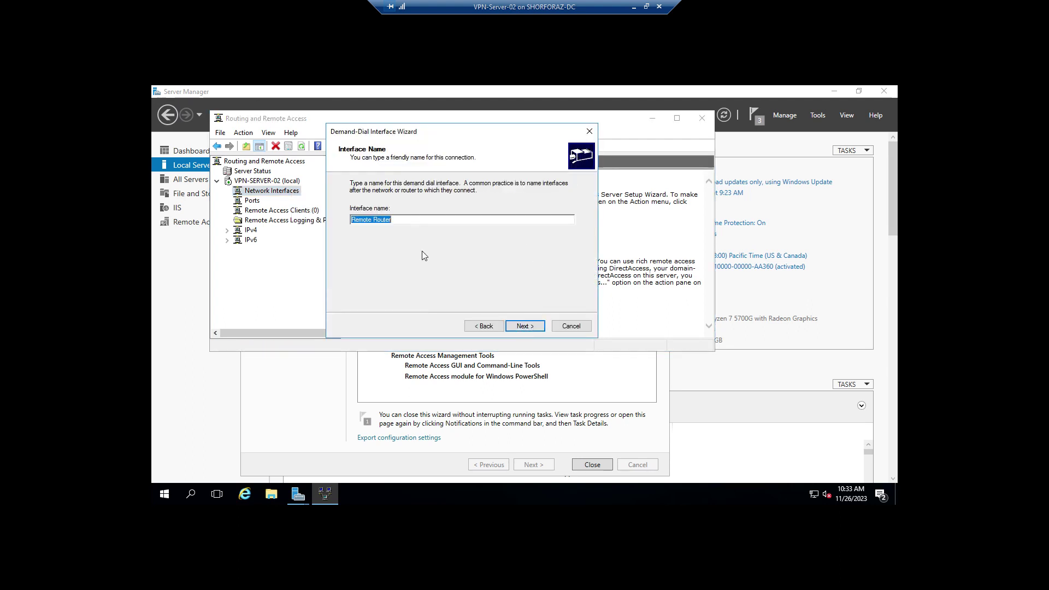
left_click(406, 221)
key("BackSpace")
key("BackSpace")
key("BackSpace")
key("BackSpace")
key("BackSpace")
key("BackSpace")
key("BackSpace")
key("BackSpace")
key("BackSpace")
key("BackSpace")
key("BackSpace")
key("BackSpace")
left_click(525, 326)
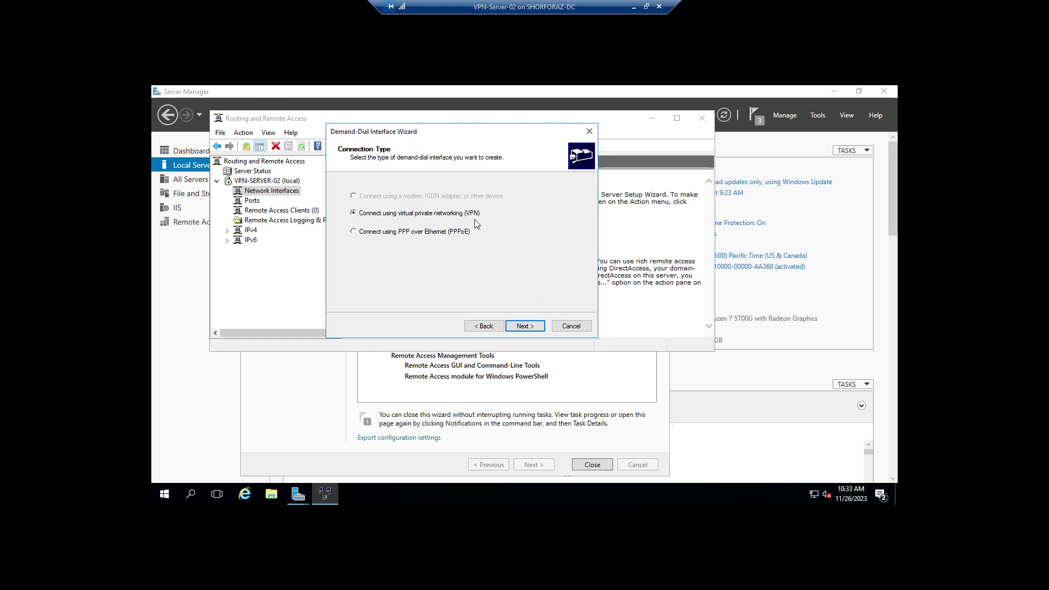
left_click(525, 326)
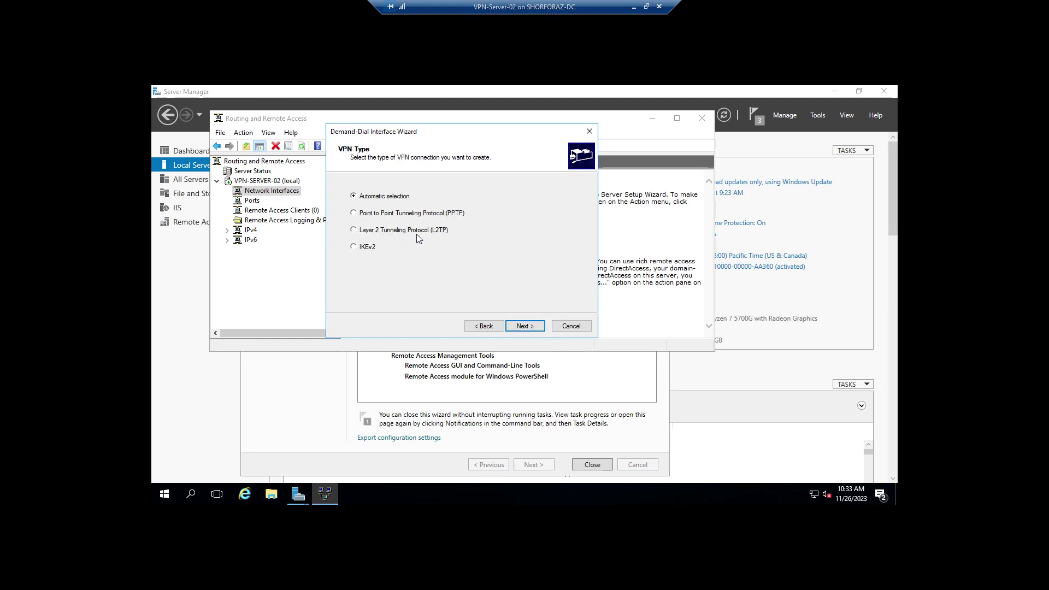
left_click(354, 231)
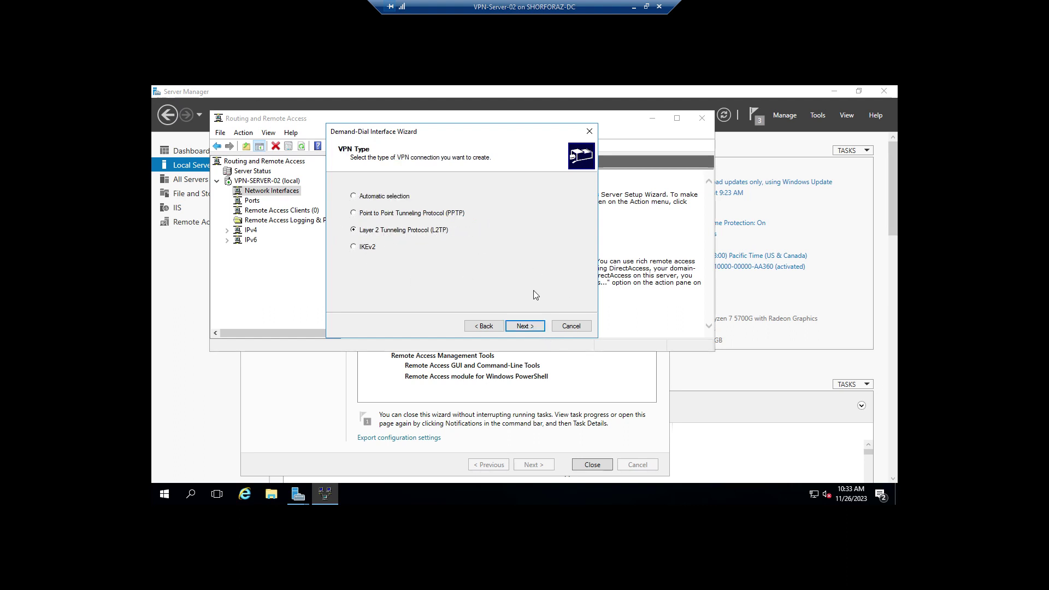
left_click(525, 326)
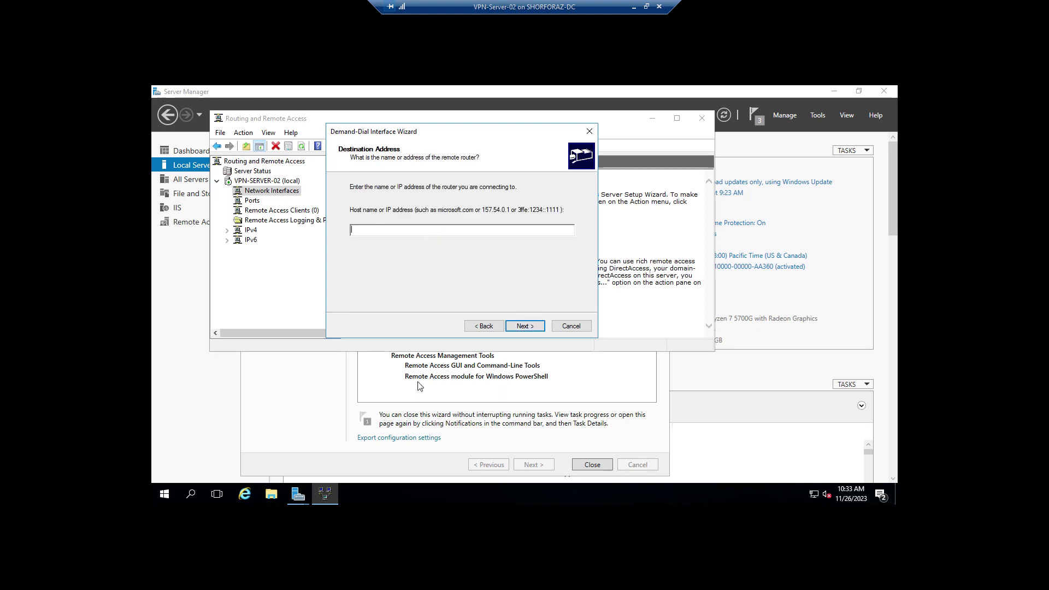
Step: Check the diagram, set the destination address to 192.168.0.108, and keep IP packet routing enabled
left_click(647, 7)
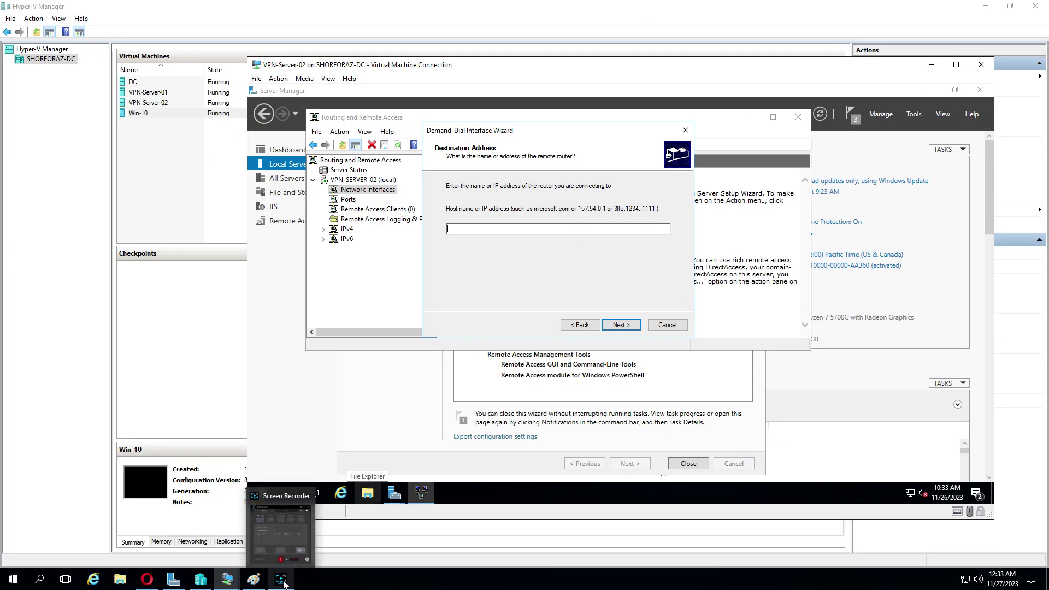
left_click(254, 579)
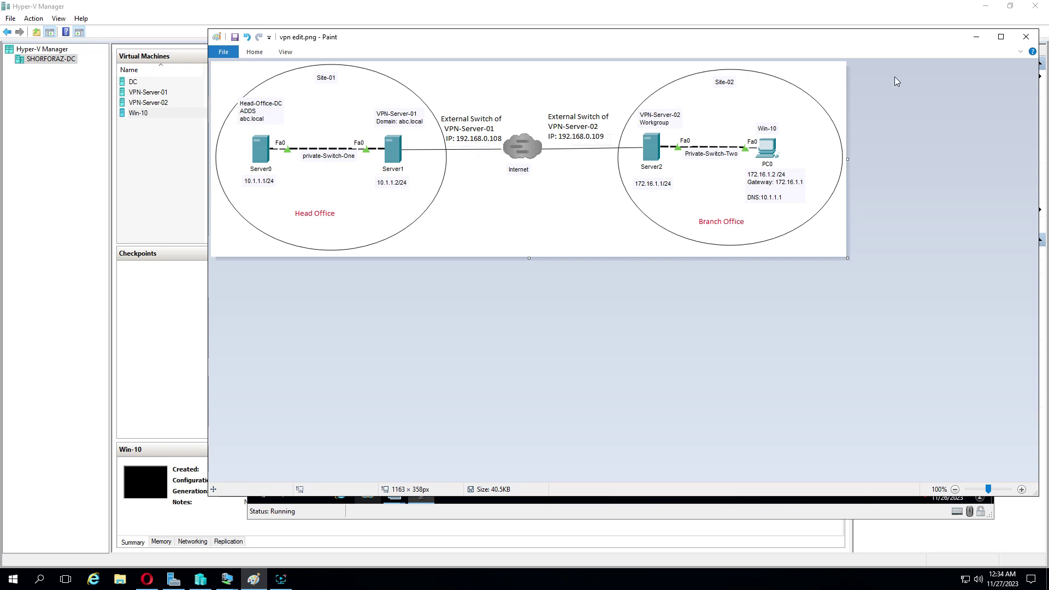
left_click(977, 36)
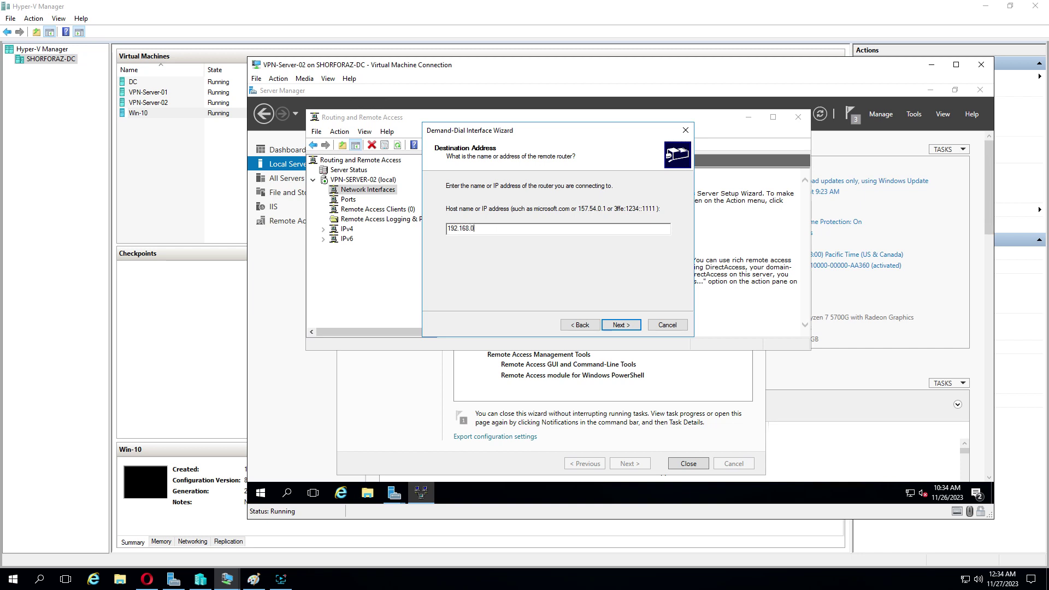
type("108")
left_click(619, 324)
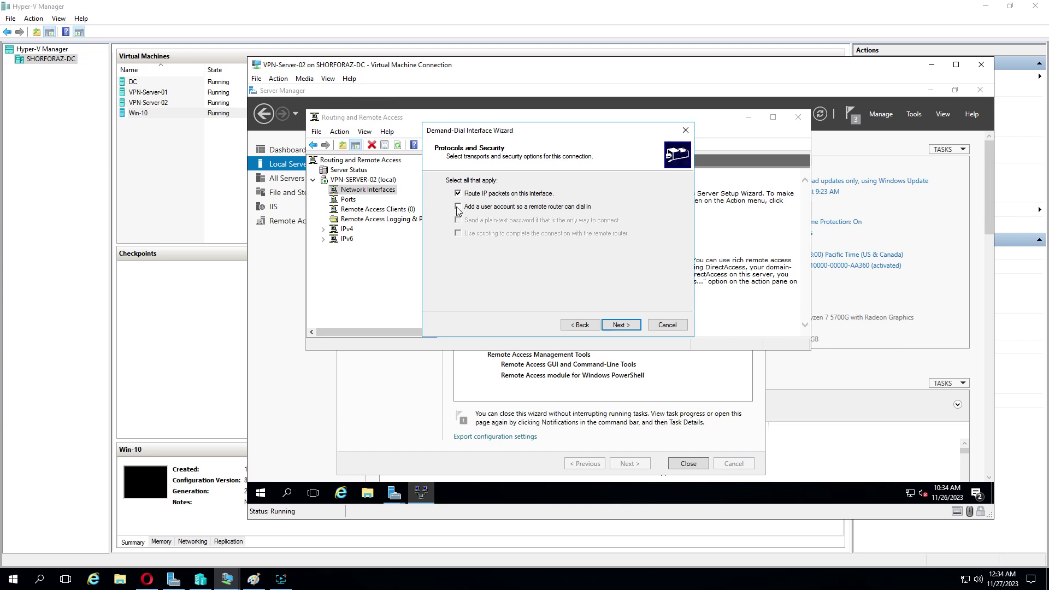
left_click(620, 326)
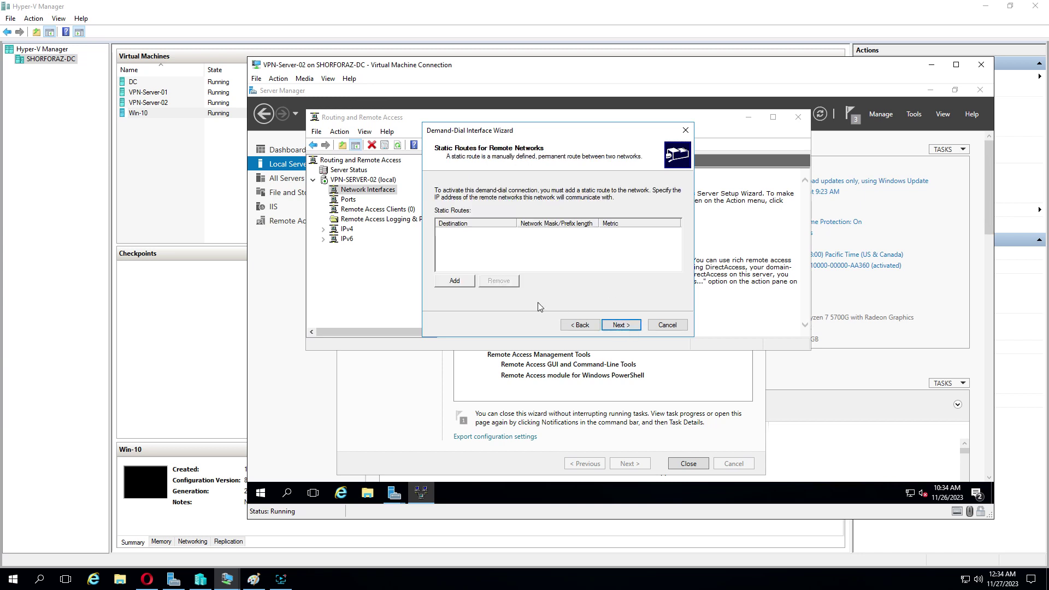
Step: Add a static route to 10.1.1.0 with mask 255.255.255.0 and metric 1
left_click(454, 281)
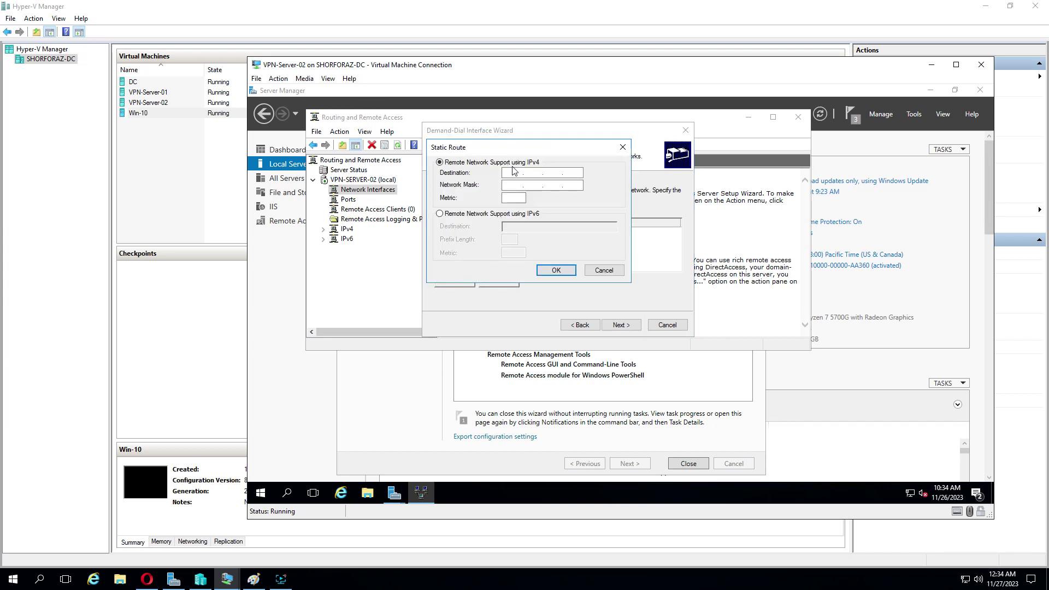
left_click(253, 580)
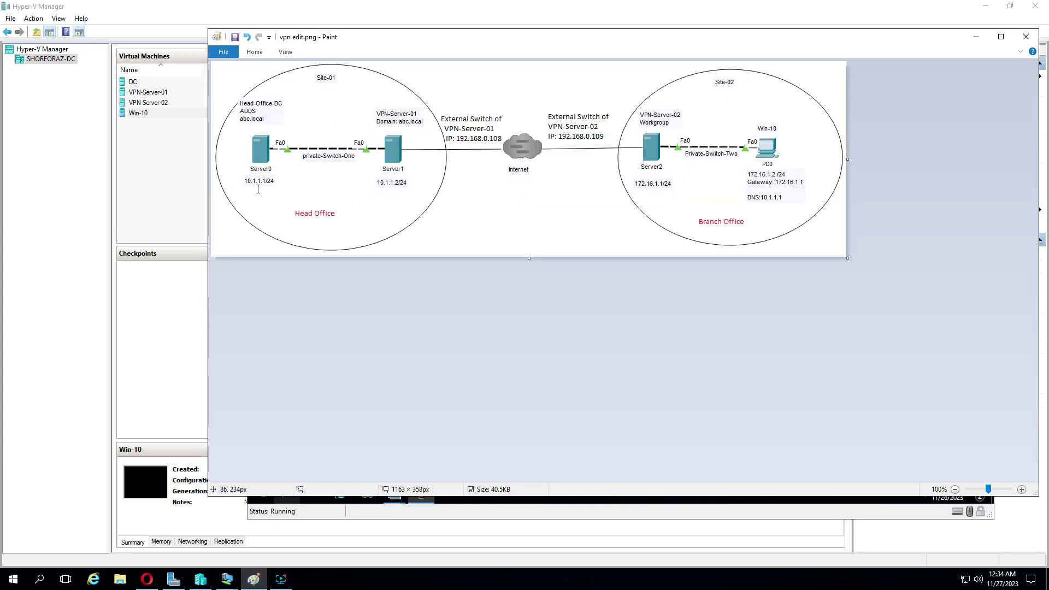
left_click(976, 36)
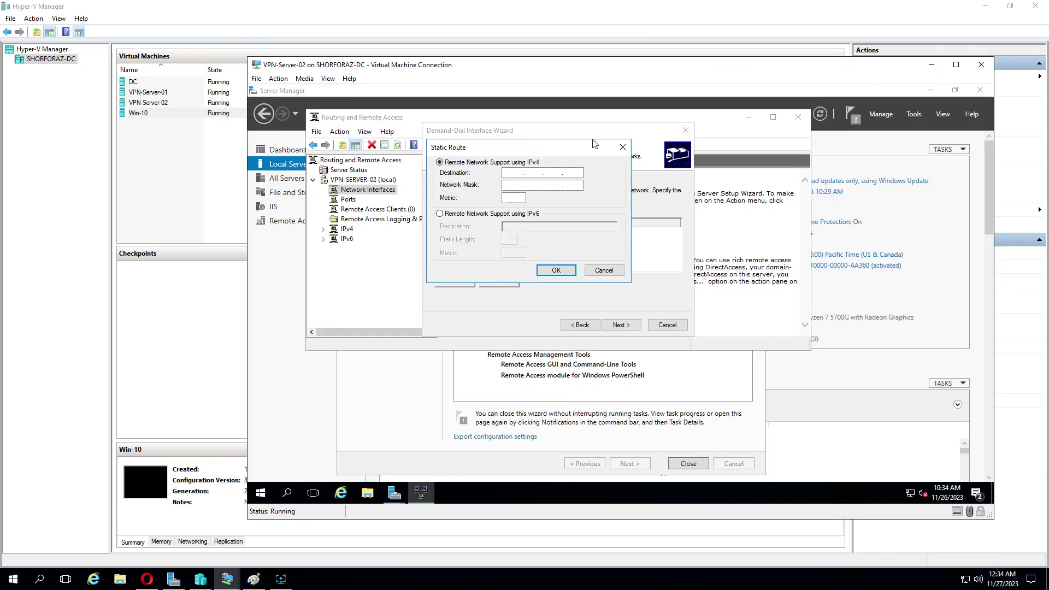
left_click(520, 171)
type("10 . 1 . 1 . 0")
left_click(513, 186)
type("255.255.255.0")
left_click(515, 199)
type("1")
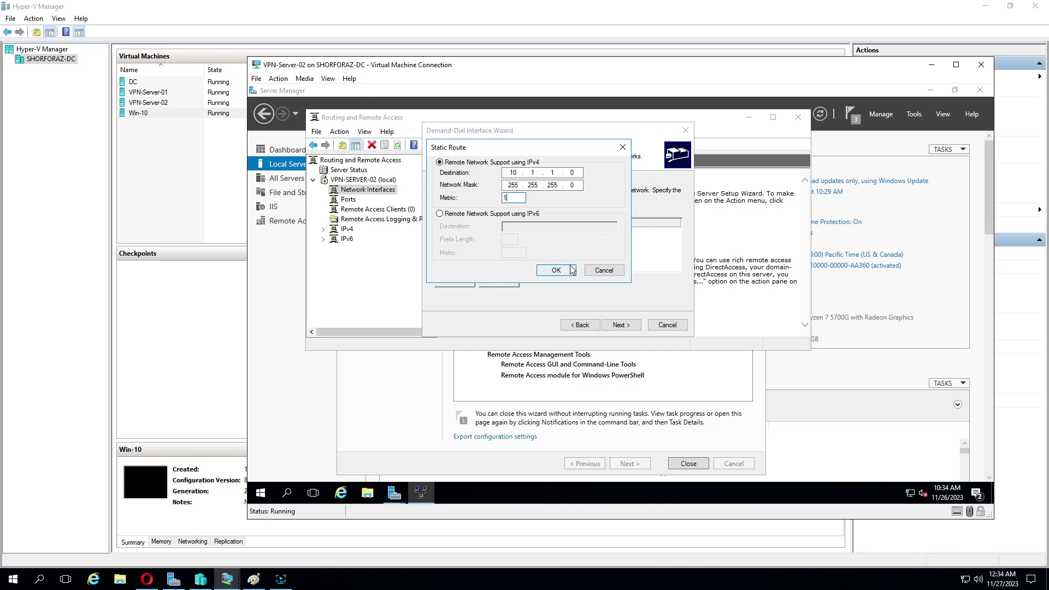
left_click(571, 270)
left_click(621, 325)
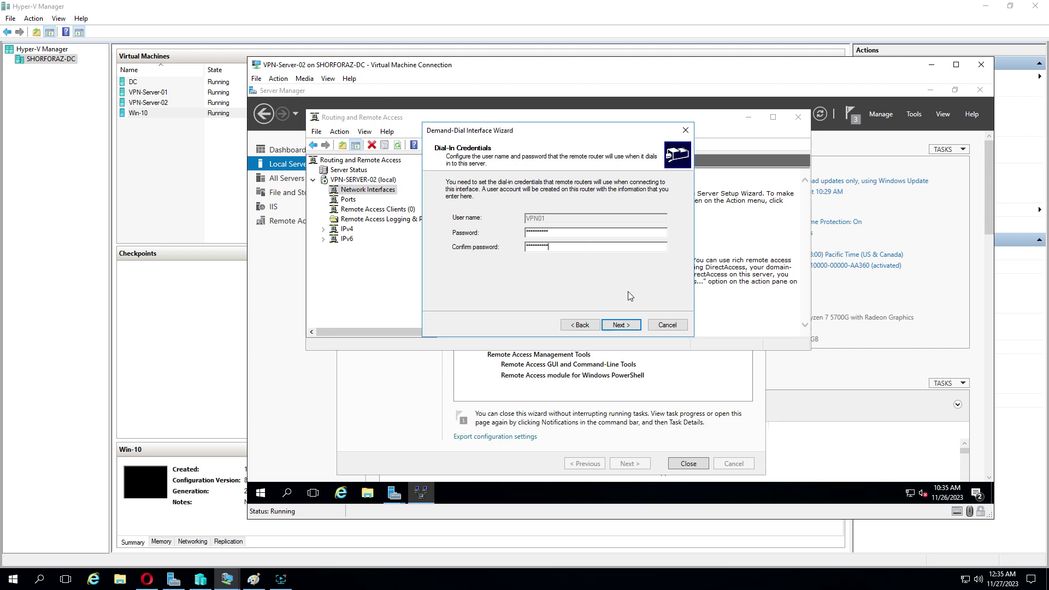
Step: Enter the dial-out credentials and finish the wizard, reusing the existing VPN01 user account
left_click(621, 325)
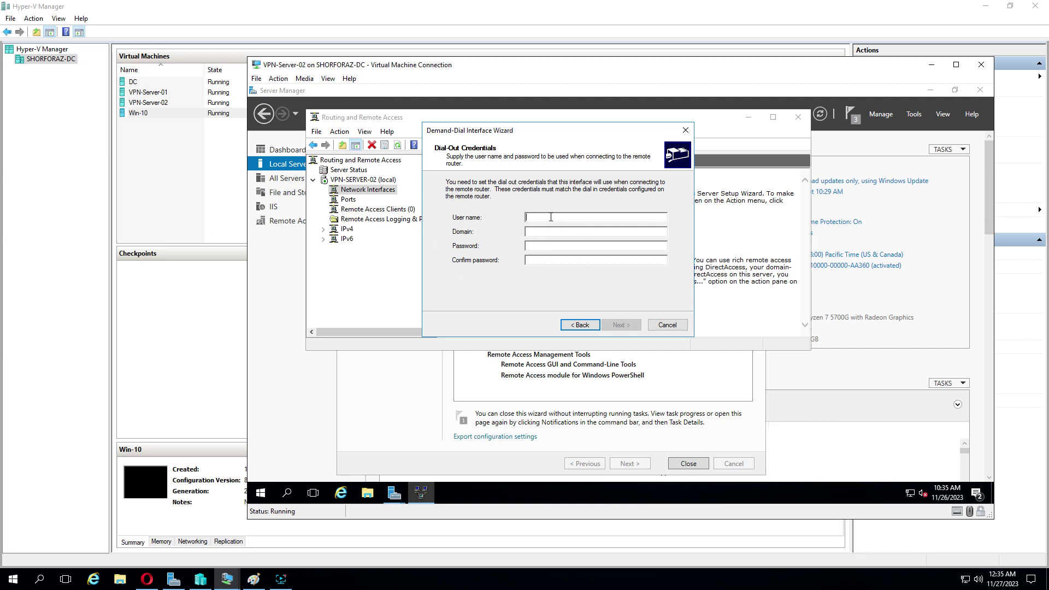
type("VPN01")
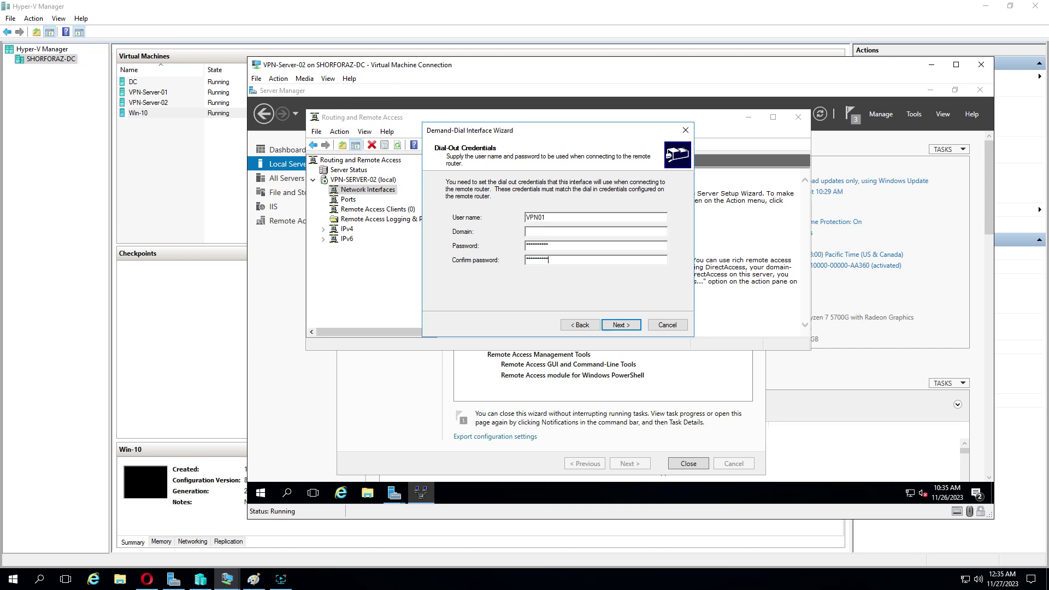
left_click(621, 326)
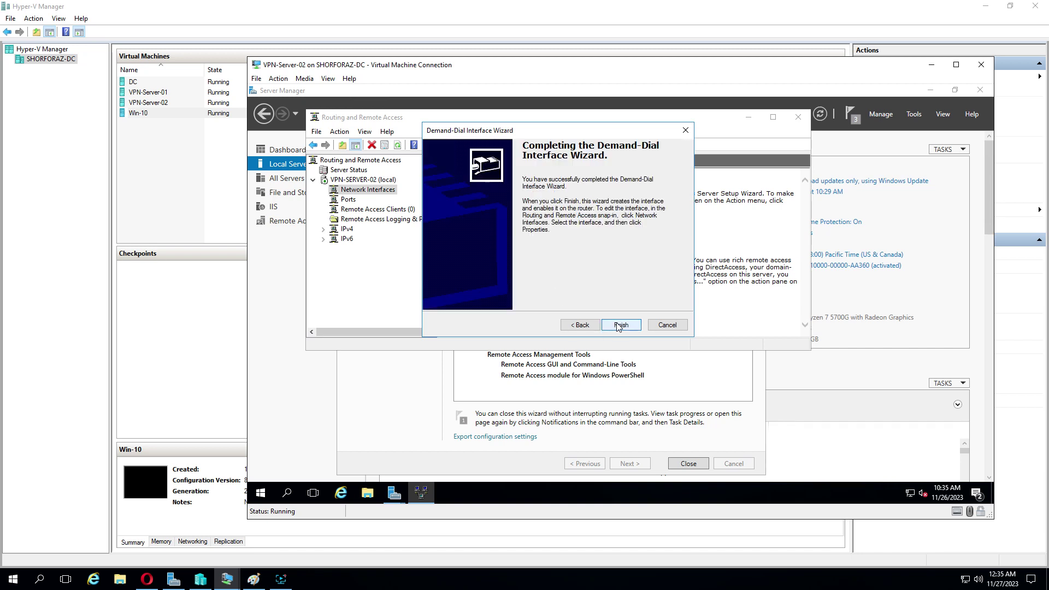
left_click(621, 327)
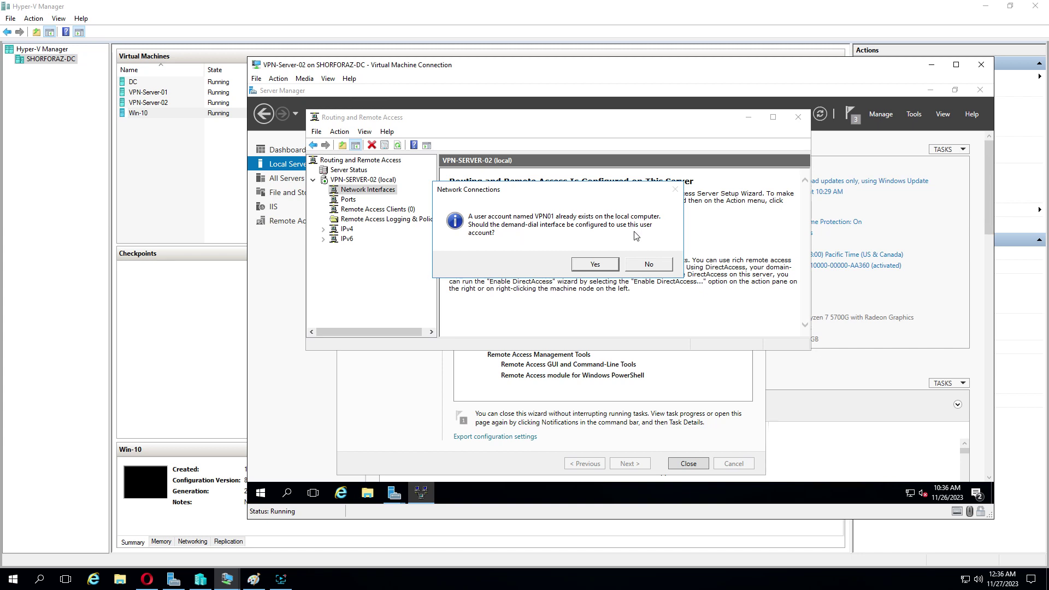
left_click(603, 264)
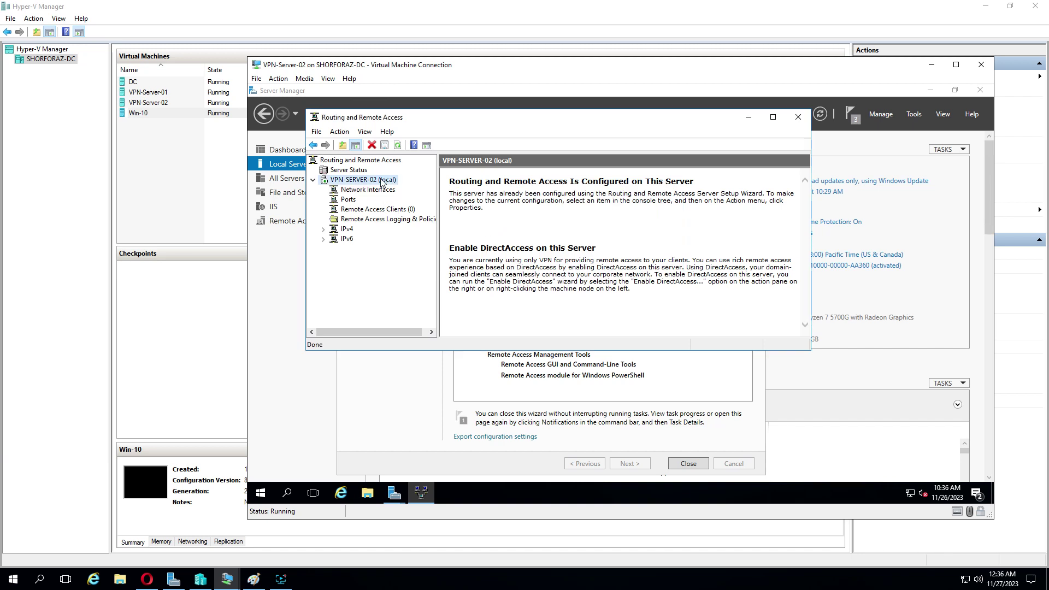
Step: Switch VPN01's advanced L2TP authentication to a preshared key, enter the key, and save
left_click(370, 191)
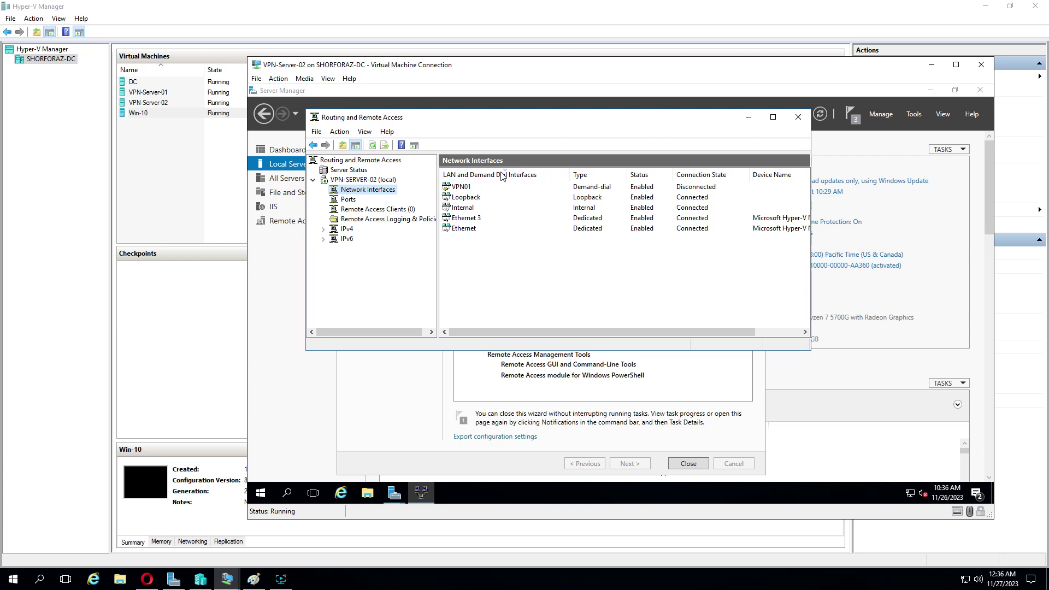
right_click(464, 189)
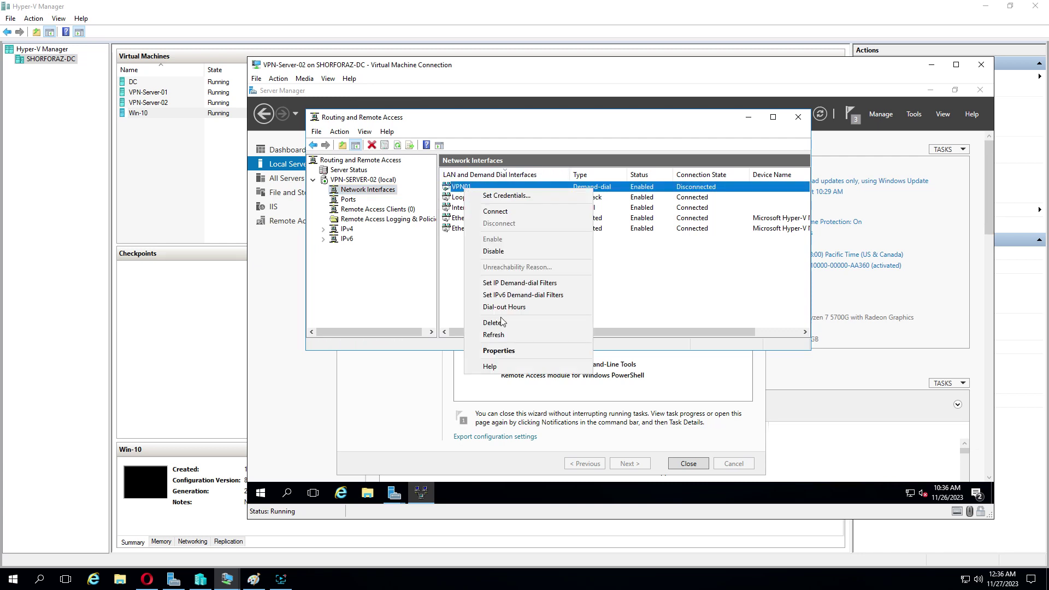
left_click(501, 351)
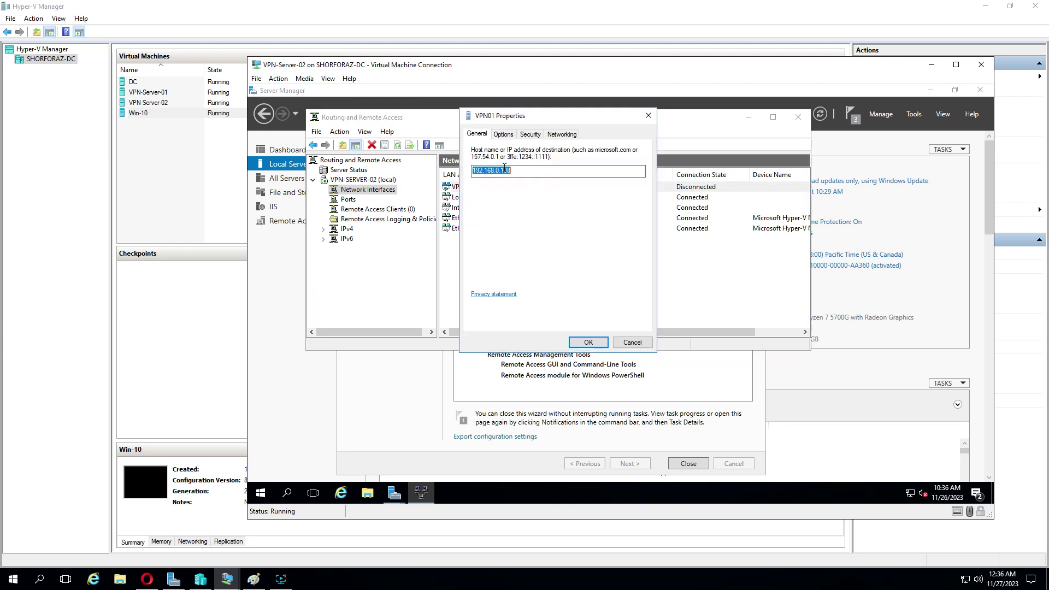
left_click(531, 134)
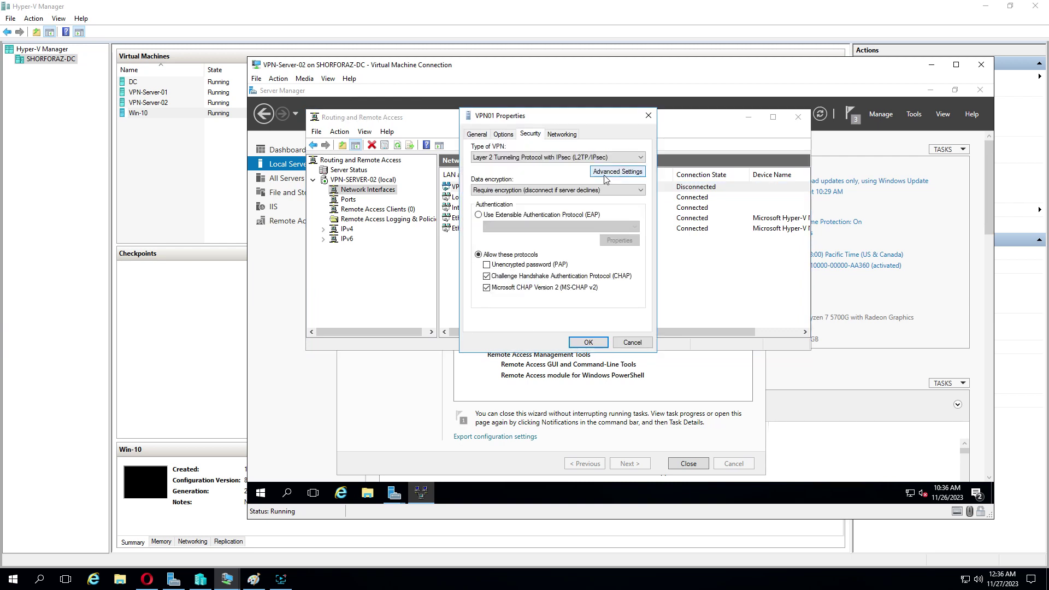
left_click(632, 174)
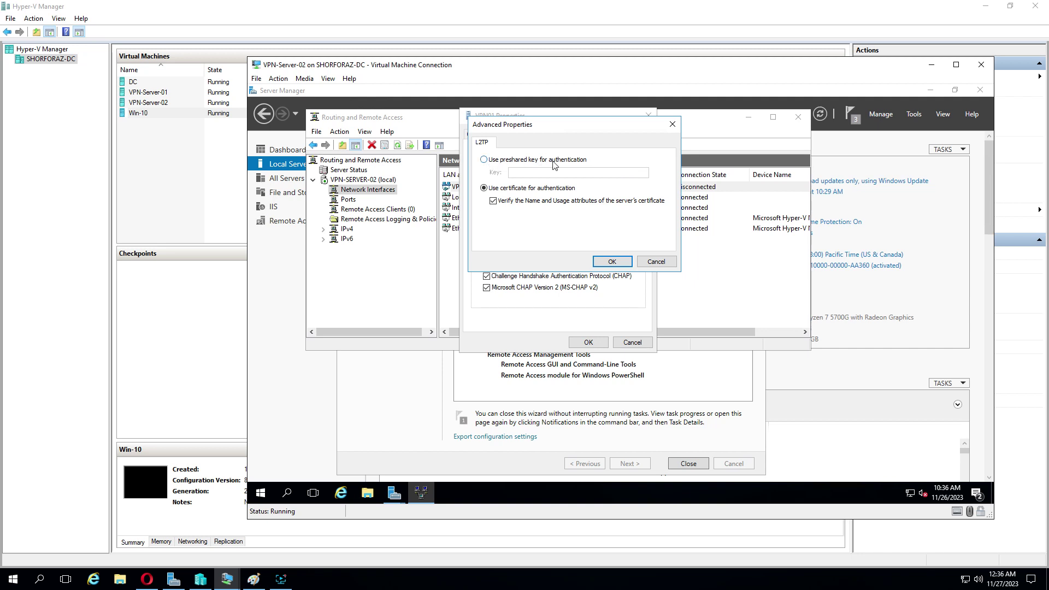
left_click(484, 160)
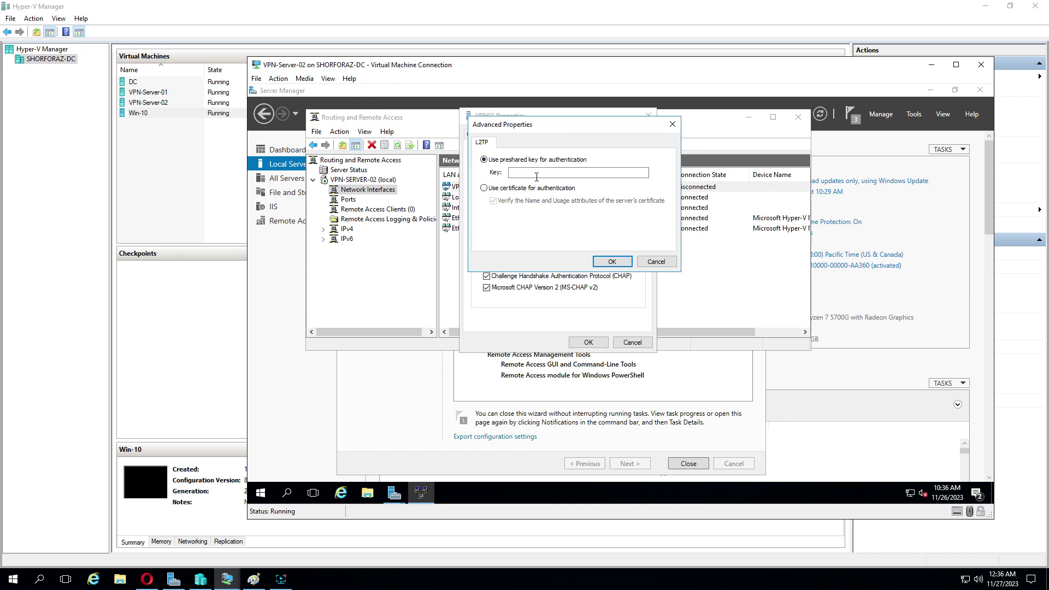
left_click(537, 178)
type("Admin@1234")
left_click(612, 262)
left_click(596, 342)
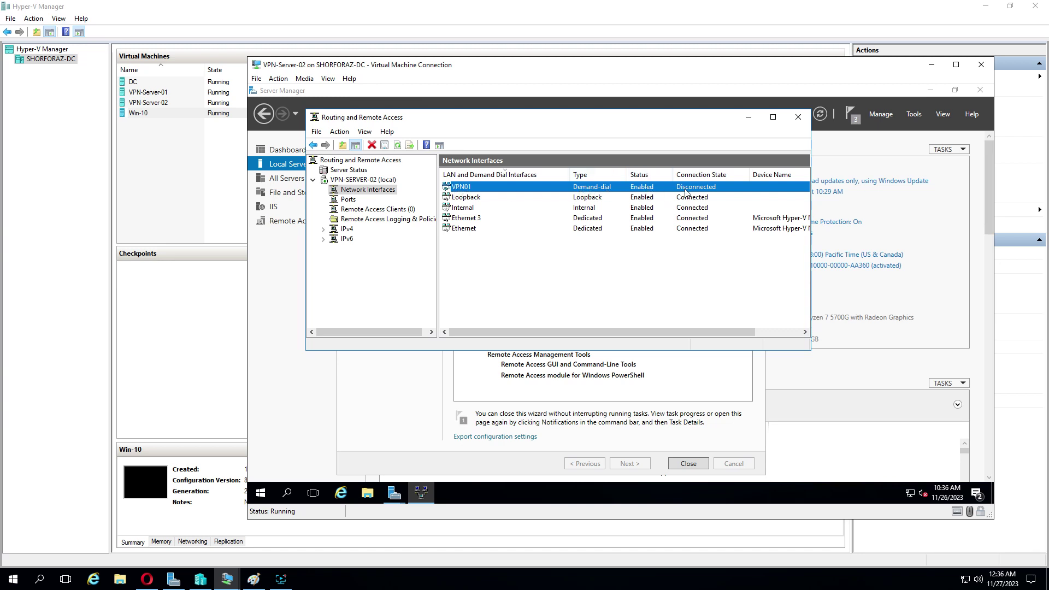
Step: Try connecting VPN01 and dismiss the resulting connection error
right_click(518, 191)
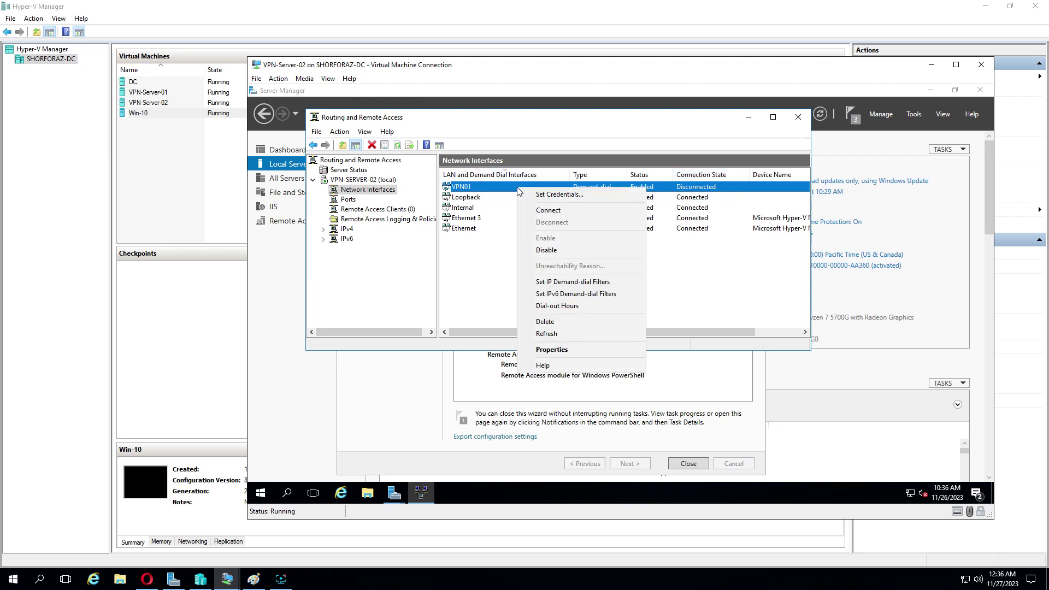
left_click(544, 212)
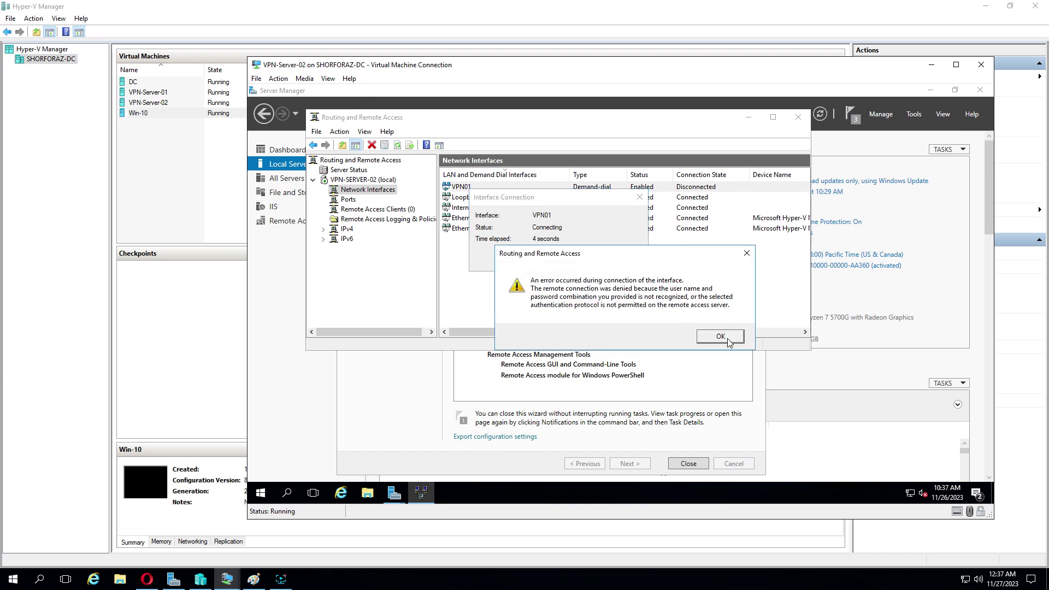
left_click(720, 337)
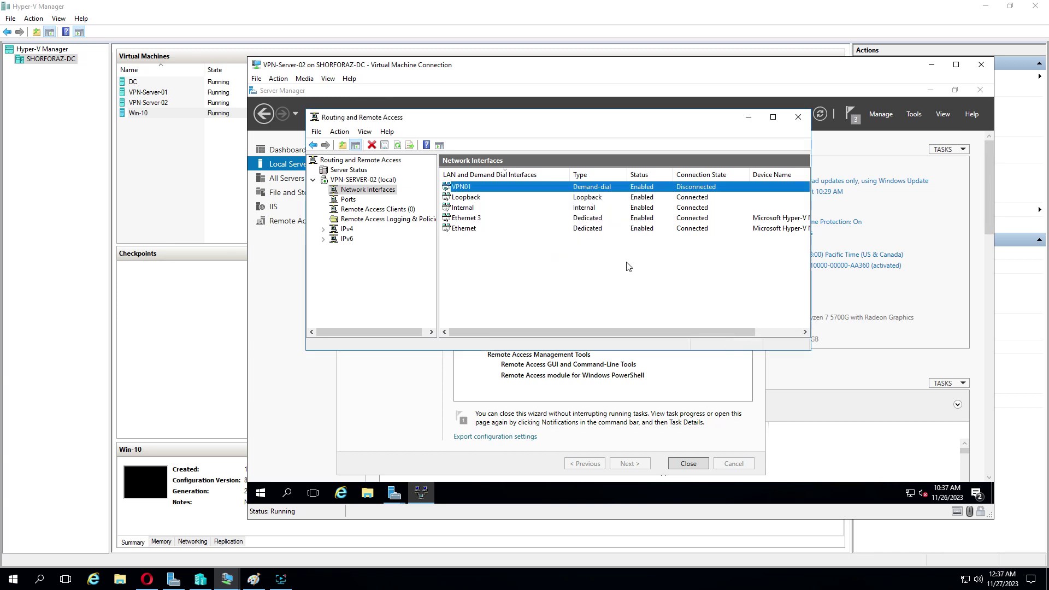
Step: Restart Routing and Remote Access on VPN-SERVER-02, retry VPN01, and dismiss the repeated error
right_click(380, 182)
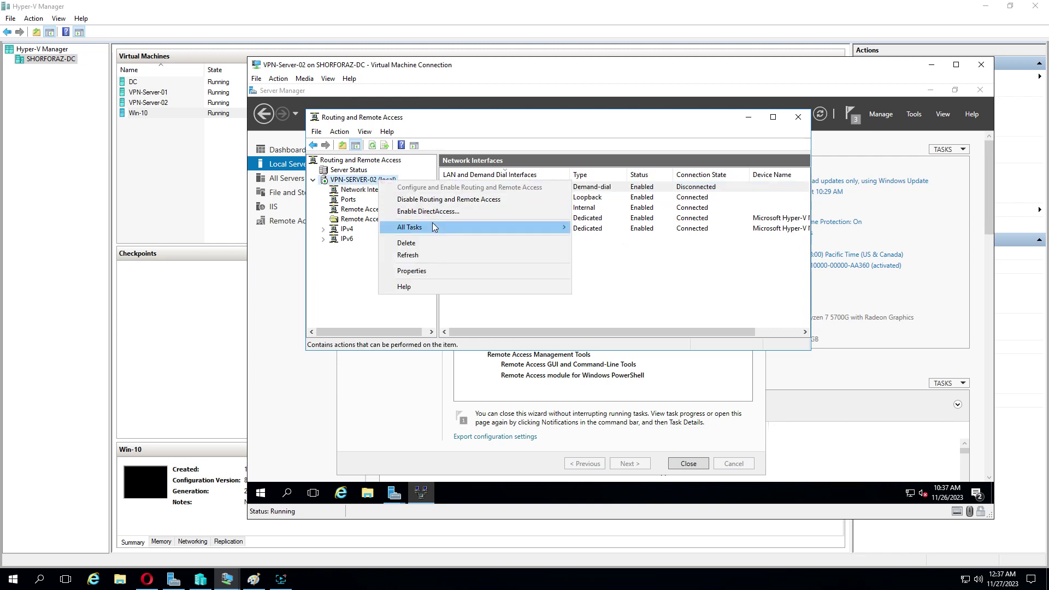
mouse_move(539, 228)
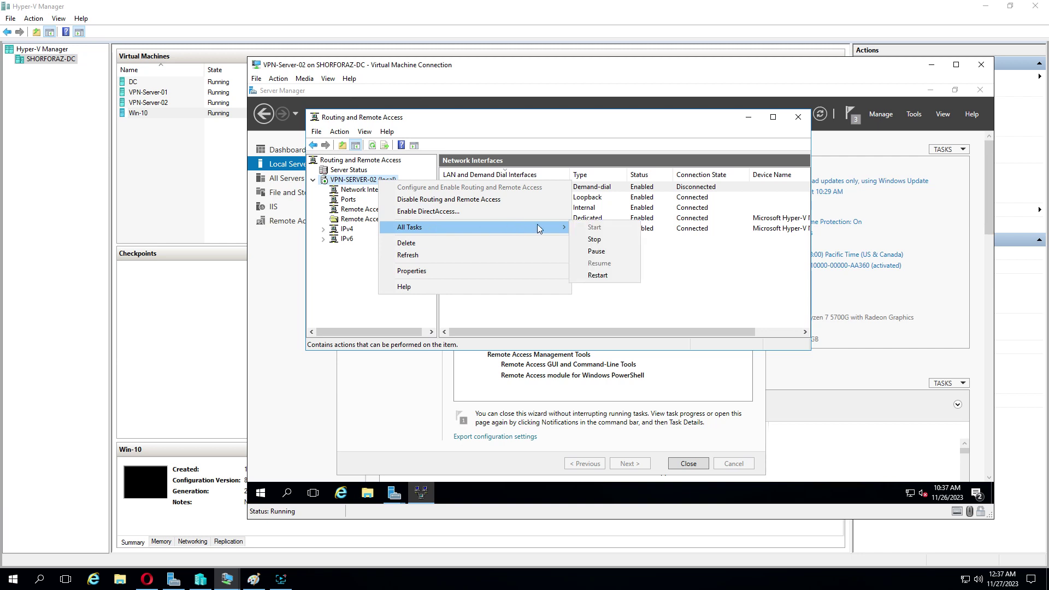
left_click(605, 281)
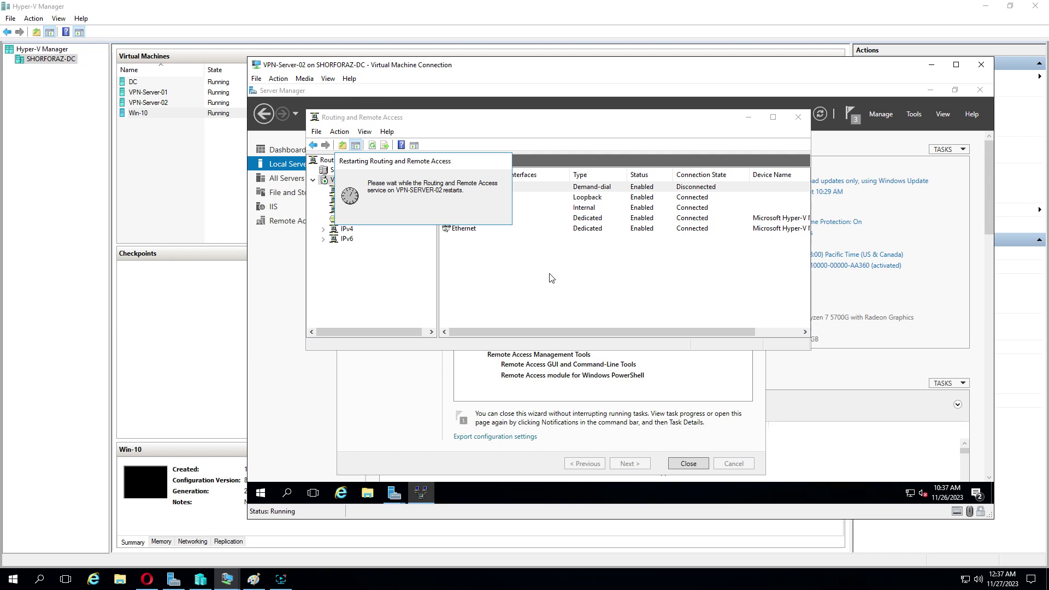
right_click(542, 187)
left_click(566, 208)
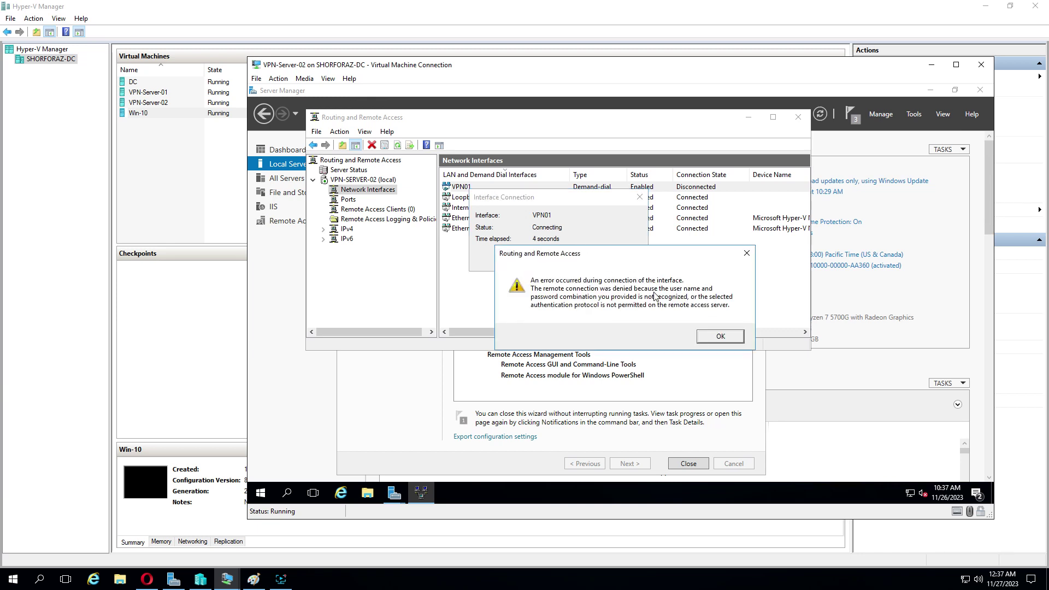
left_click(718, 337)
Step: Check VPN01 shows Connected, then switch to VPN-Server-01 and confirm VPN02 is connected
left_click(280, 579)
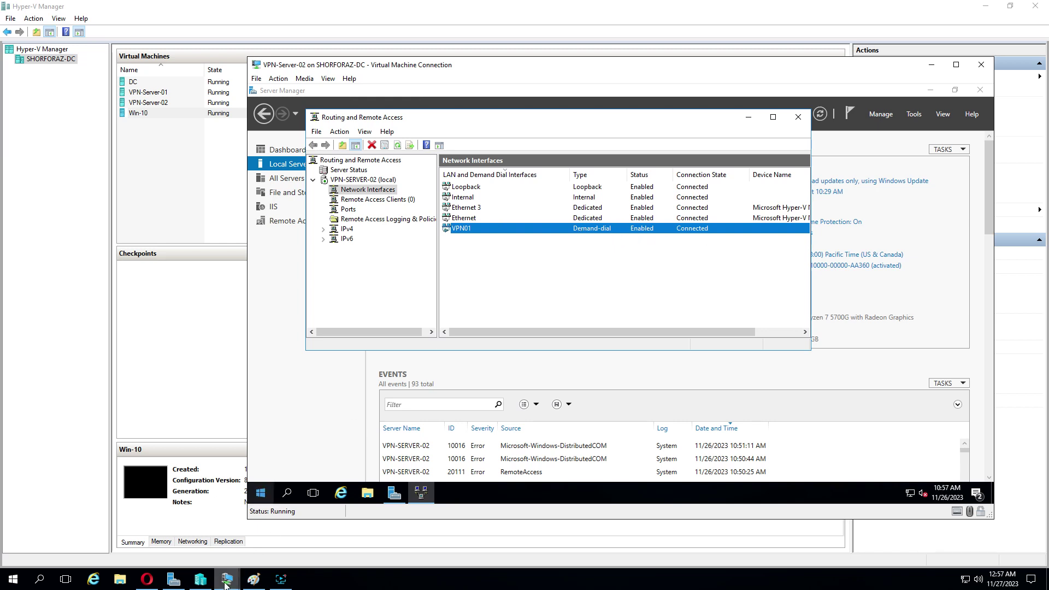
mouse_move(229, 579)
left_click(206, 540)
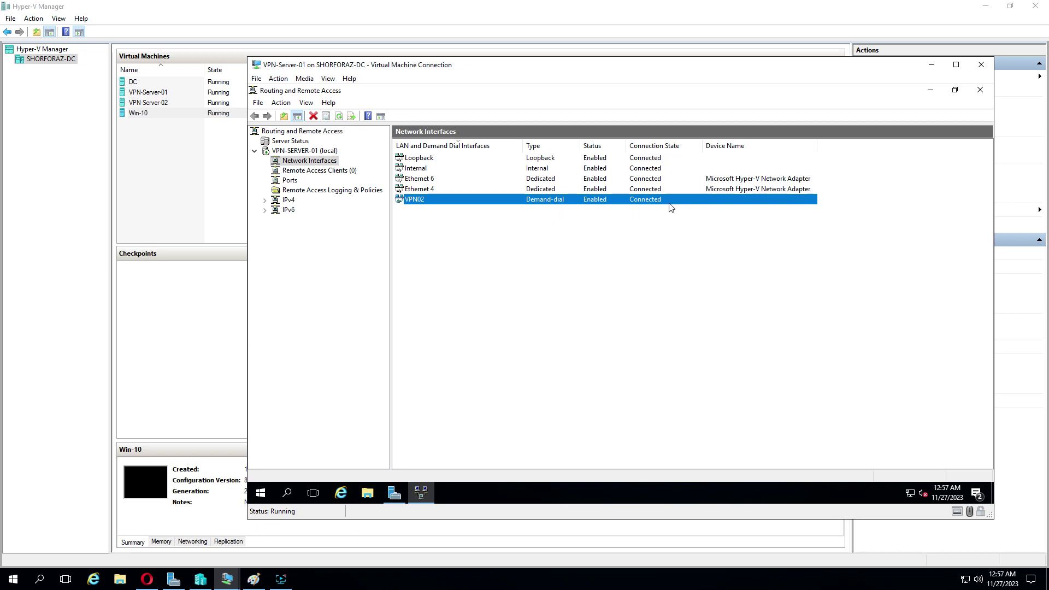
left_click(253, 579)
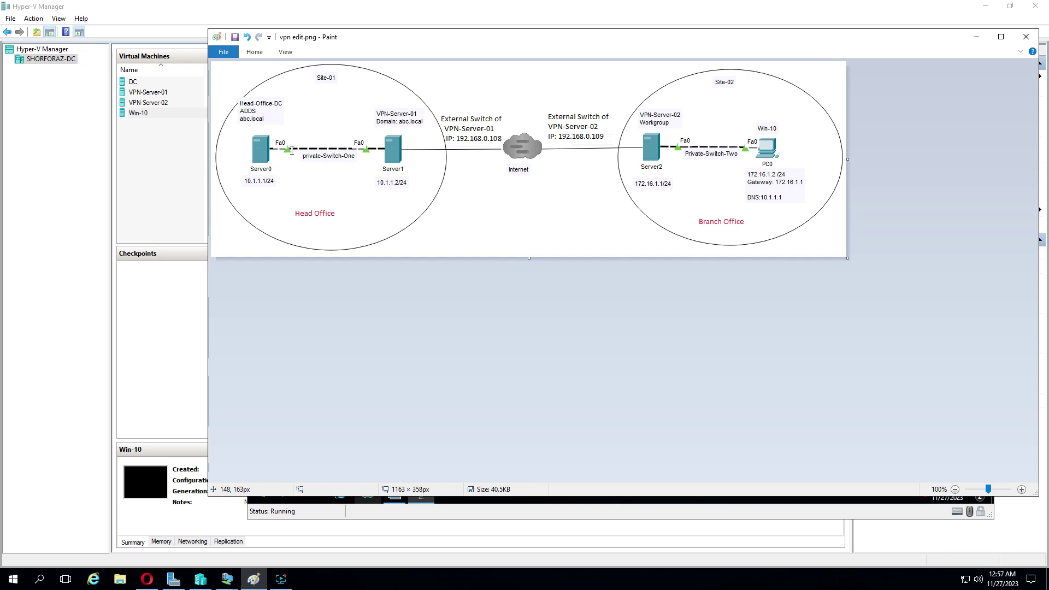
left_click(976, 36)
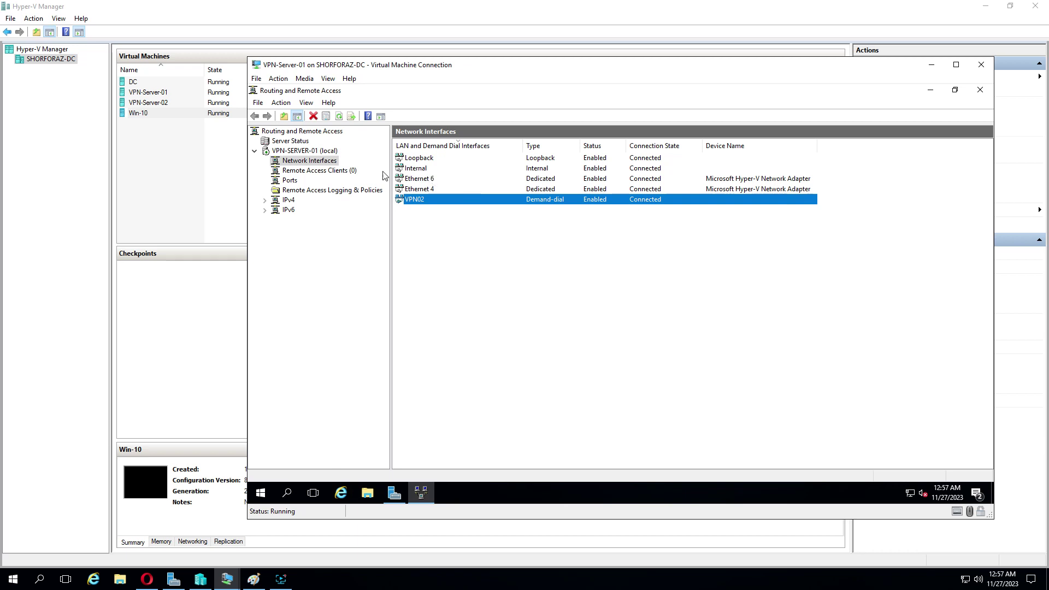
right_click(314, 151)
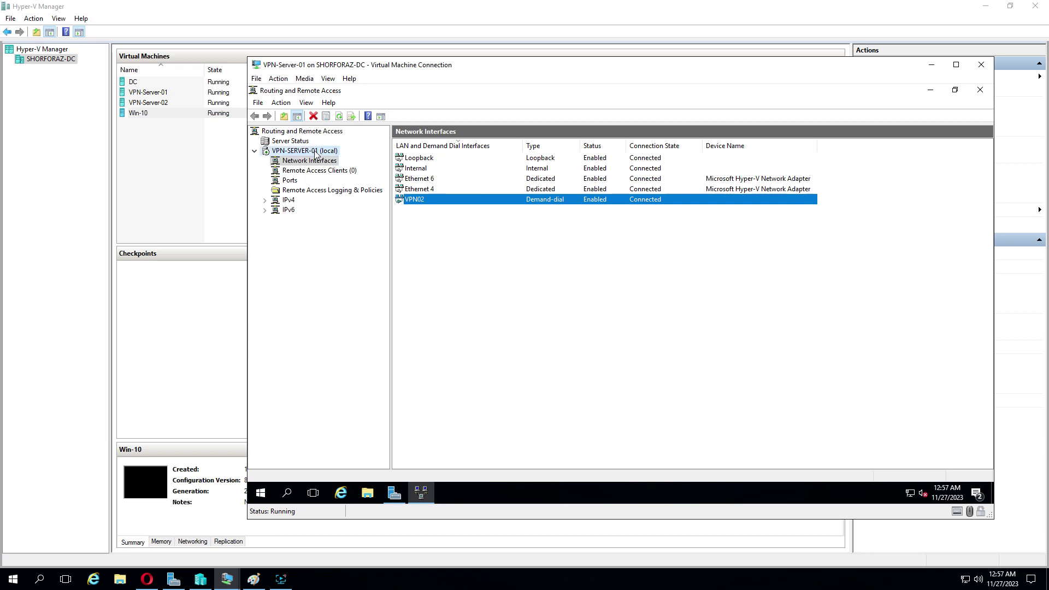
mouse_move(372, 199)
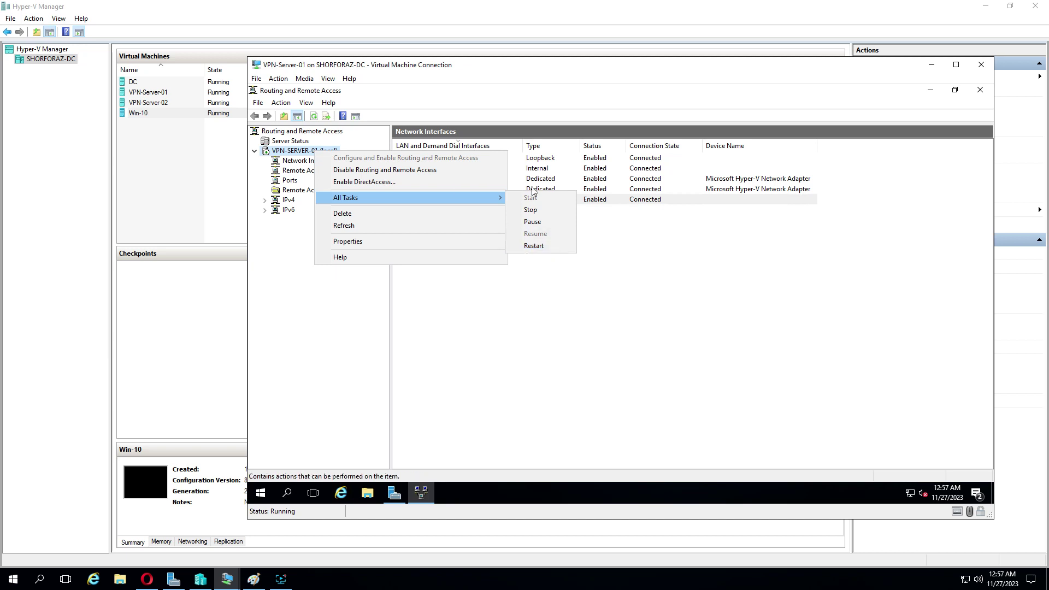
left_click(618, 231)
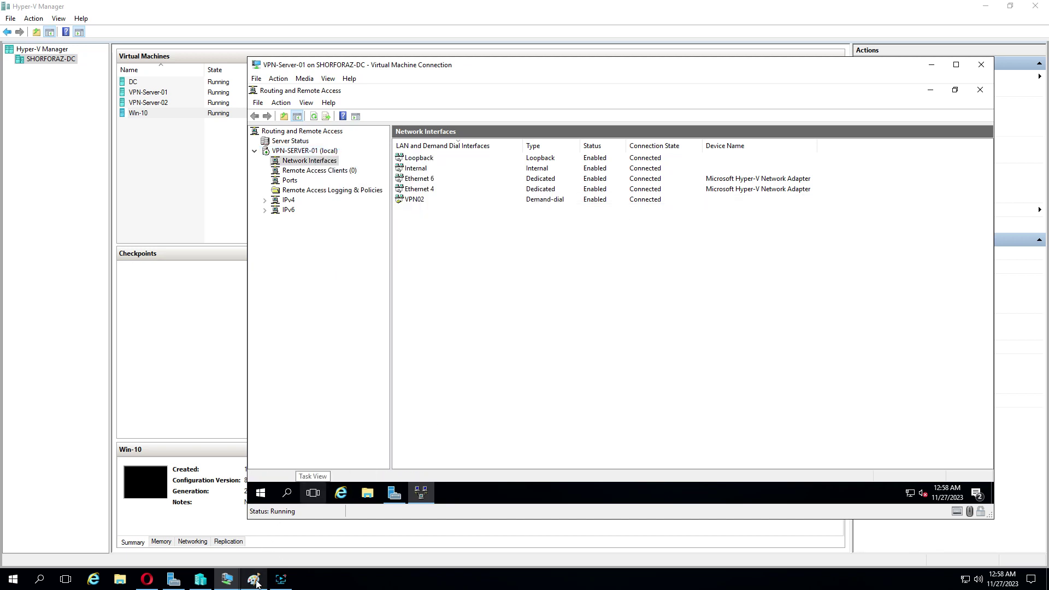
Step: On the Win-10 VM, ping 10.1.1.1 and get four replies with 0% loss
left_click(230, 581)
left_click(389, 527)
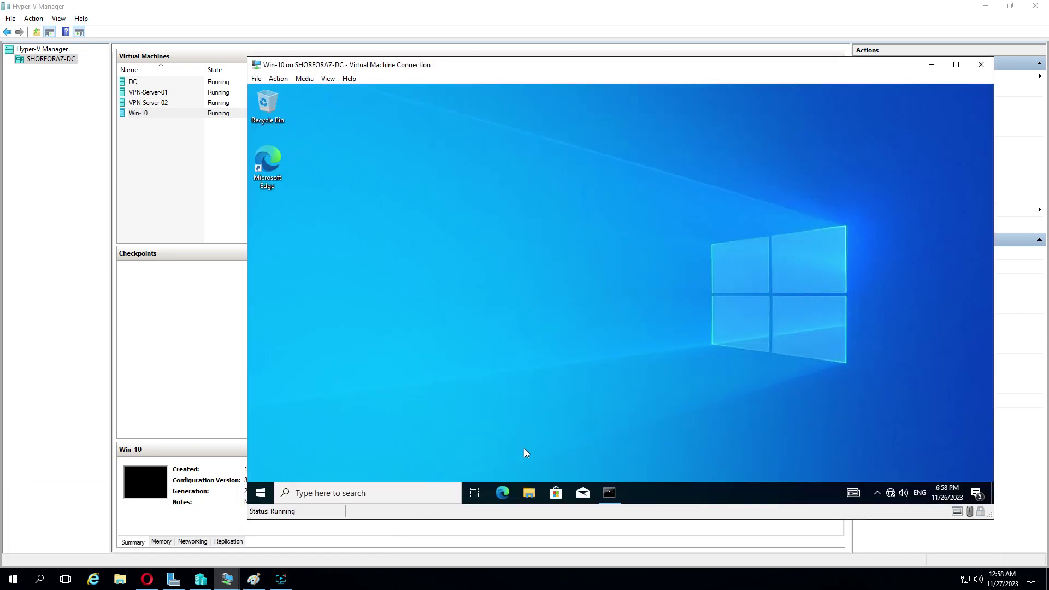
left_click(618, 490)
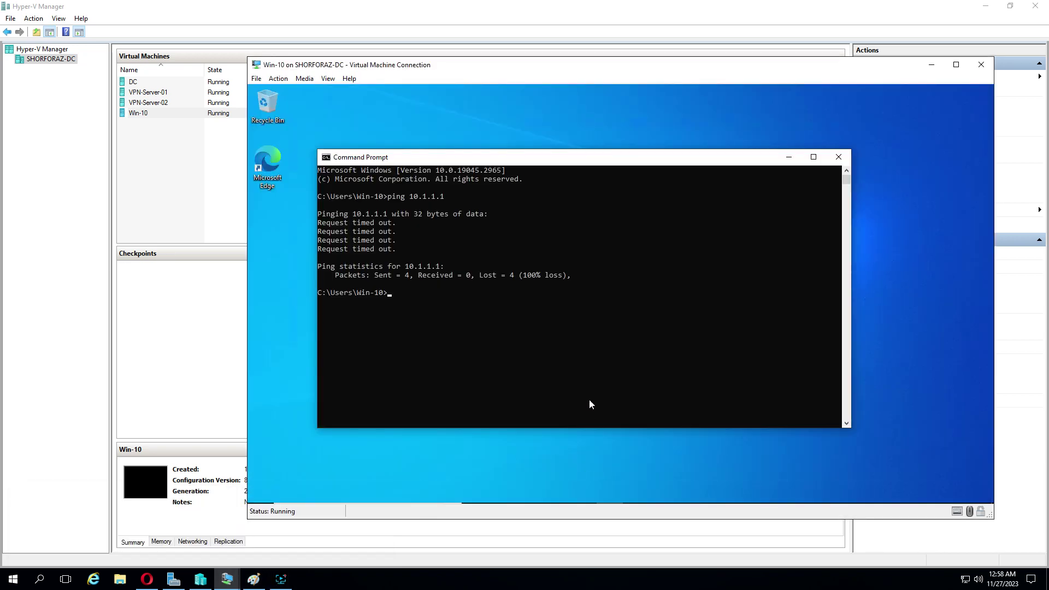
type("ping 10.1.1.1")
key("Return")
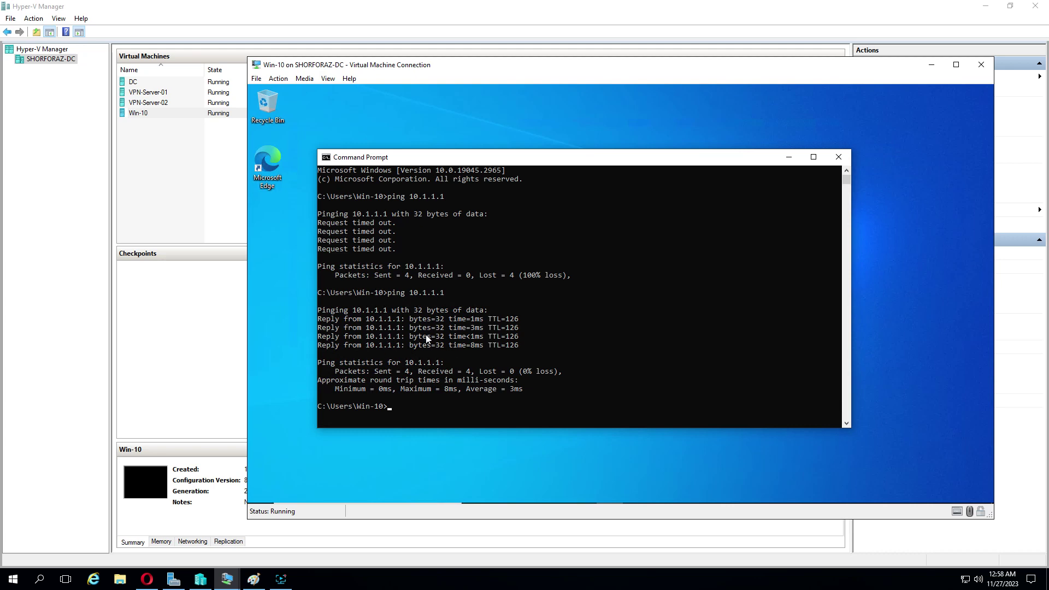
mouse_move(226, 583)
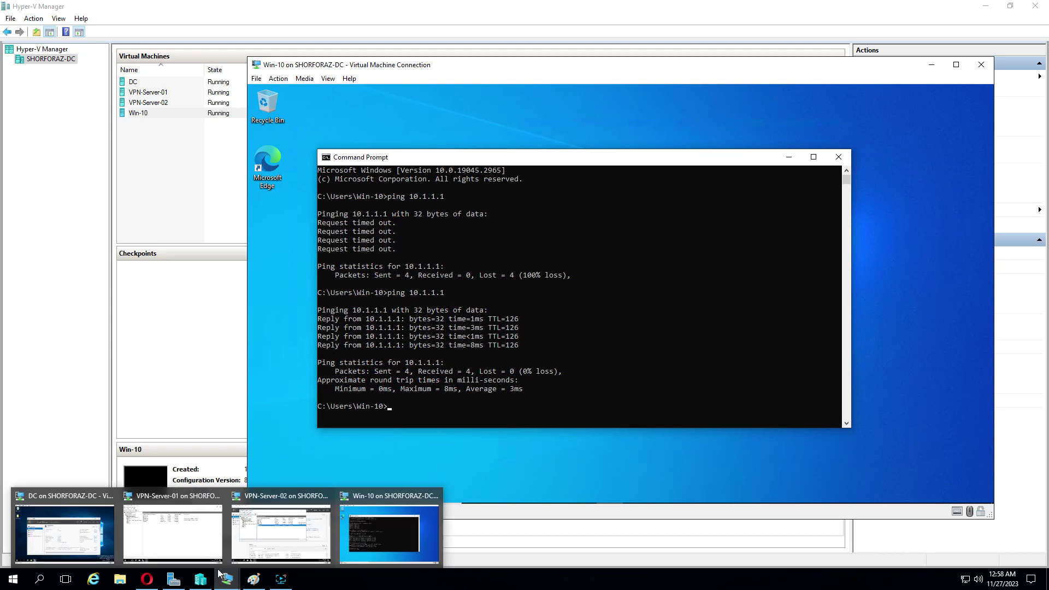
Step: On VPN-Server-01, run ipconfig to find the VPN02 adapter at 172.16.1.101, then show the diagram
left_click(207, 545)
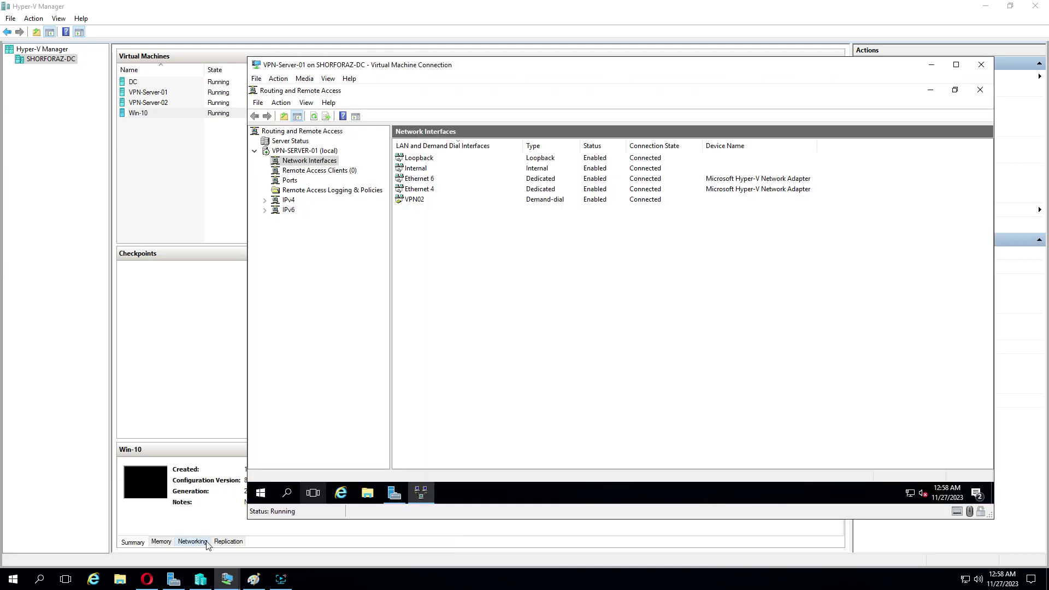
left_click(289, 495)
type("c")
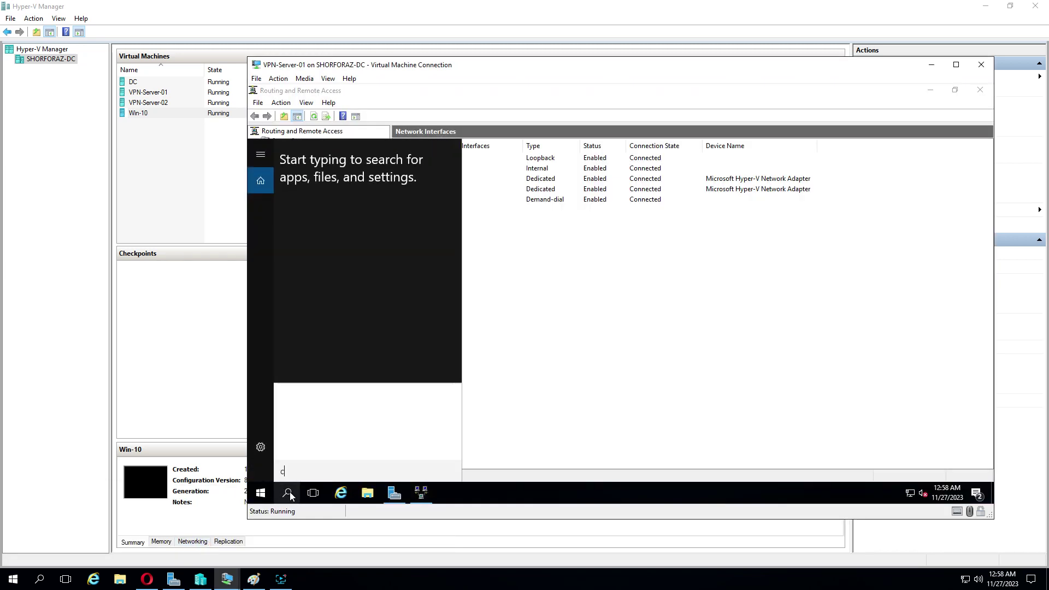
type("md")
left_click(382, 176)
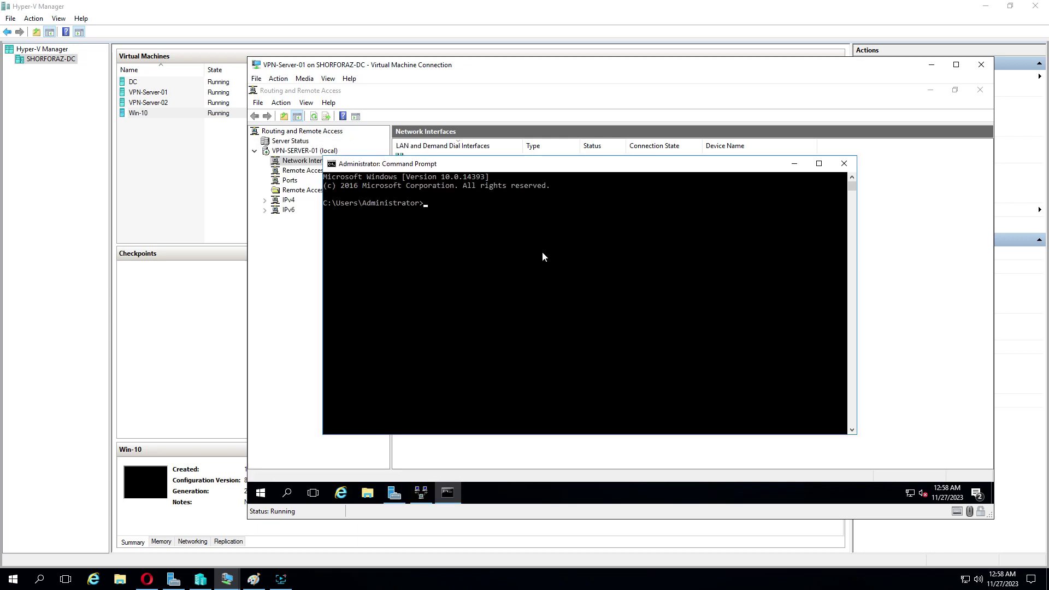
type("ipconfig")
key("Return")
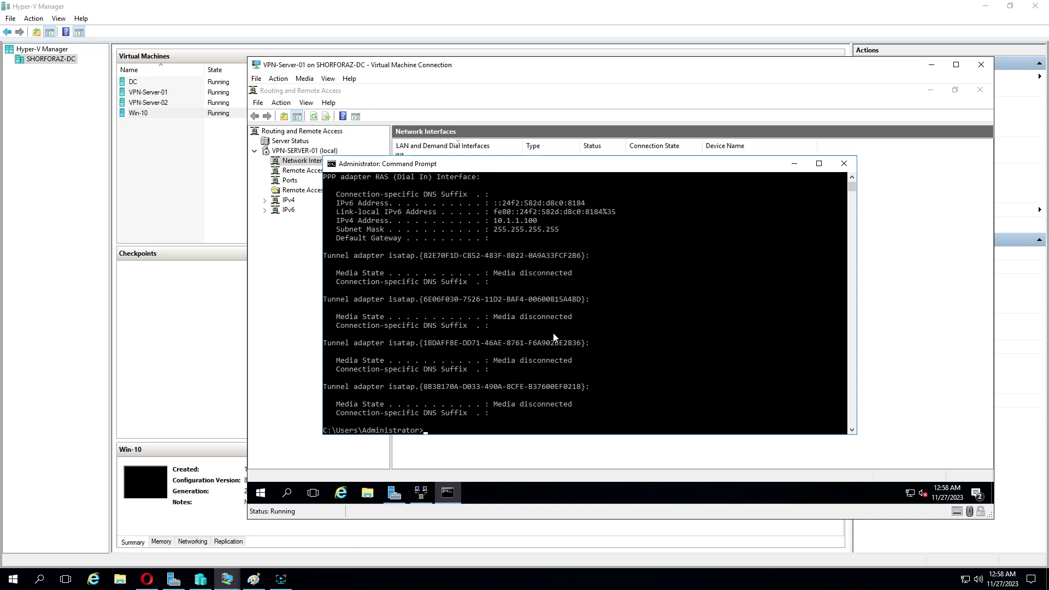
scroll(554, 337, "up", 4)
scroll(554, 338, "up", 6)
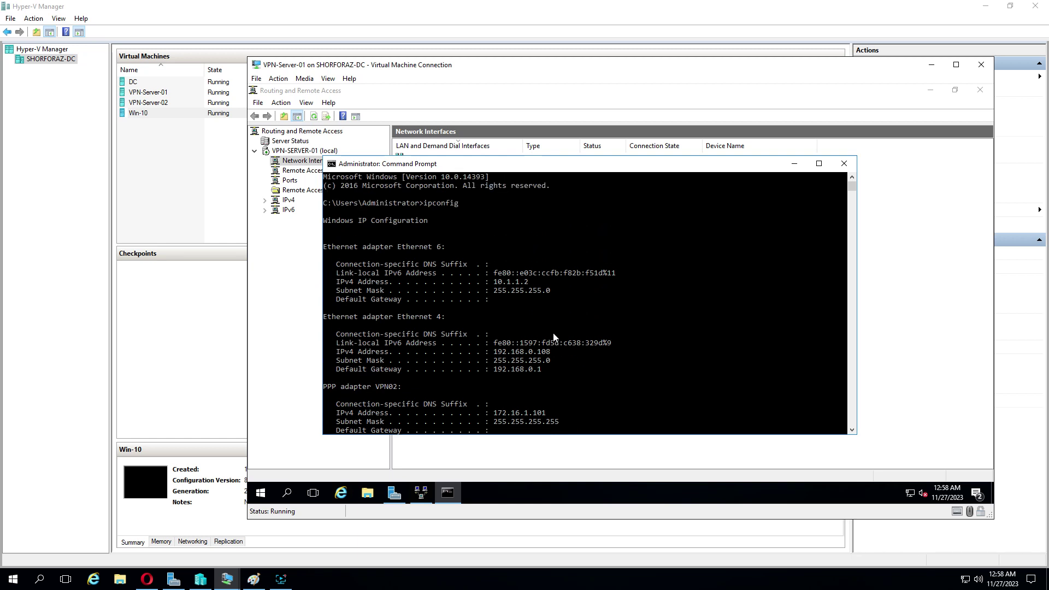
scroll(532, 297, "down", 1)
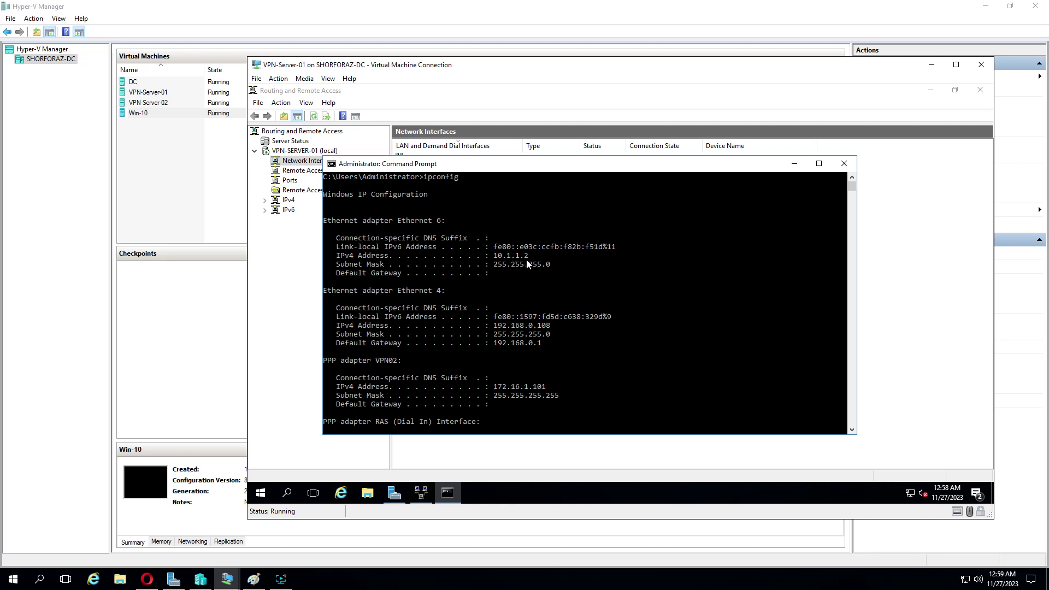
left_click(254, 580)
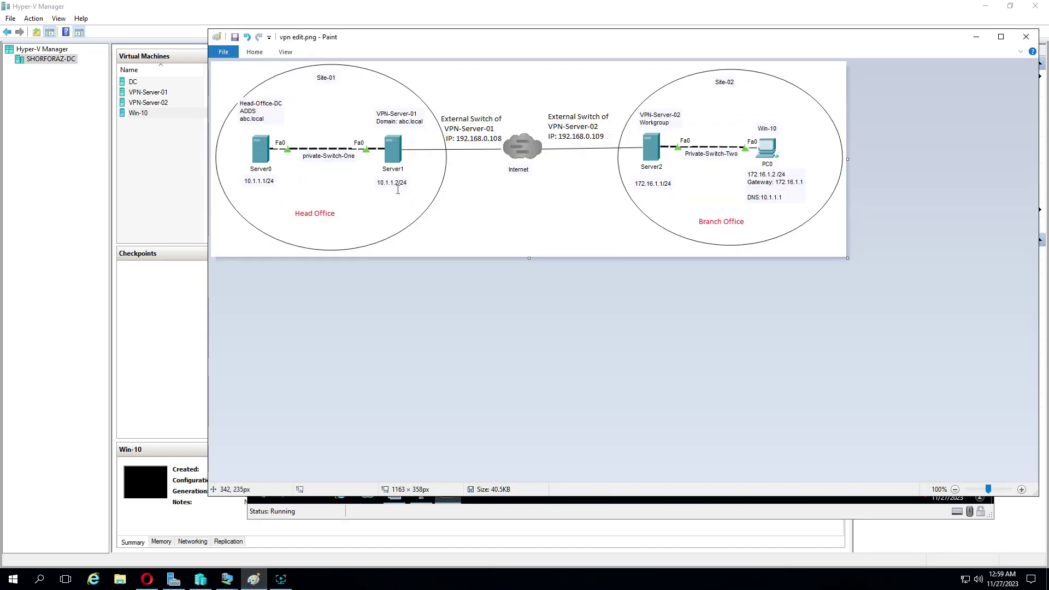
Step: Compare the Paint network diagram with VPN-Server-01's ipconfig output, showing RAS Dial In at 10.1.1.100
left_click(978, 37)
scroll(561, 310, "down", 2)
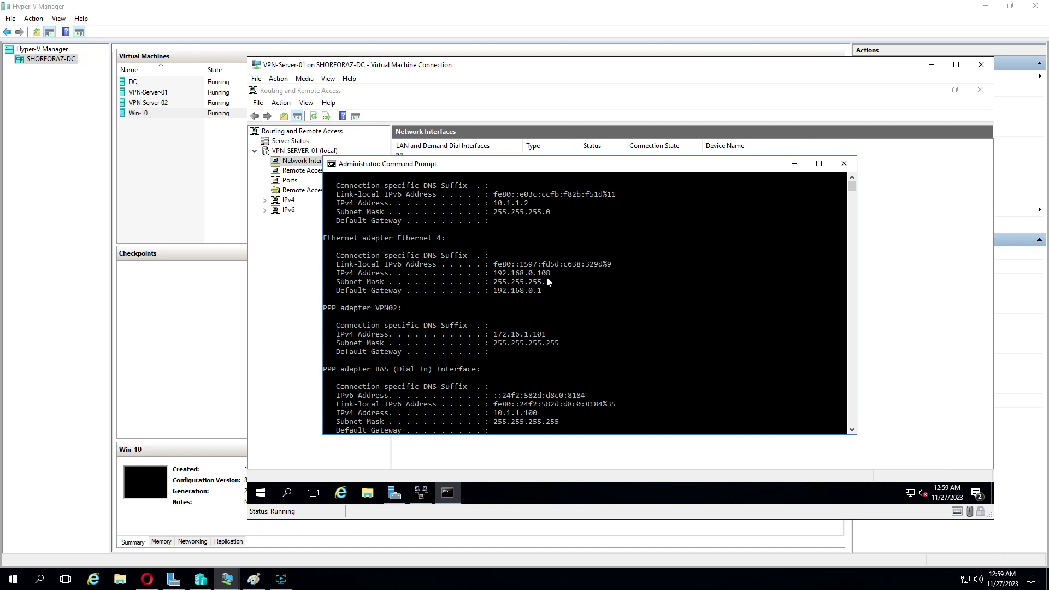
left_click(254, 579)
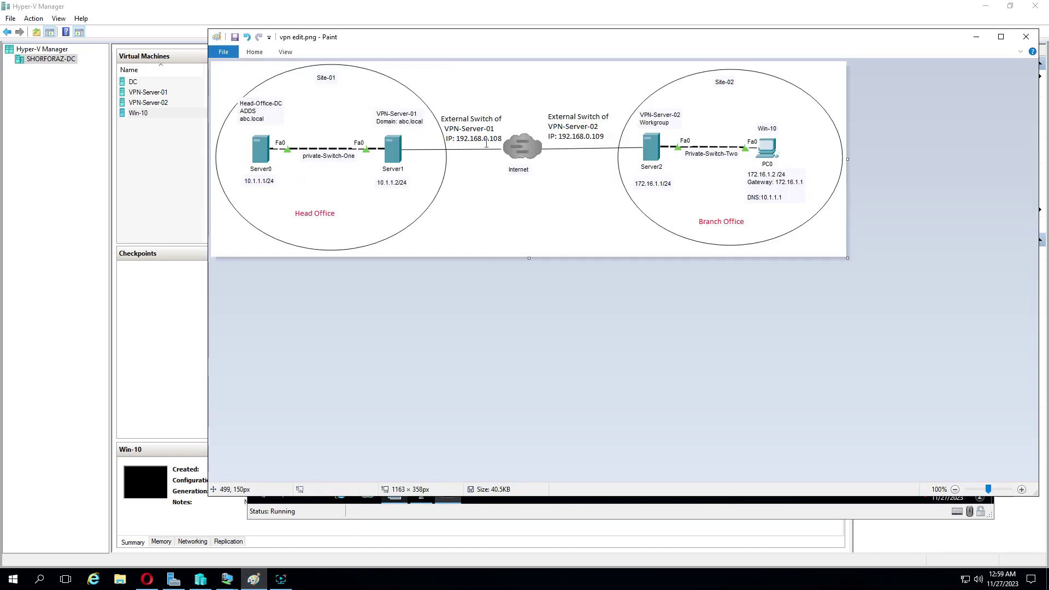
left_click(977, 36)
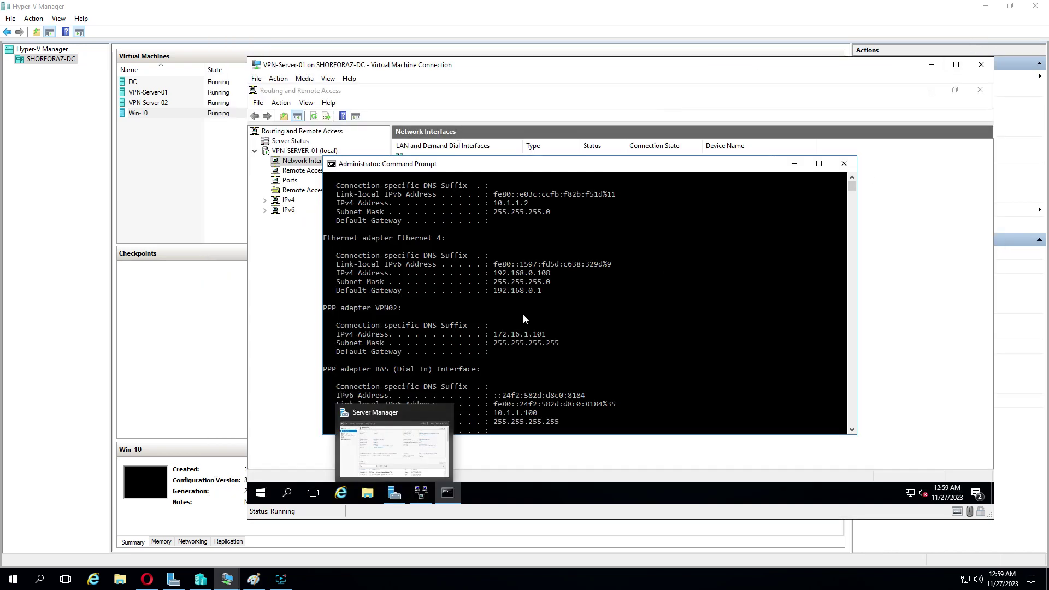
scroll(570, 326, "down", 1)
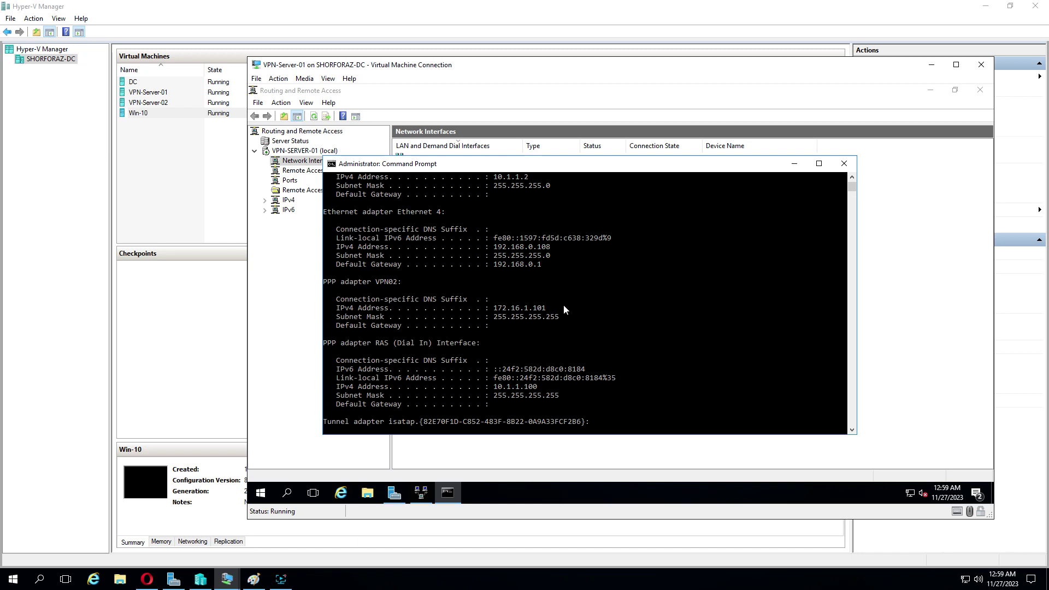
scroll(565, 371, "down", 1)
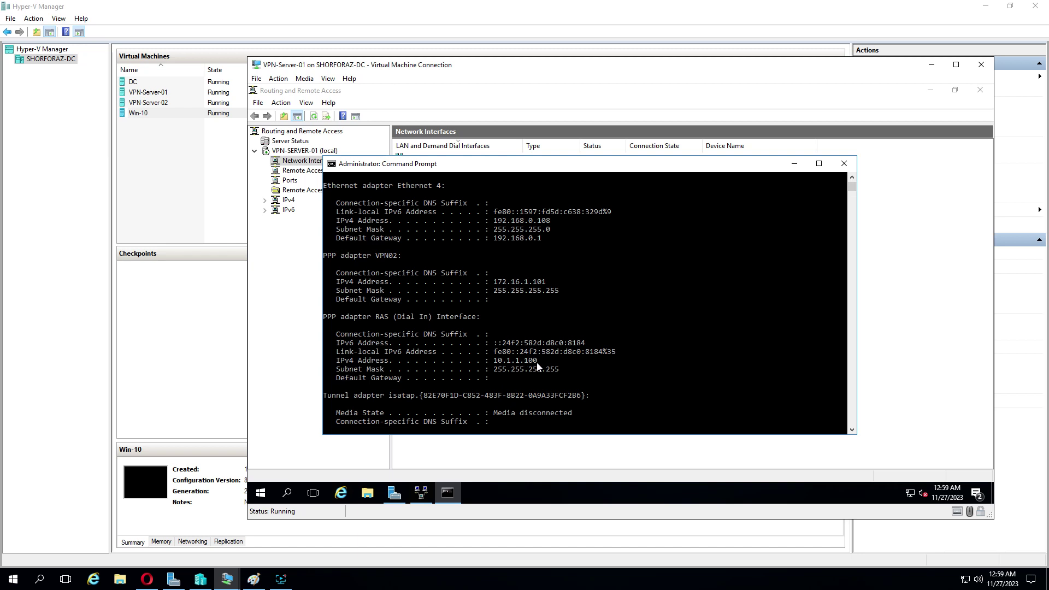
Step: Switch to the VPN-Server-02 virtual machine and close its Routing and Remote Access console
left_click(212, 582)
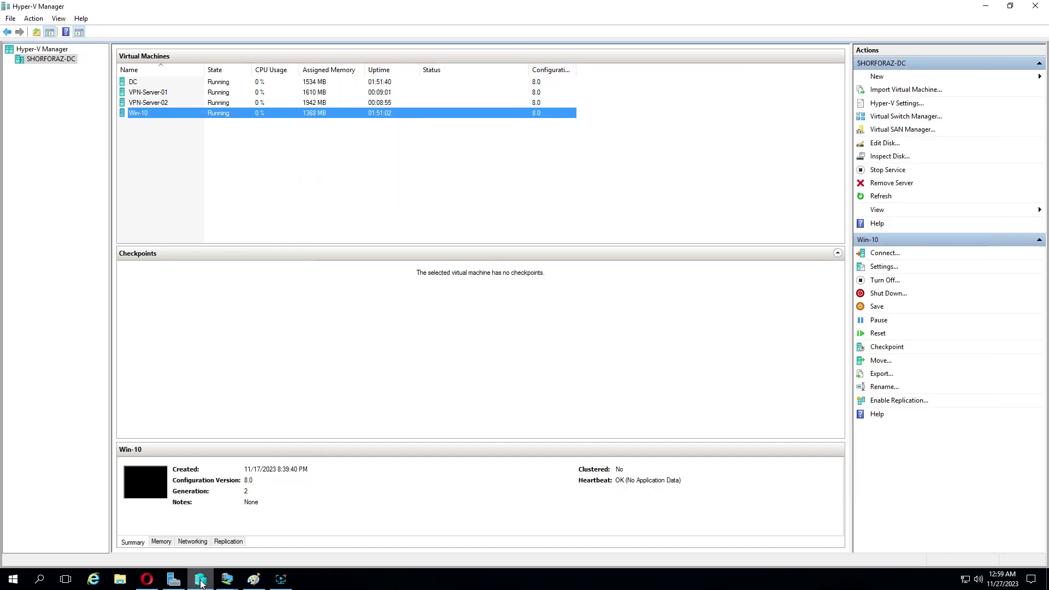
mouse_move(227, 580)
left_click(285, 530)
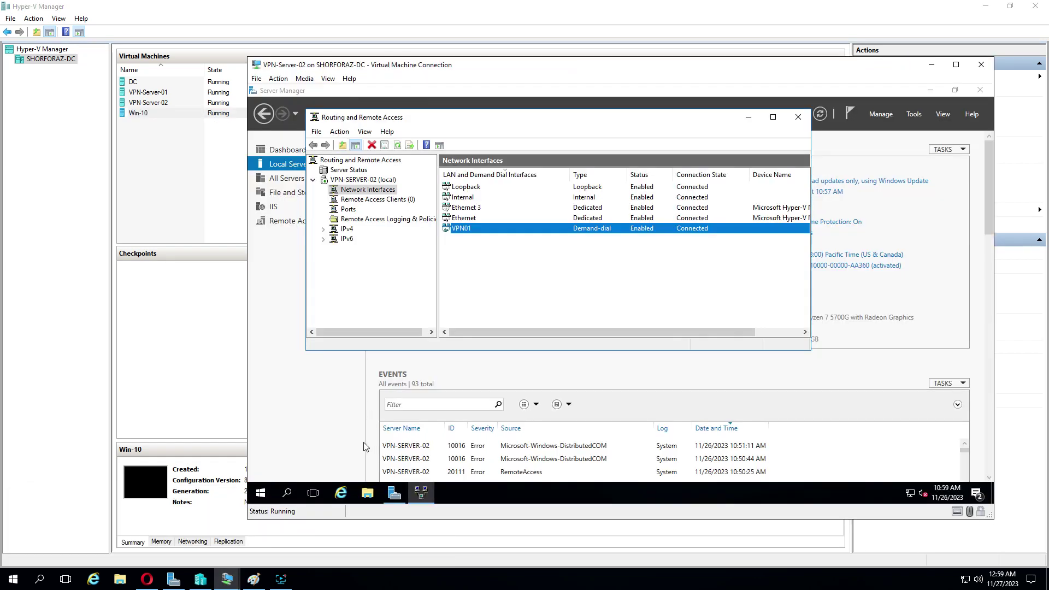
left_click(798, 117)
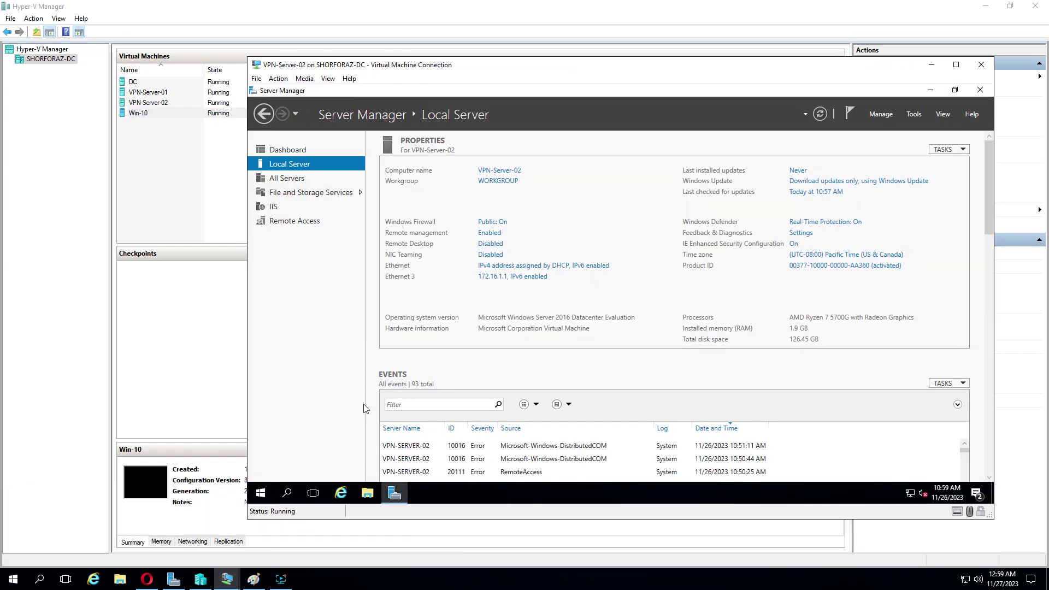
Step: Run ipconfig in a Command Prompt on VPN-Server-02 and review VPN01 at 10.1.1.101
left_click(287, 493)
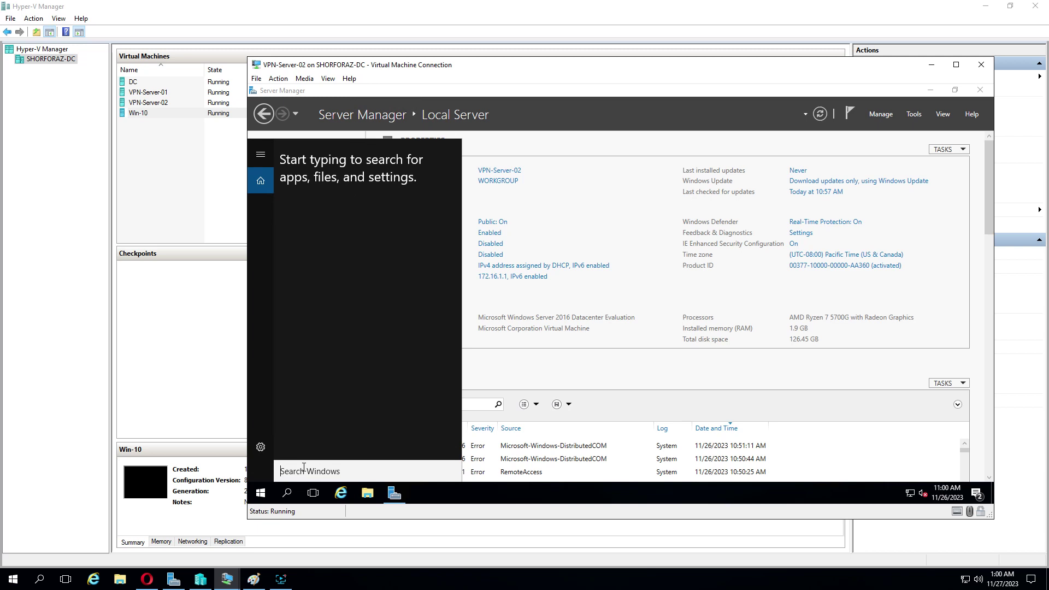
type("cmd")
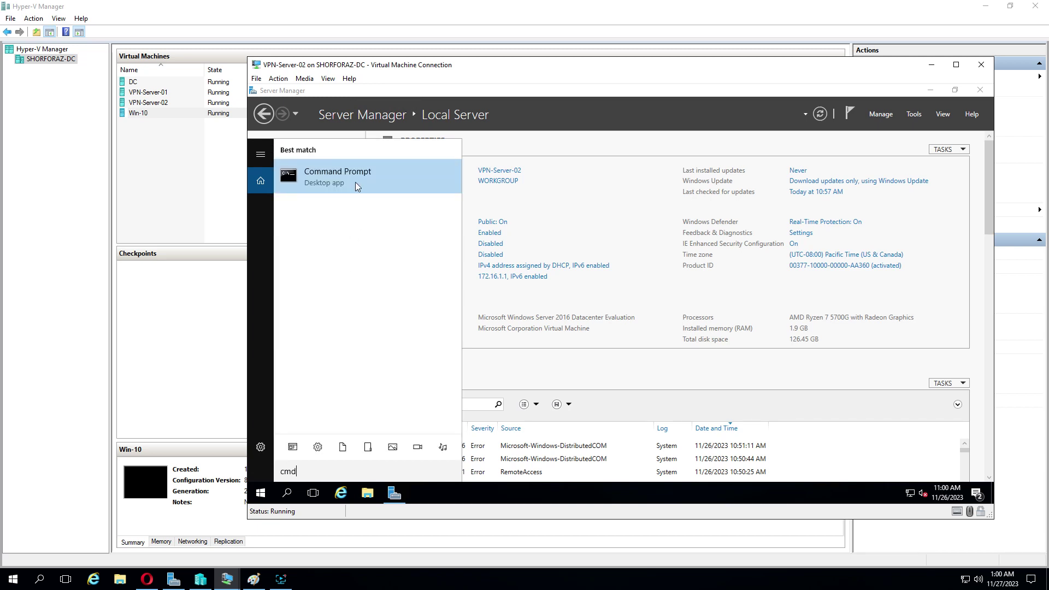
left_click(355, 182)
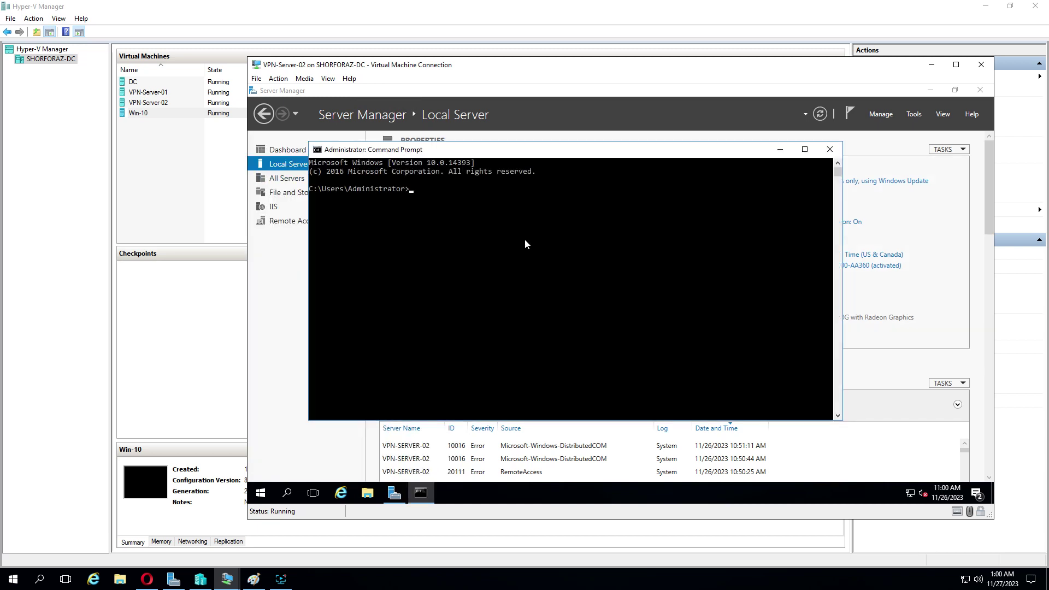
type("ipconfig")
key("Return")
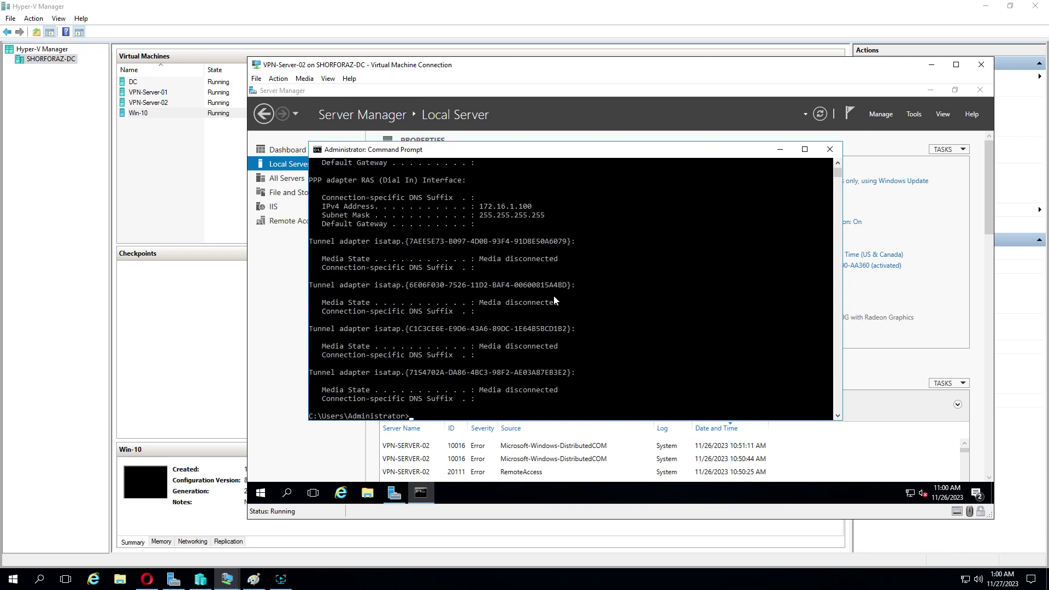
scroll(554, 297, "up", 1)
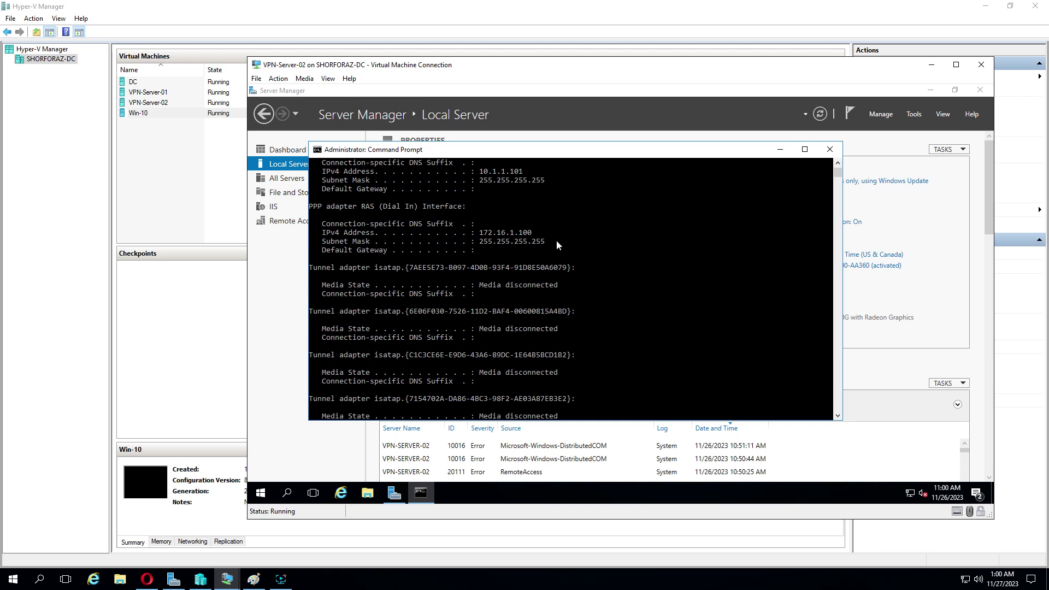
scroll(595, 243, "up", 5)
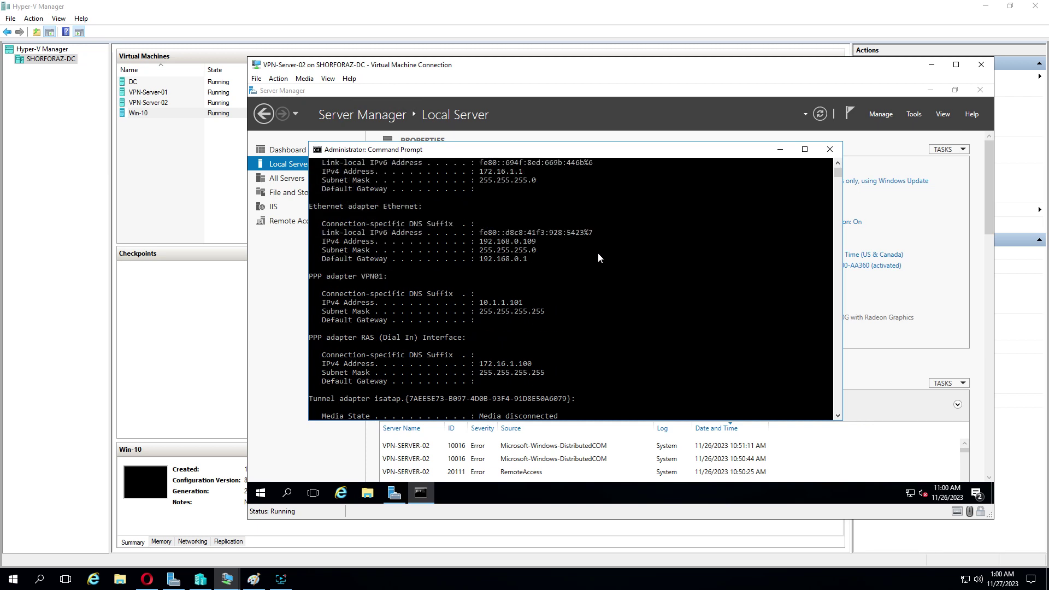
scroll(599, 256, "up", 1)
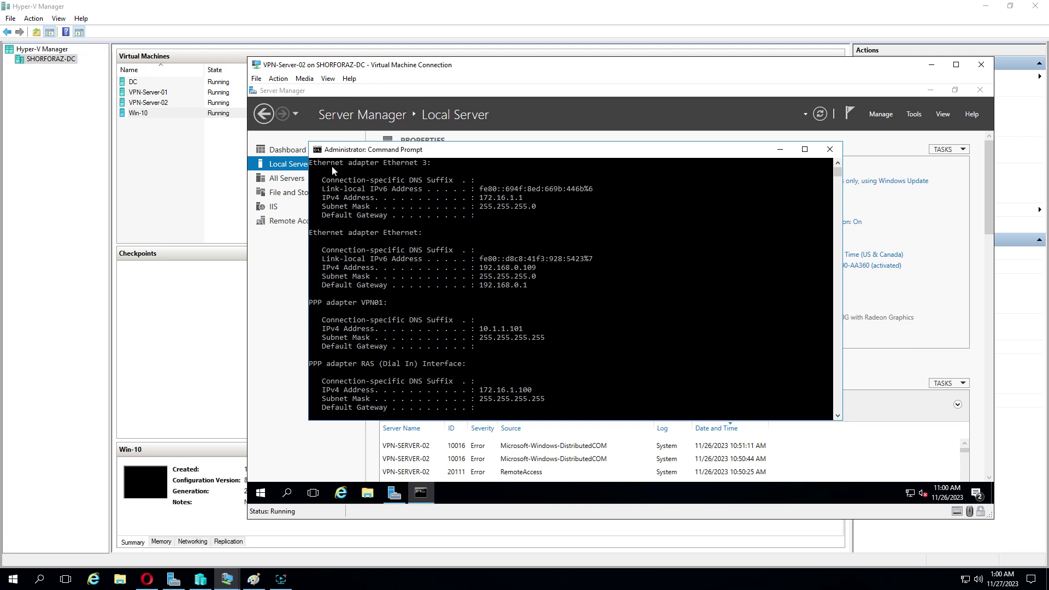
scroll(529, 270, "up", 1)
scroll(527, 265, "down", 1)
Step: Match the diagram to VPN-Server-02's 10.1.1.101 and 172.16.1.100 addresses, then close its Command Prompt
left_click(254, 580)
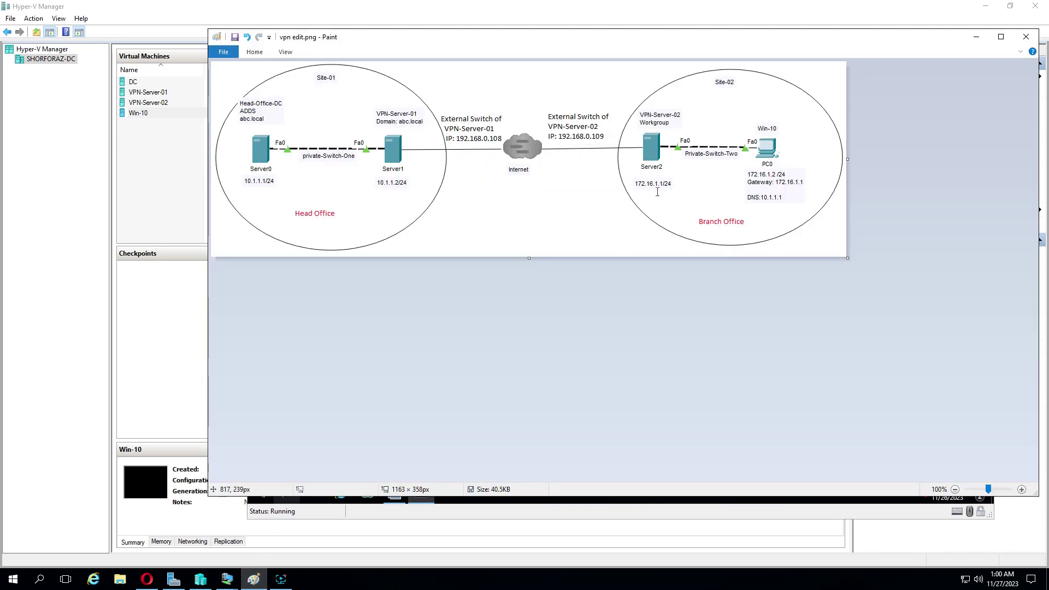
left_click(253, 579)
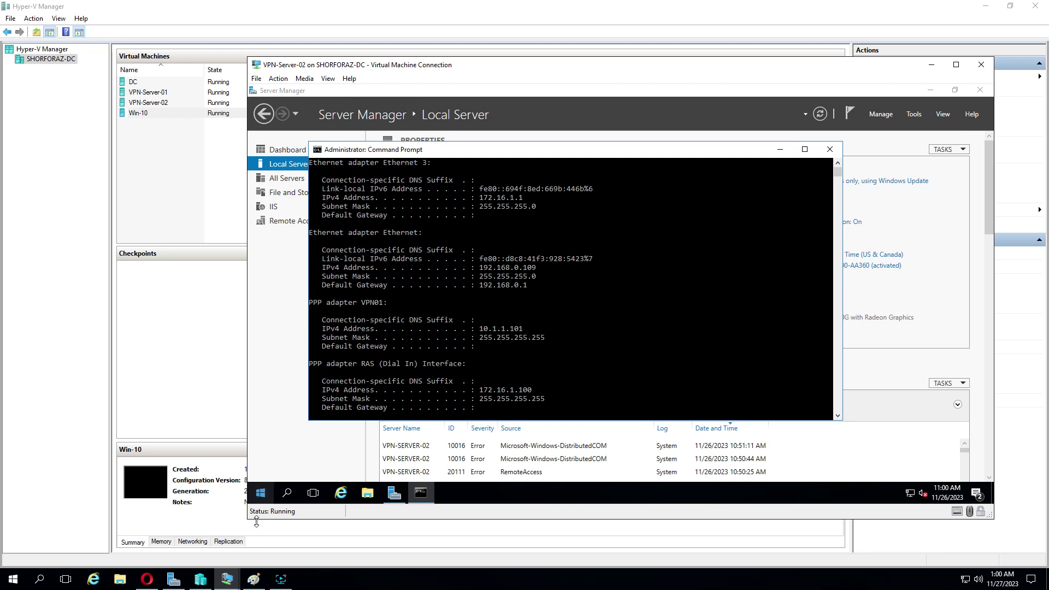
left_click(253, 579)
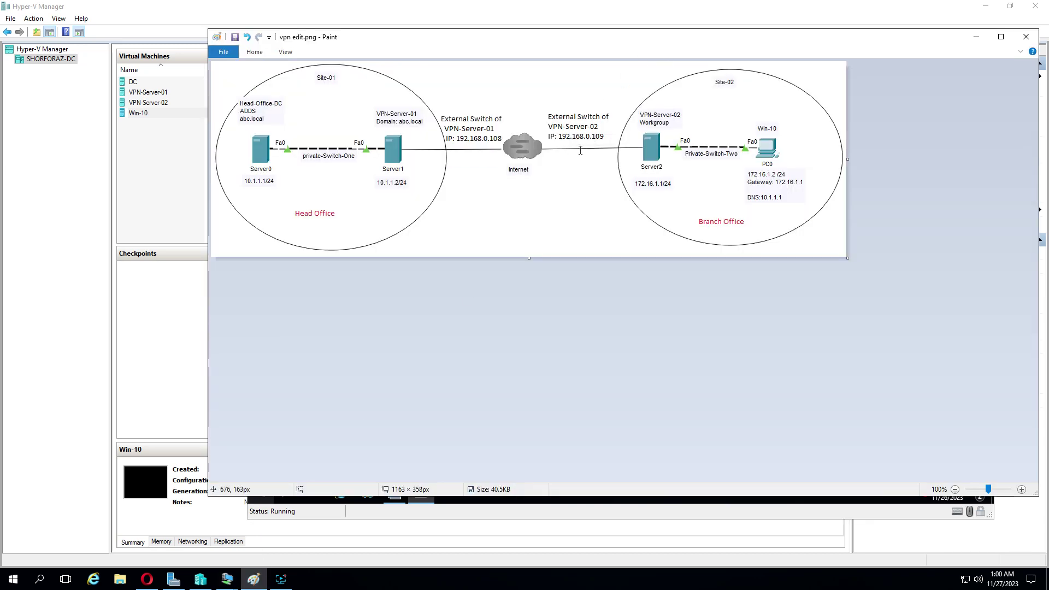
left_click(227, 578)
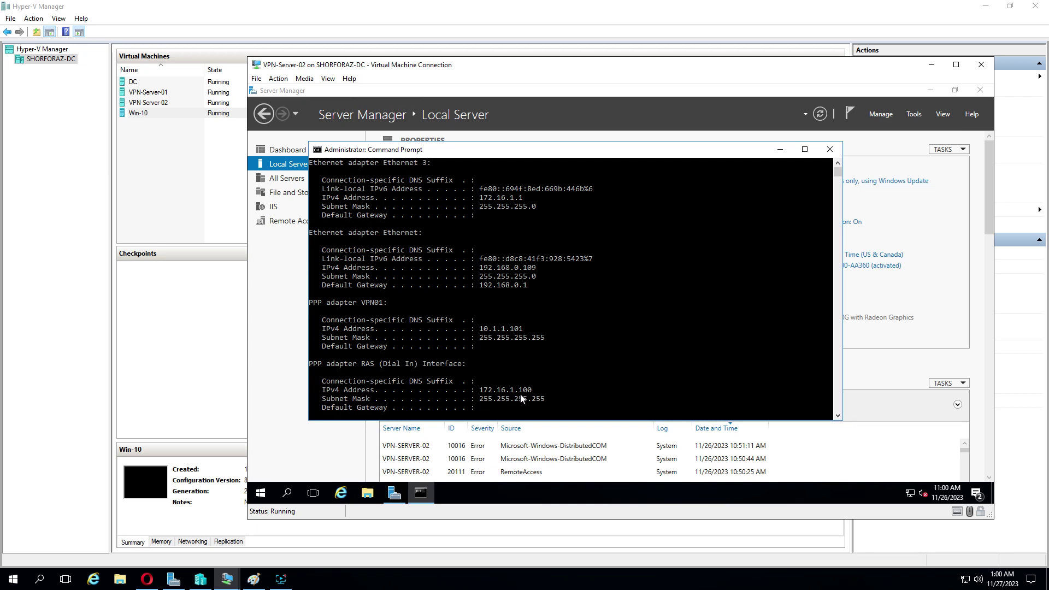
left_click(830, 150)
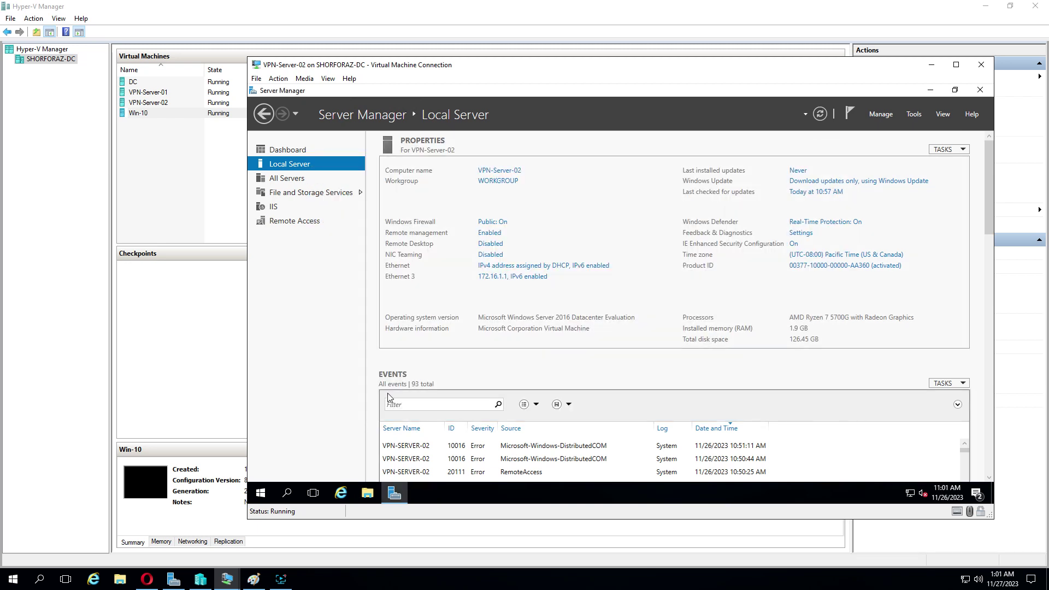
Step: Close the Command Prompt on VPN-Server-01
mouse_move(226, 584)
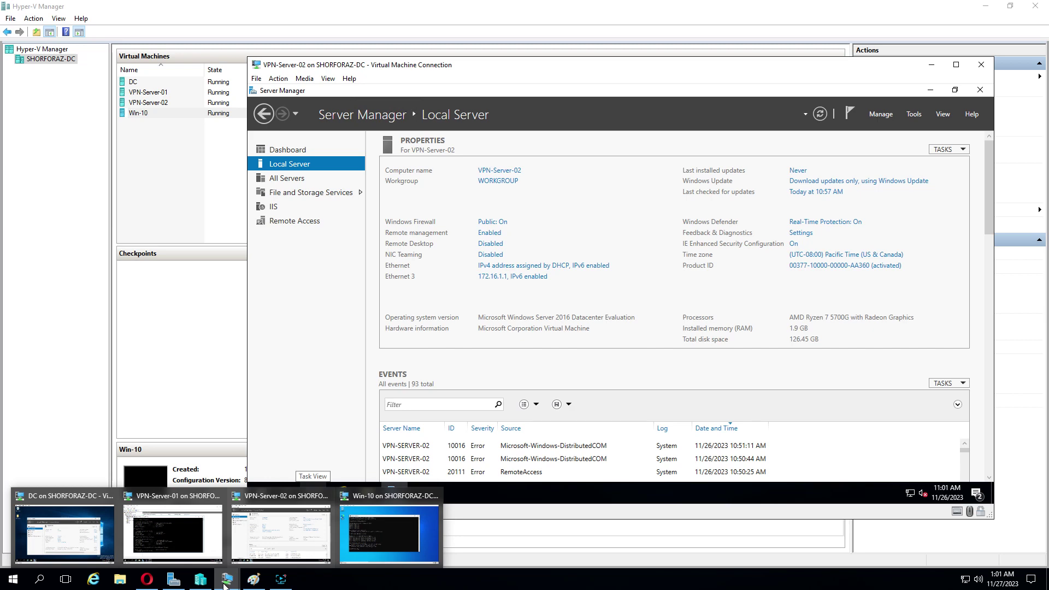
left_click(213, 552)
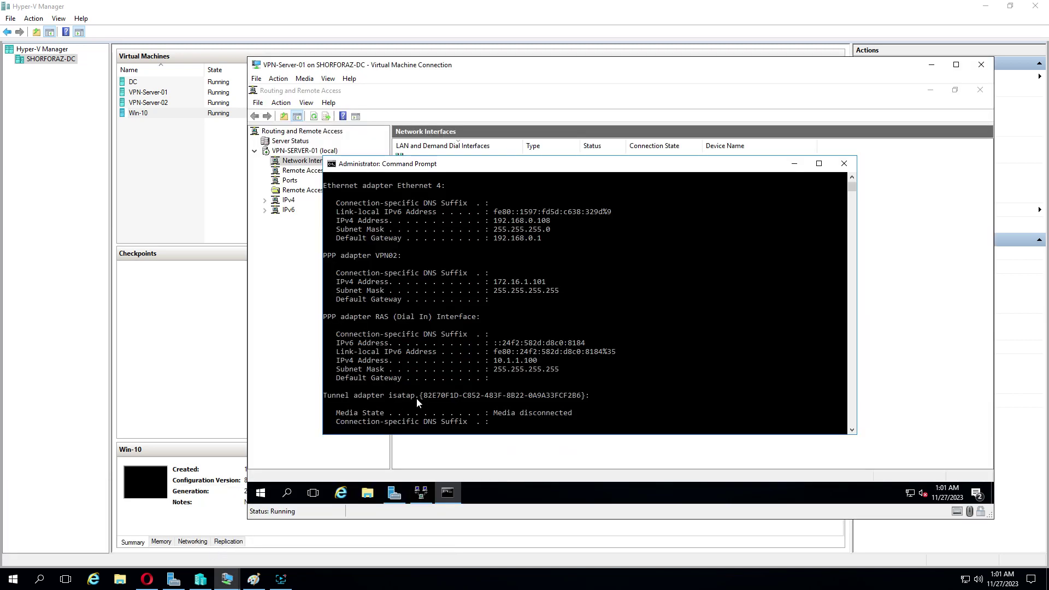
left_click(844, 164)
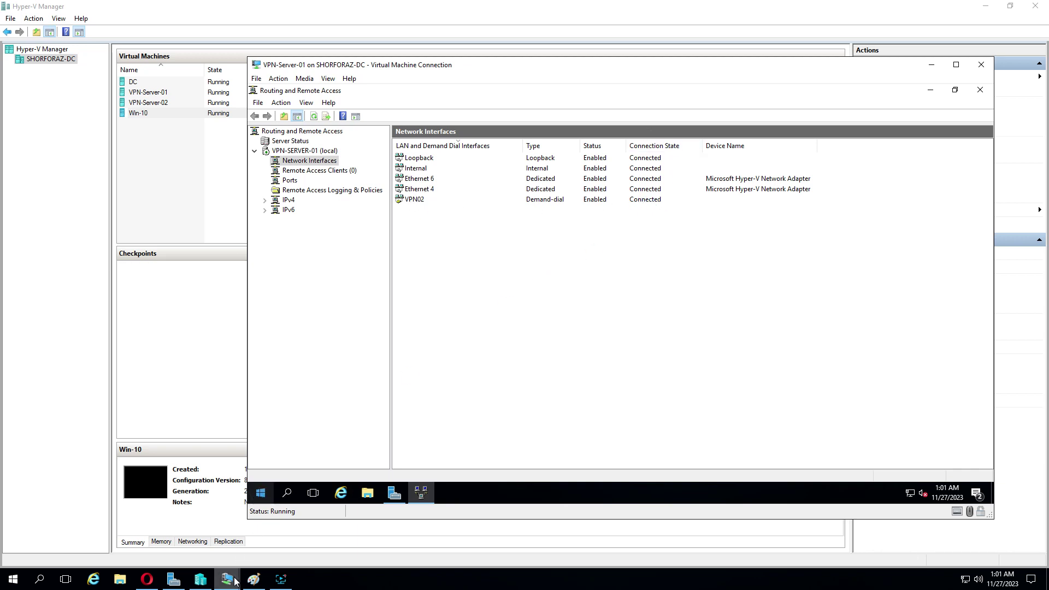
Step: On VPN-Server-02, confirm in Routing and Remote Access that VPN01 is Connected, then close it
mouse_move(227, 579)
left_click(281, 530)
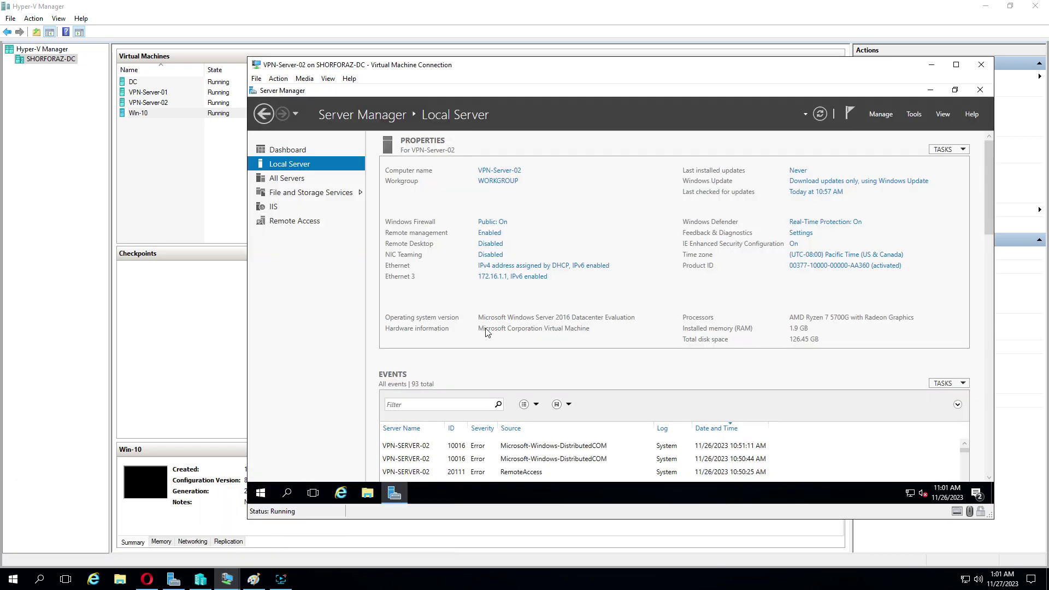
left_click(909, 116)
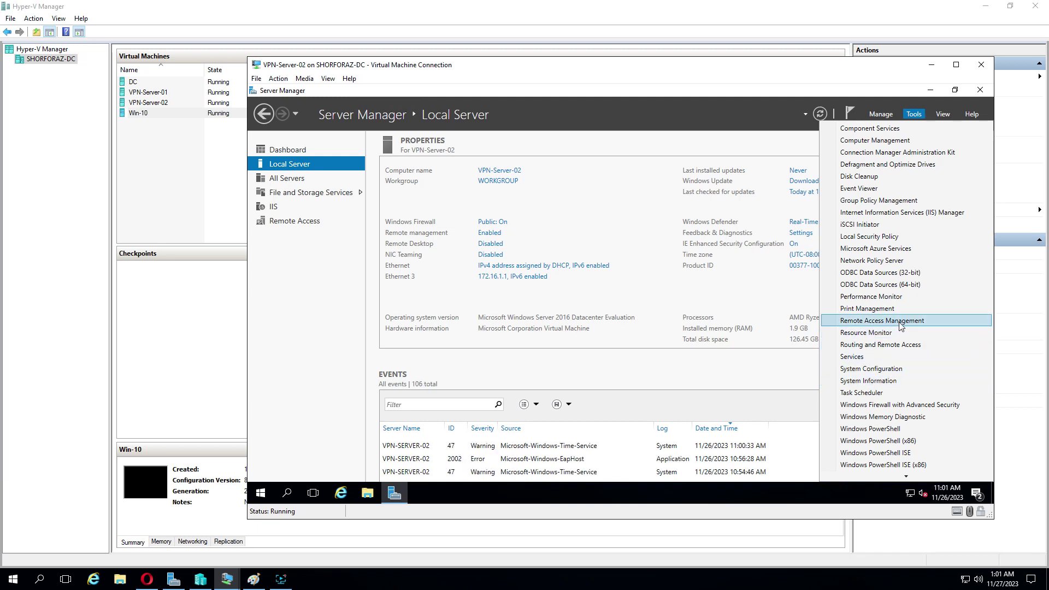
left_click(899, 344)
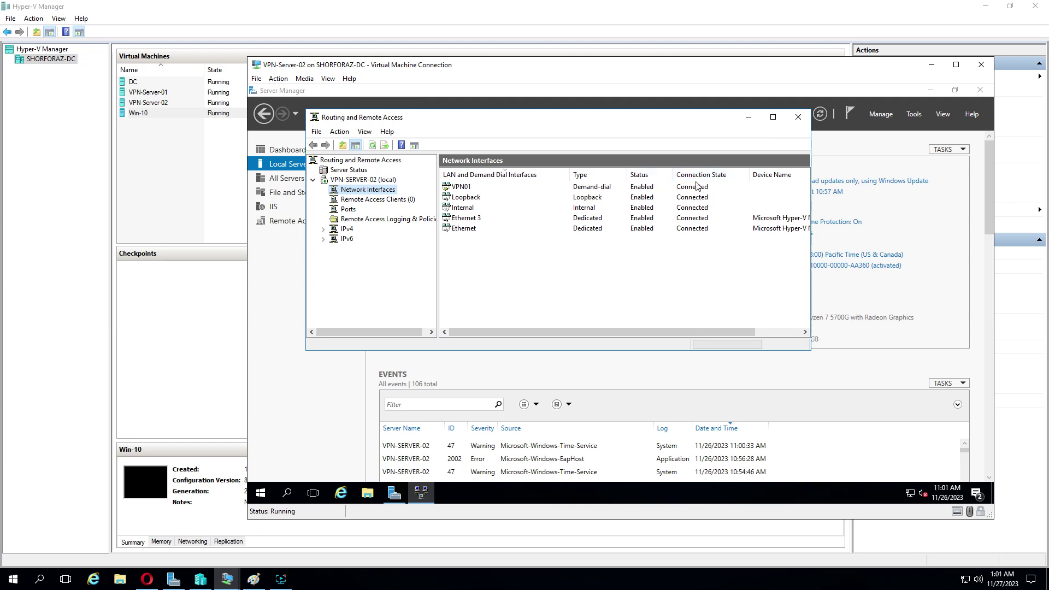
left_click(798, 117)
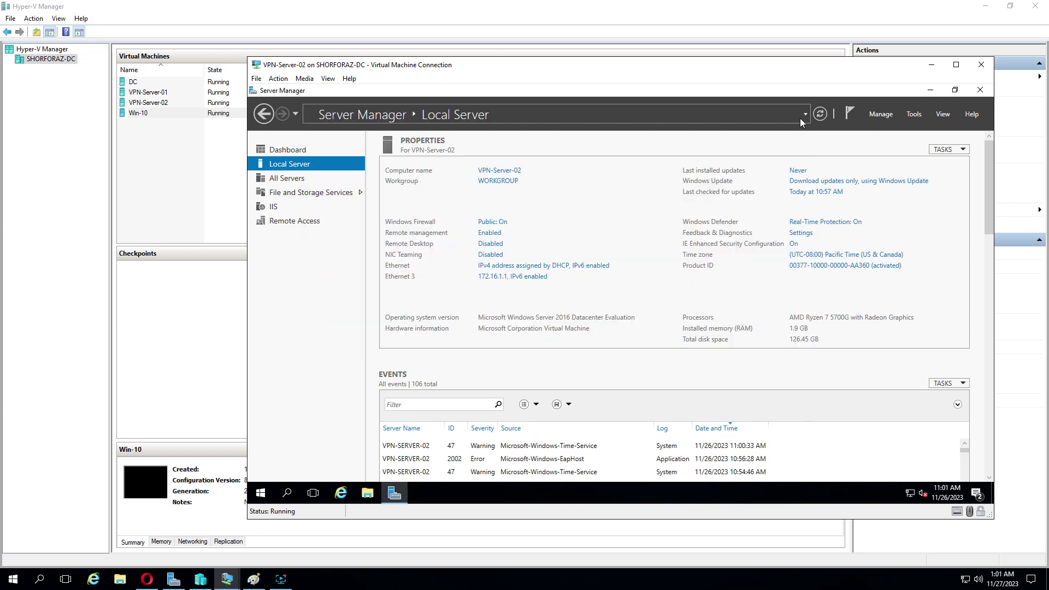